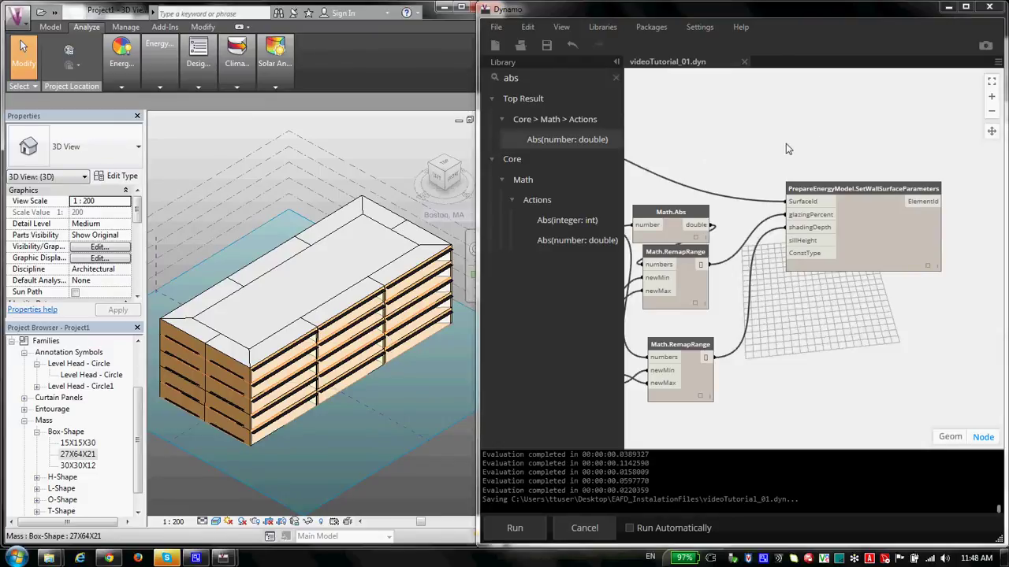
Step: Review the graph and nudge CreateEnergyModelFromMassAndLevels slightly down and to the right
scroll(788, 147, down, 5)
scroll(825, 216, up, 5)
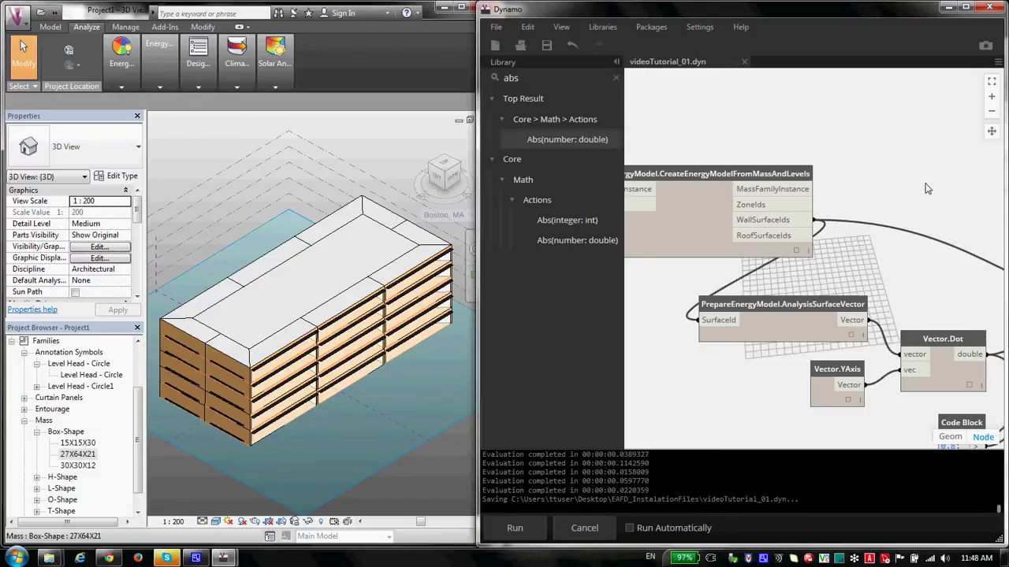
scroll(833, 177, down, 2)
scroll(738, 146, up, 1)
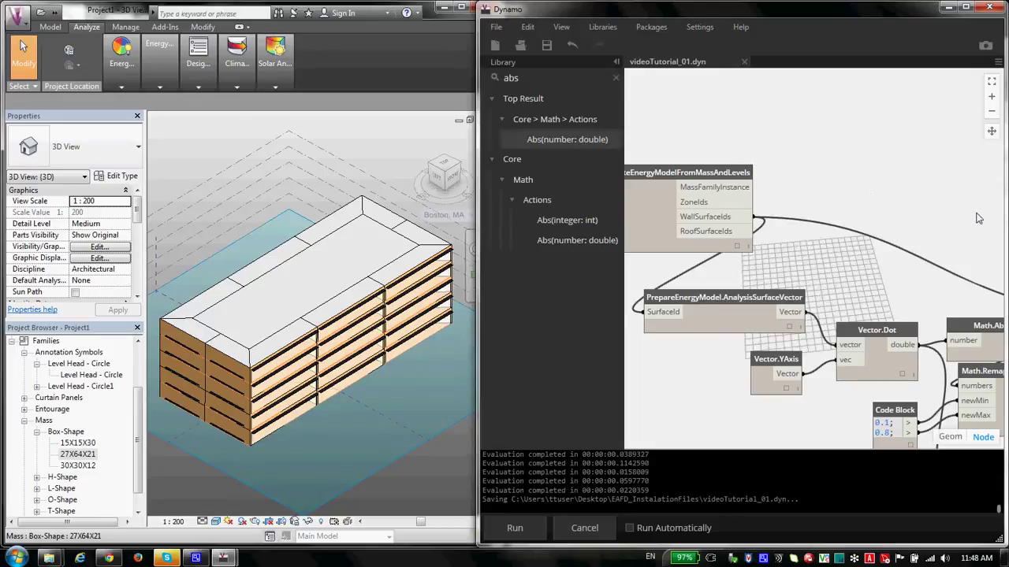
drag(705, 179, 709, 185)
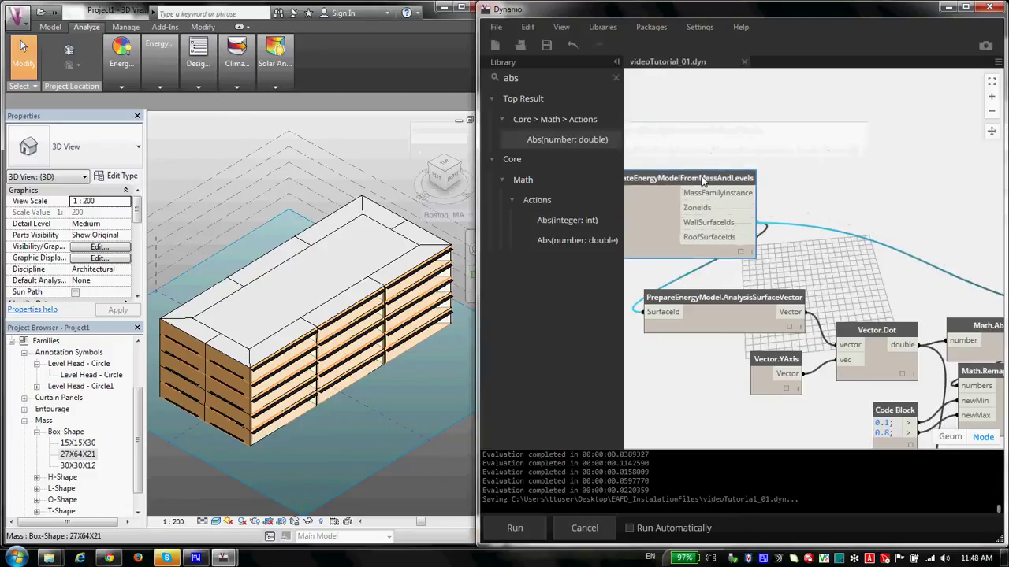
scroll(686, 156, down, 3)
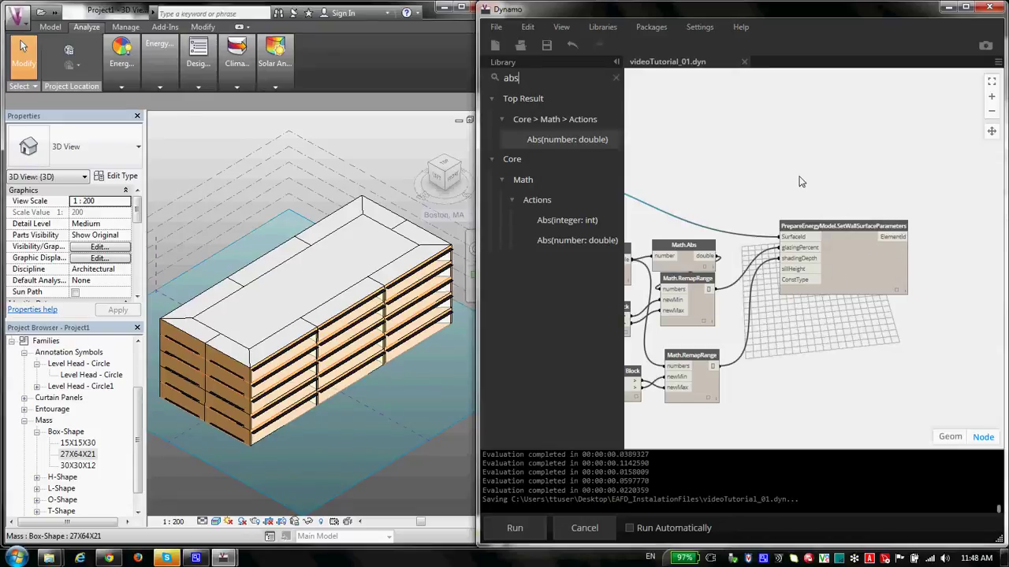
scroll(851, 185, down, 3)
scroll(713, 164, up, 5)
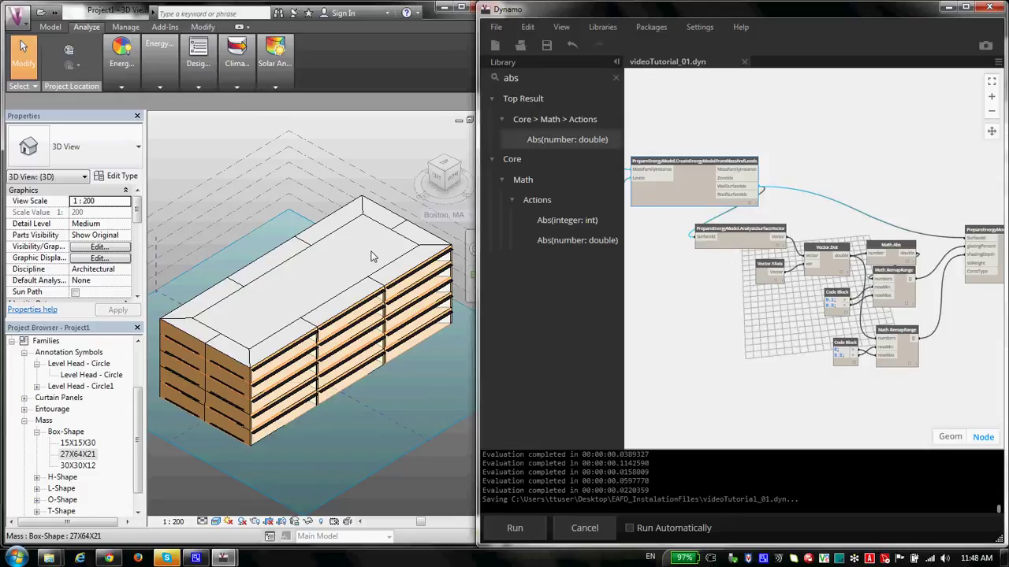
scroll(669, 128, up, 4)
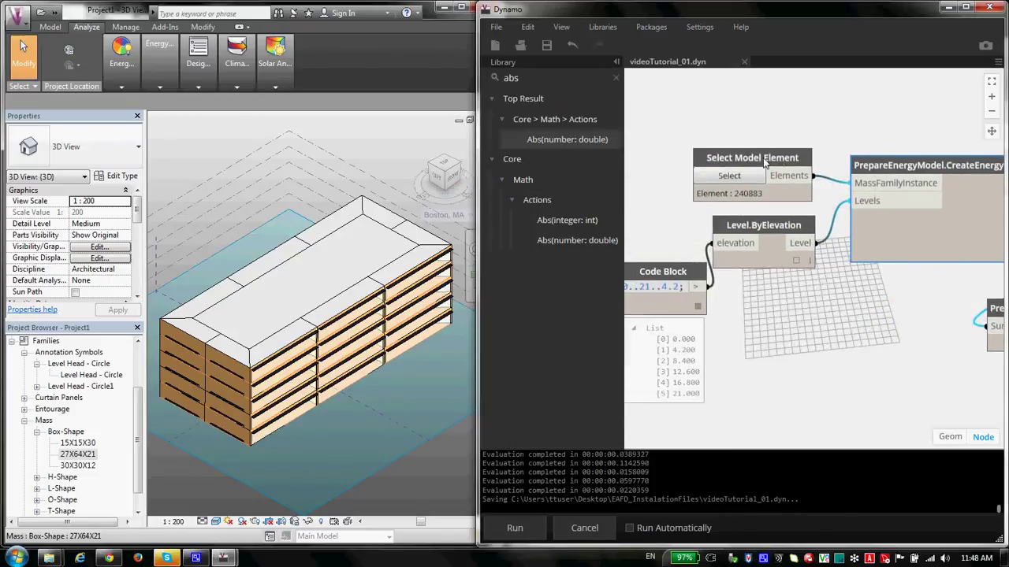
Step: Raise Select Model Element slightly, then bring the Math.Abs and RemapRange nodes into view
drag(762, 160, 763, 150)
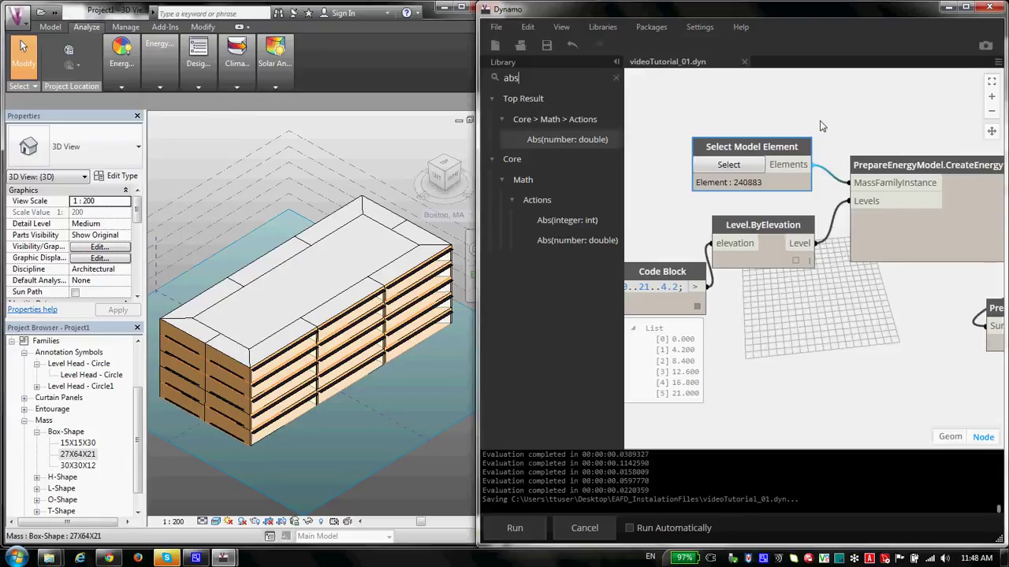
scroll(855, 134, down, 3)
drag(863, 155, 927, 242)
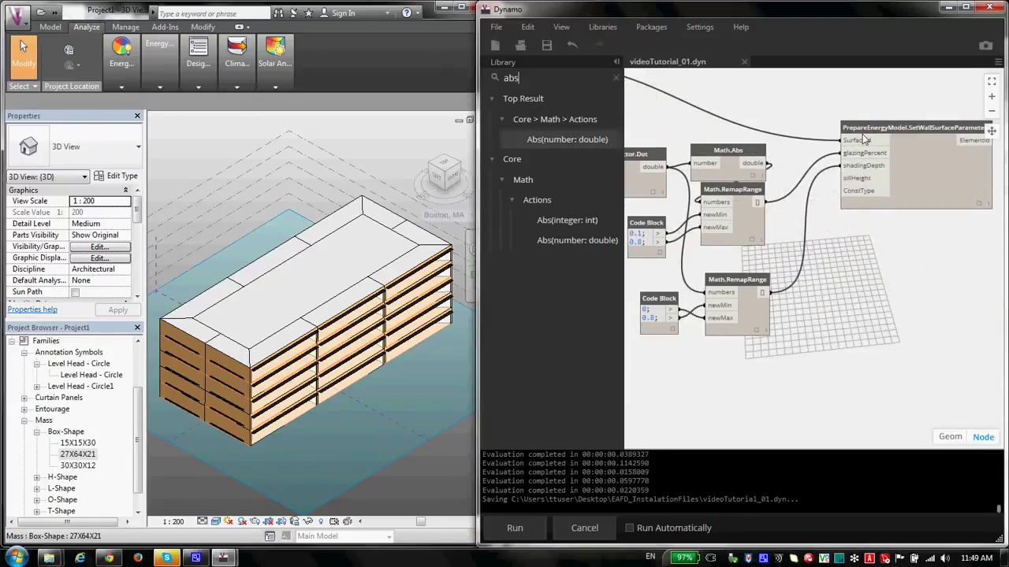
scroll(936, 156, down, 3)
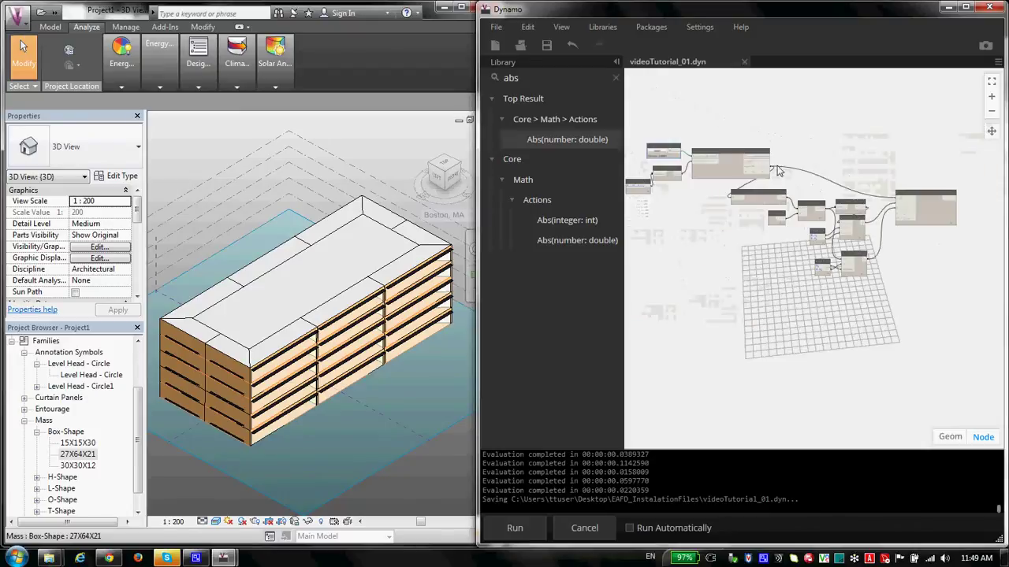
scroll(741, 155, up, 3)
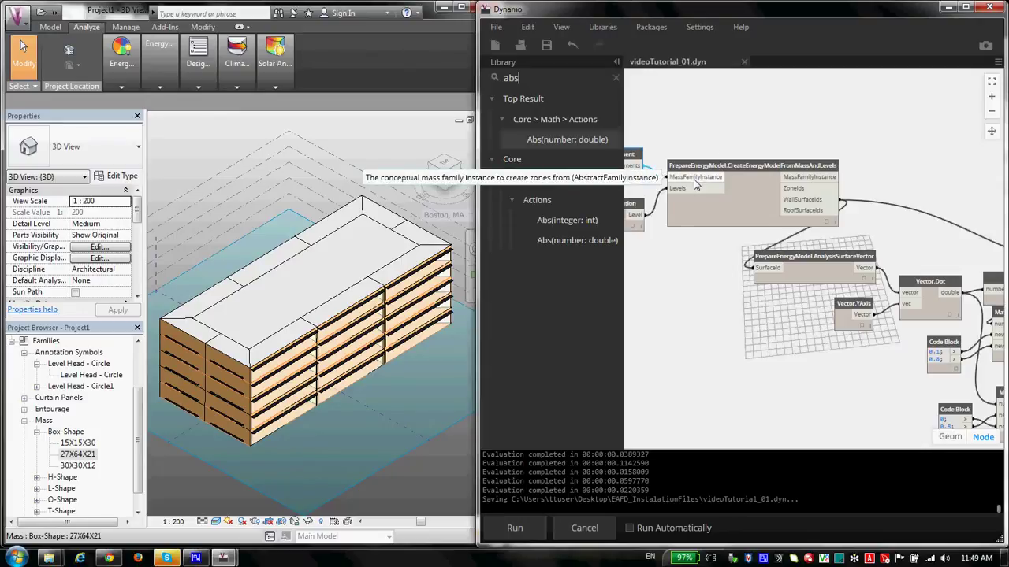
drag(813, 183, 770, 175)
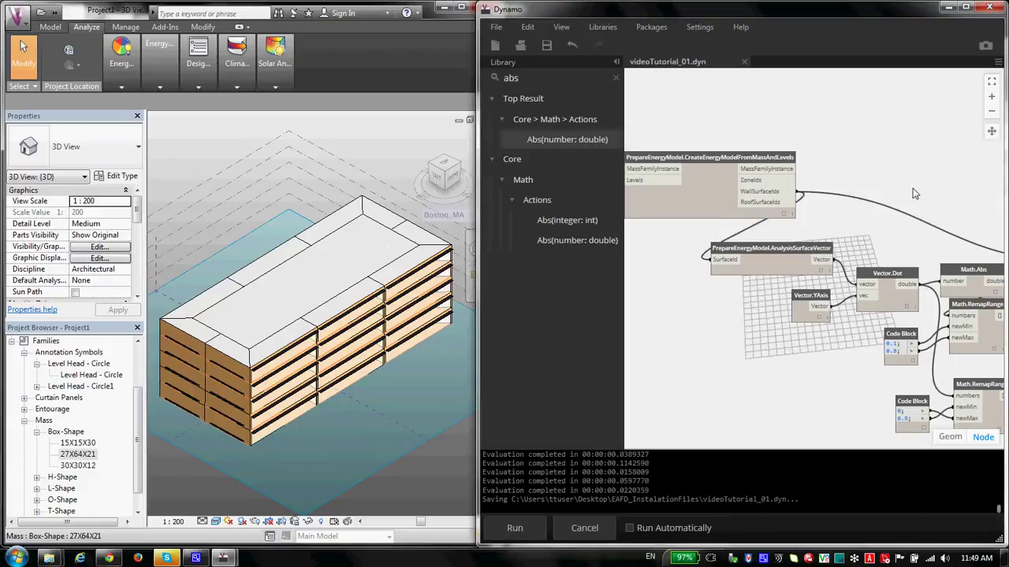
Step: Select the group of nodes around the grid and move it down-left
scroll(915, 193, down, 5)
scroll(918, 185, up, 4)
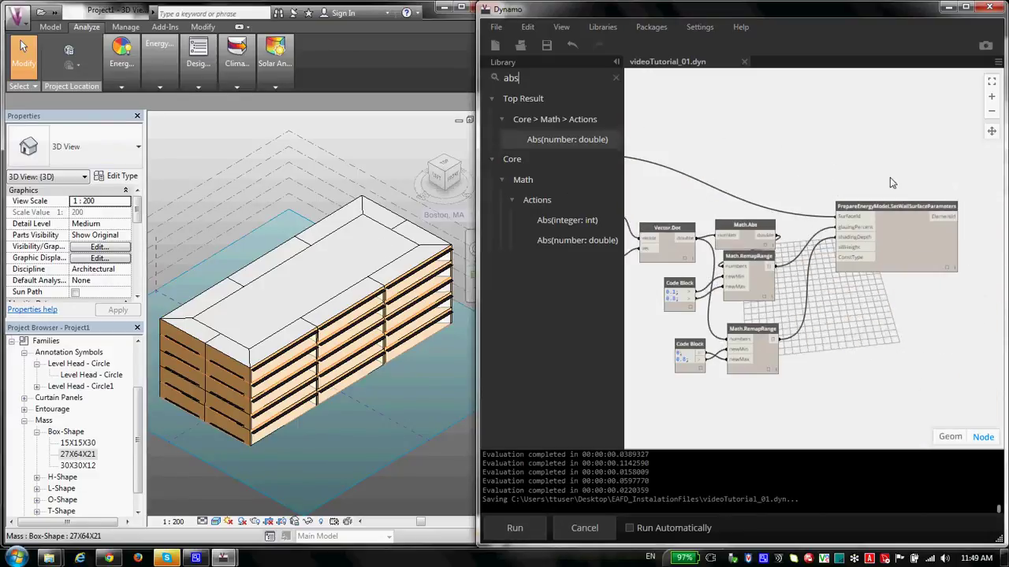
scroll(688, 177, down, 3)
scroll(879, 228, up, 3)
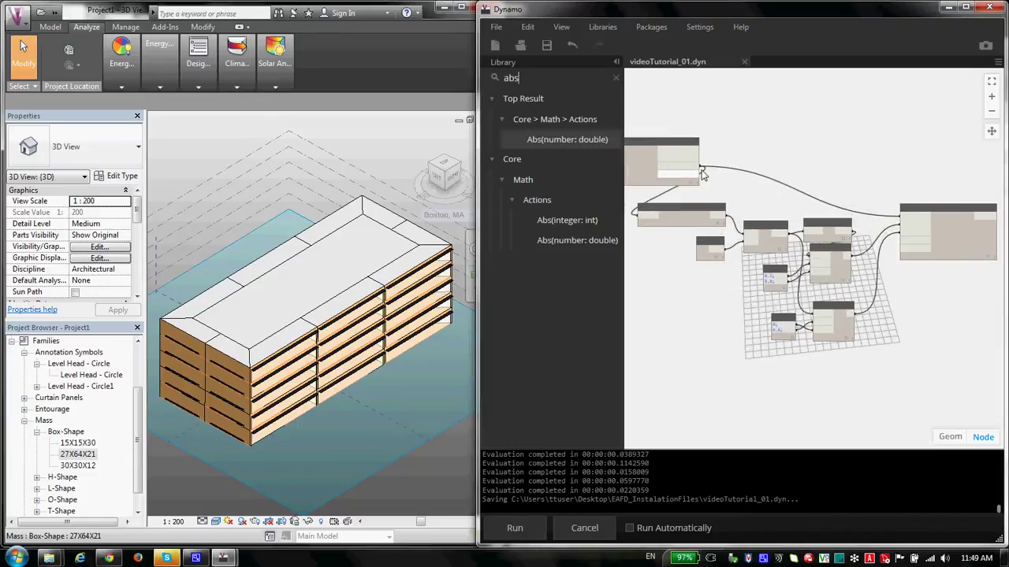
scroll(878, 236, down, 3)
scroll(878, 239, up, 2)
scroll(876, 235, up, 4)
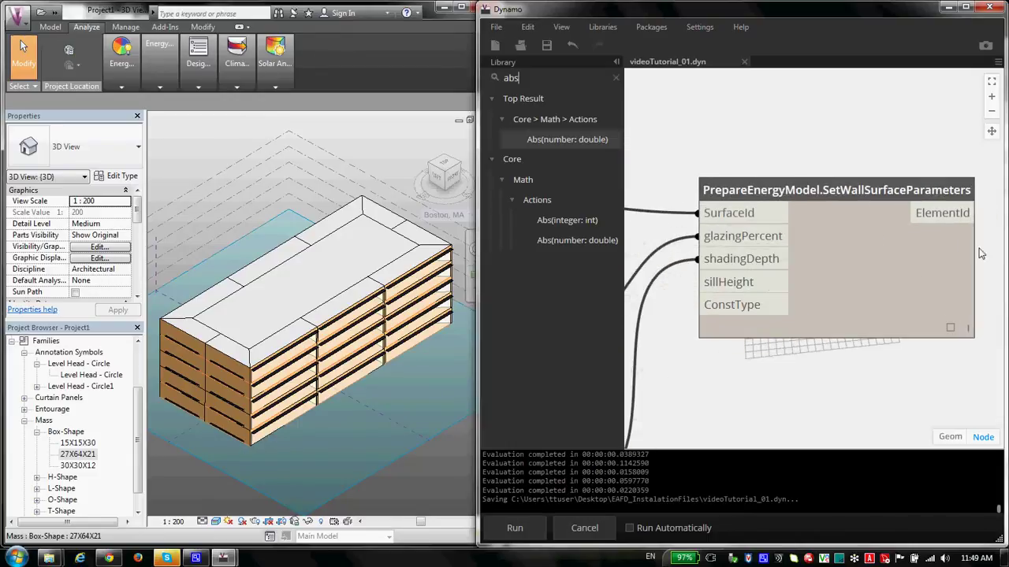
scroll(946, 268, down, 3)
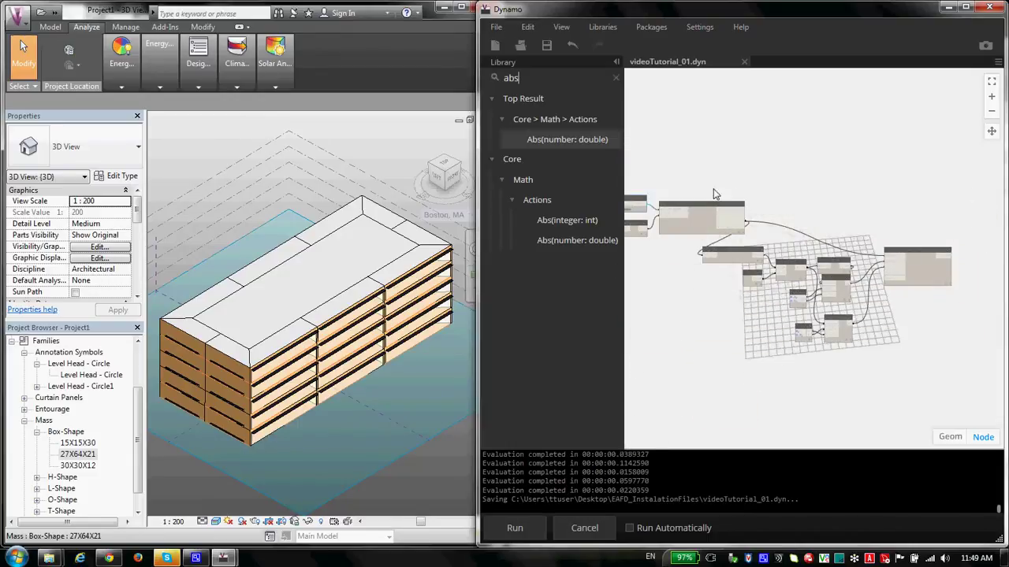
scroll(811, 197, up, 4)
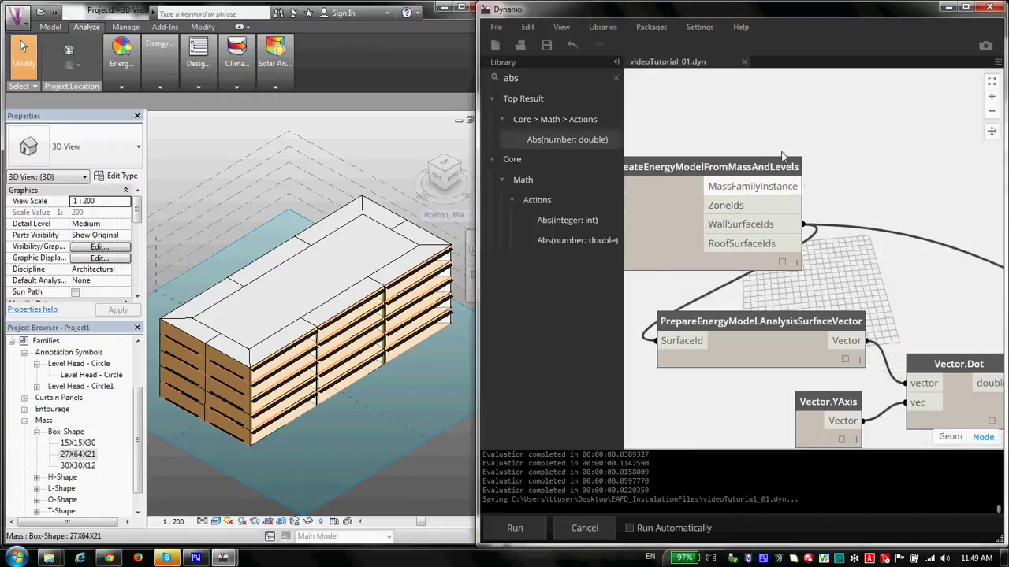
scroll(807, 221, down, 4)
scroll(804, 246, up, 3)
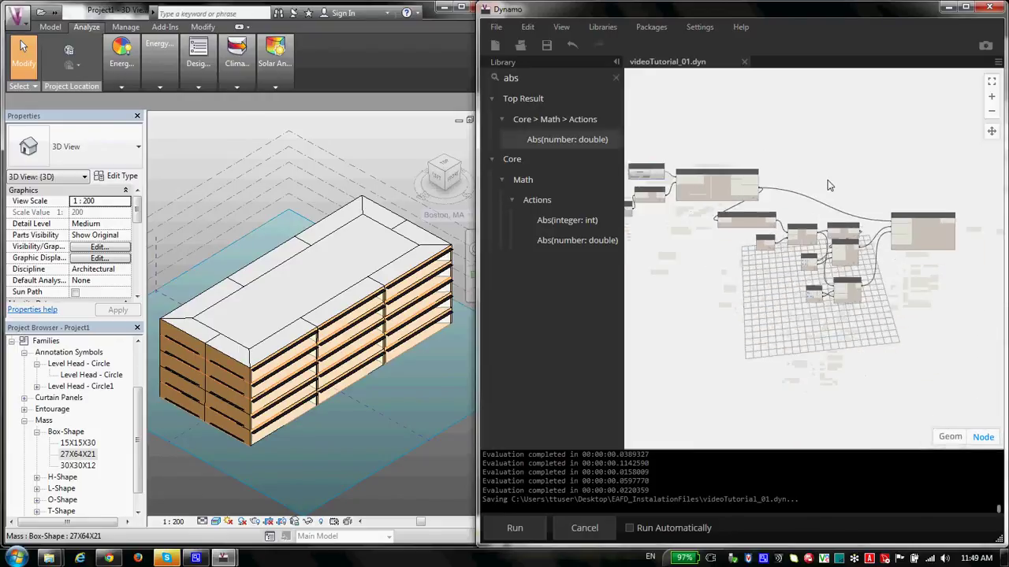
scroll(748, 181, up, 3)
scroll(742, 189, down, 3)
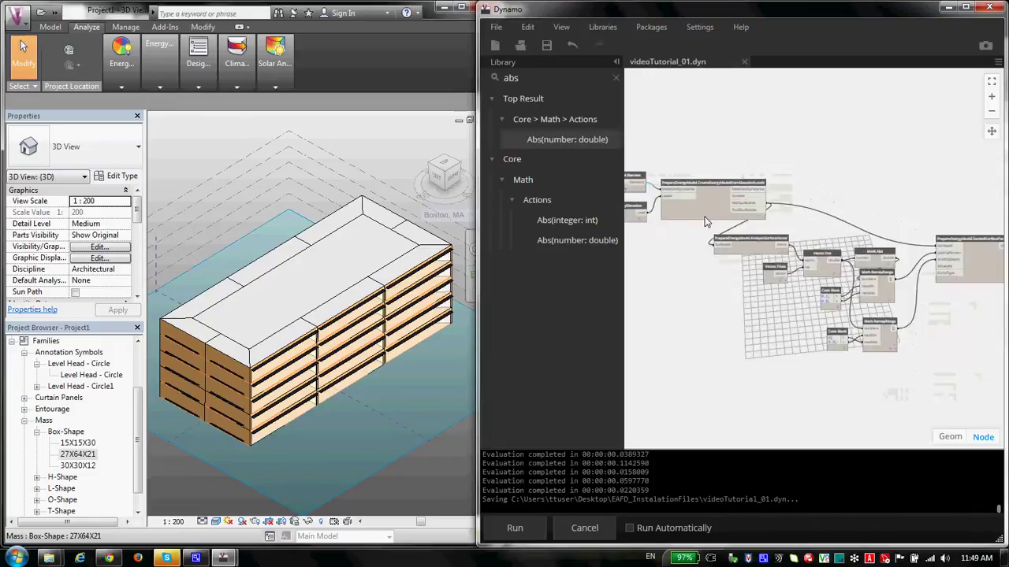
drag(699, 225, 933, 338)
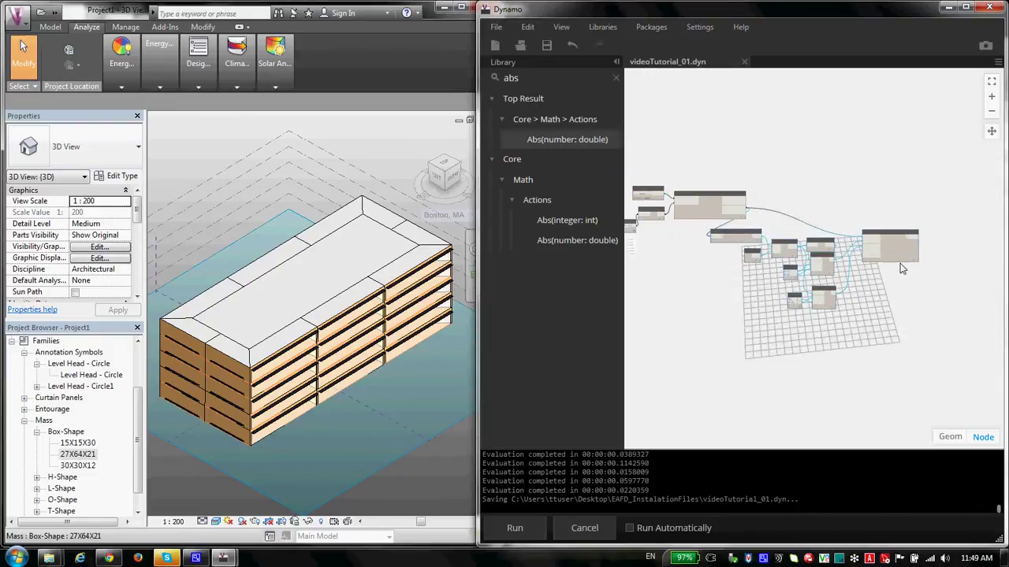
drag(900, 263, 855, 285)
Step: Pan and zoom across the wall-surface graph to review the Vector.Dot, Math.Abs and RemapRange wiring
scroll(774, 236, up, 5)
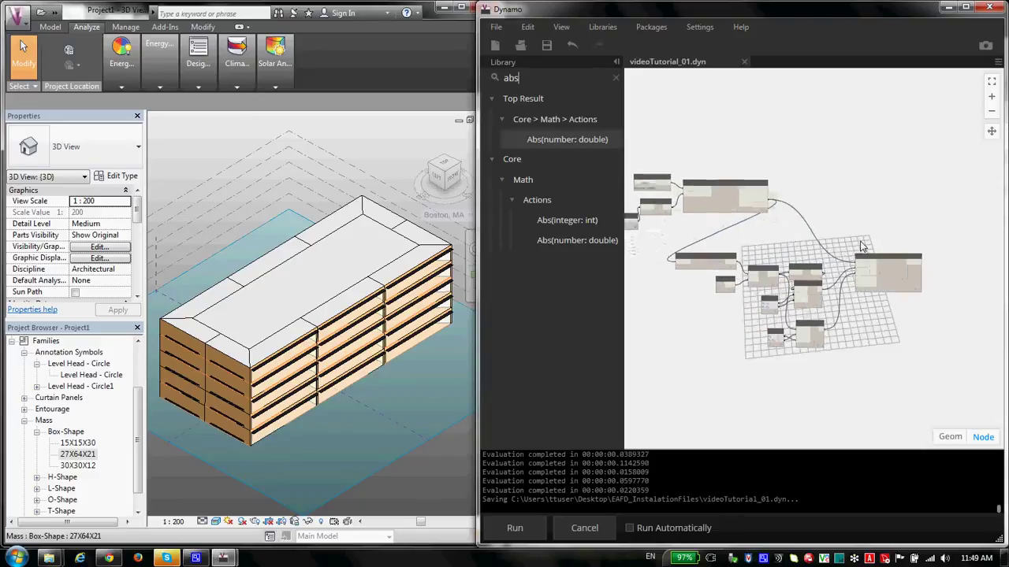
scroll(698, 260, up, 3)
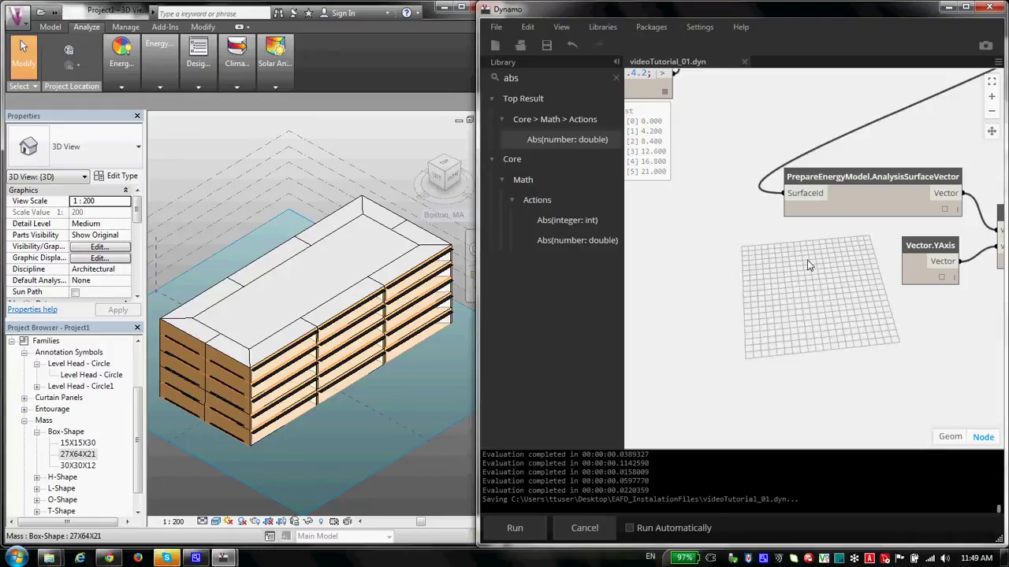
scroll(832, 266, down, 6)
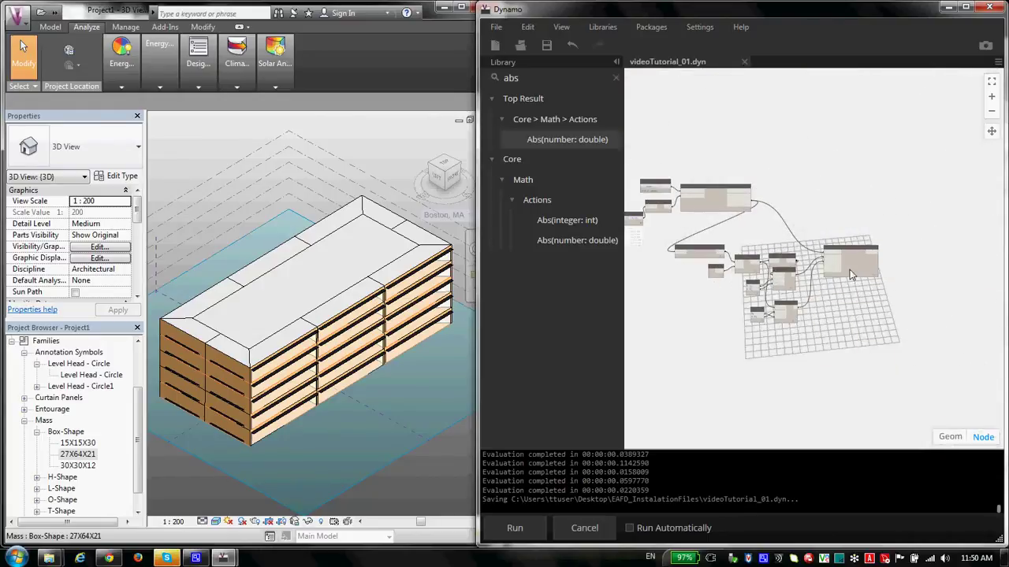
scroll(851, 275, up, 3)
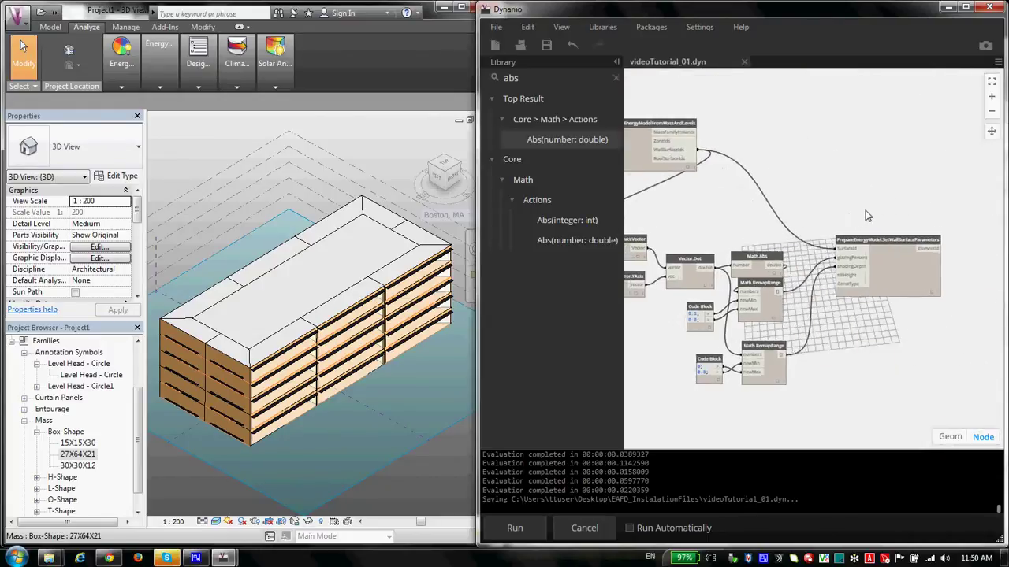
scroll(871, 229, left, 2)
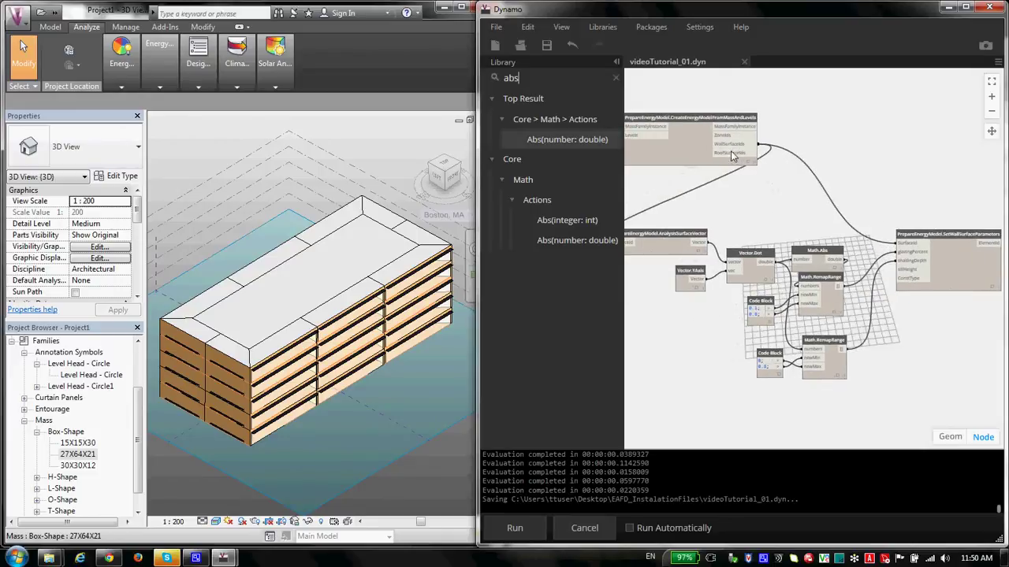
scroll(815, 249, right, 2)
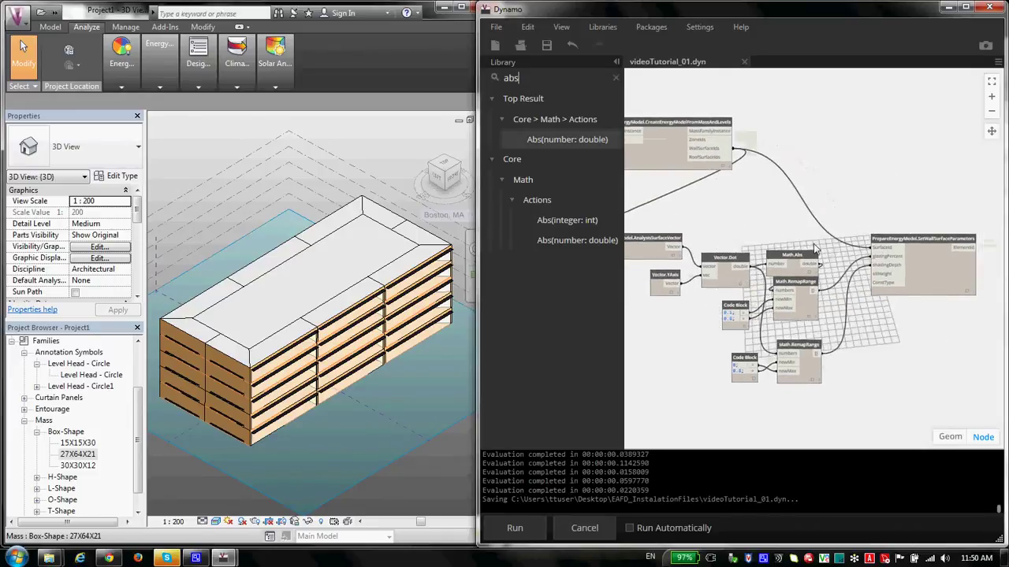
scroll(816, 249, up, 3)
scroll(788, 221, down, 3)
scroll(770, 188, up, 3)
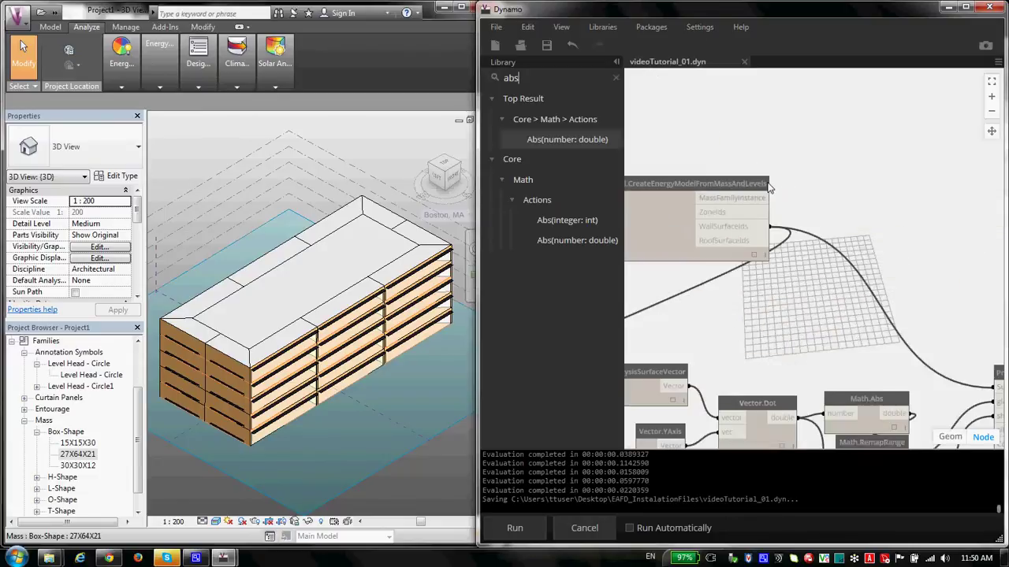
scroll(800, 215, right, 2)
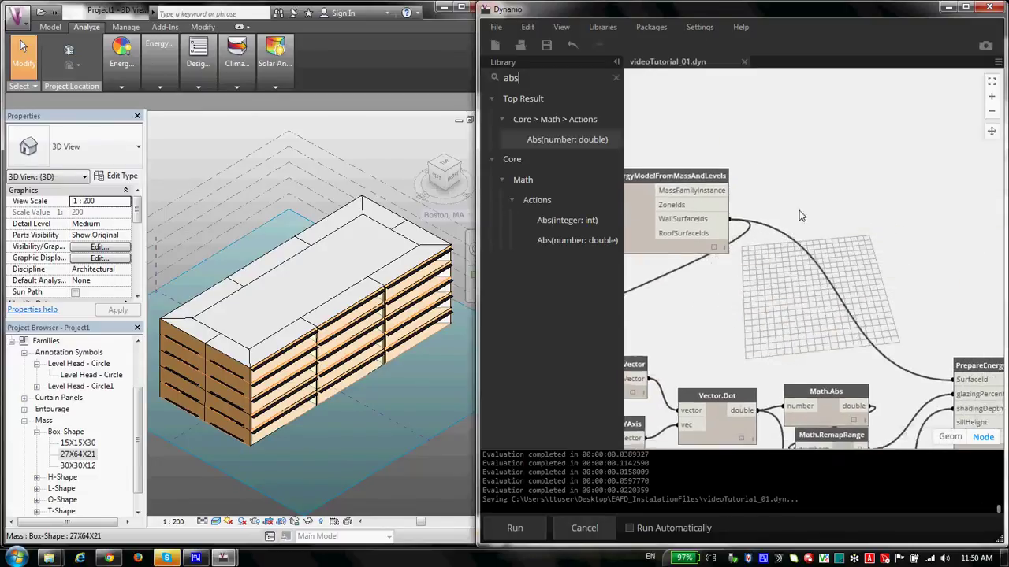
scroll(800, 215, down, 3)
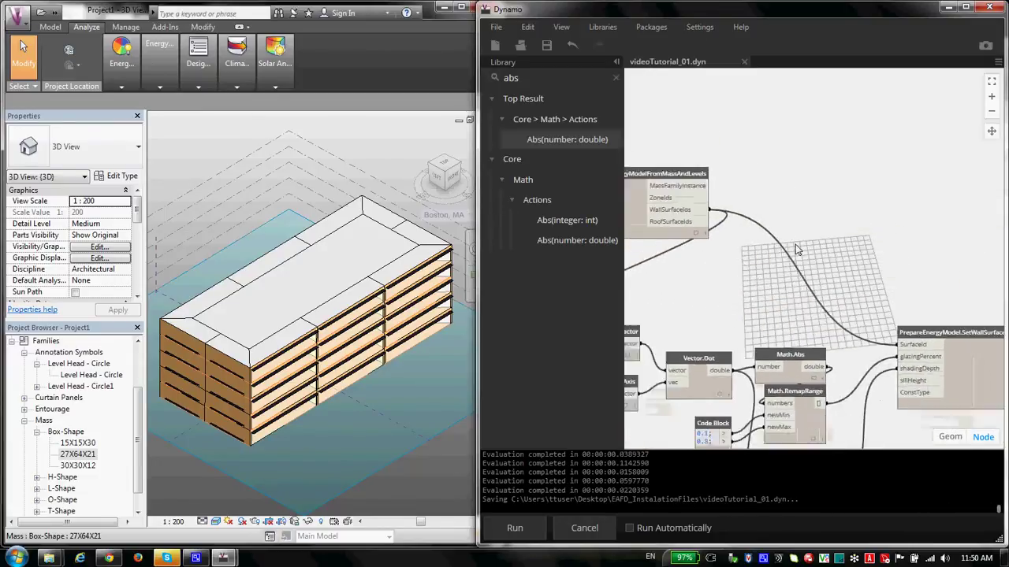
scroll(798, 250, down, 2)
drag(837, 234, 792, 206)
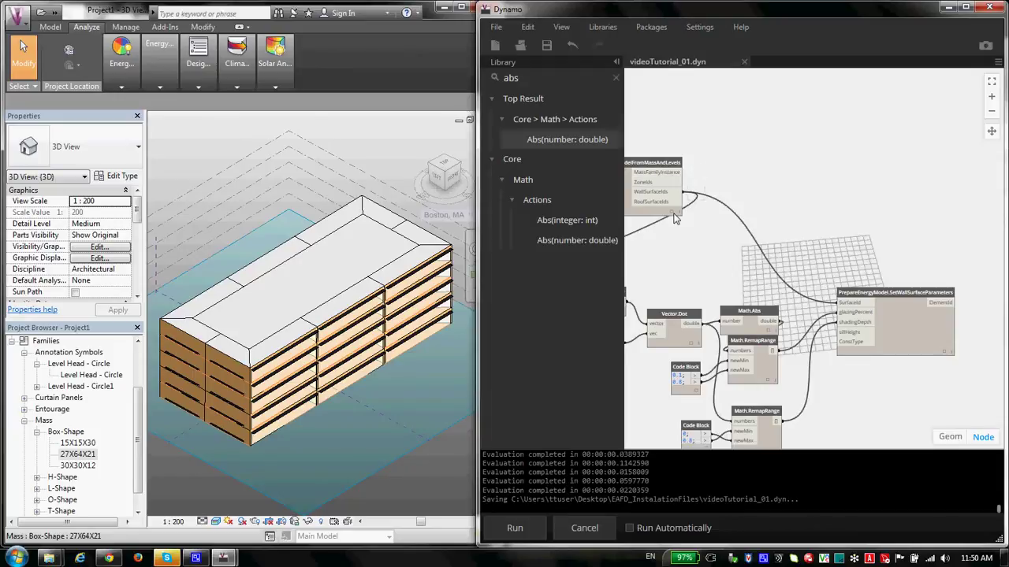
mouse_move(675, 219)
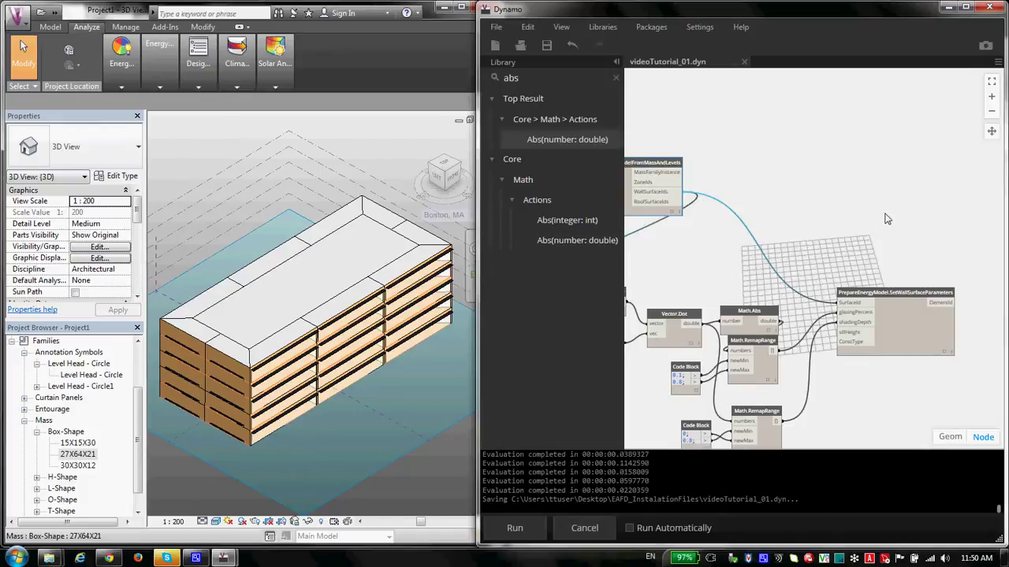
Step: Empty the library search and expand EnergyAnalysisForDynamo > RunAnalysis to list its actions
drag(524, 74, 494, 82)
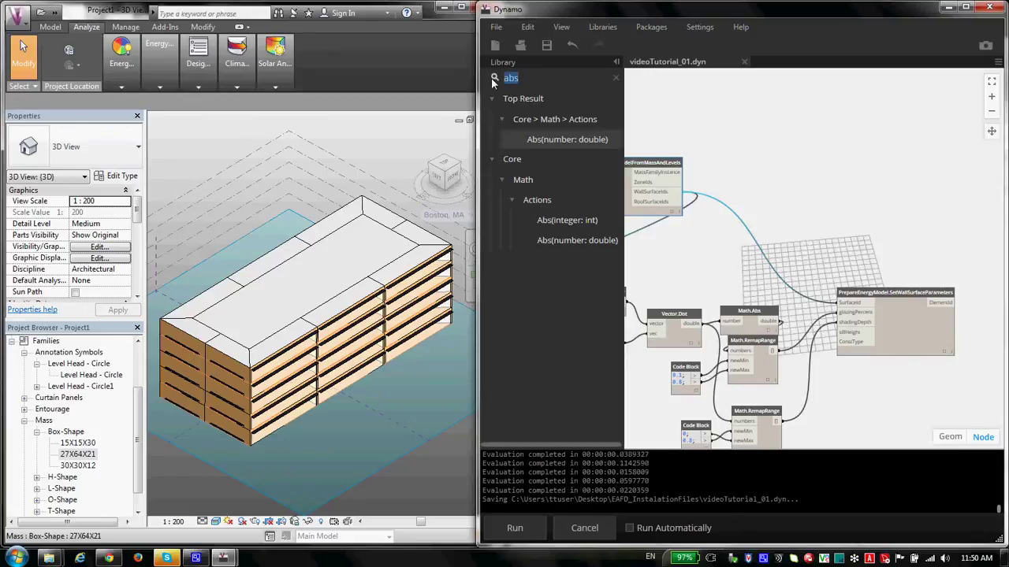
key(BackSpace)
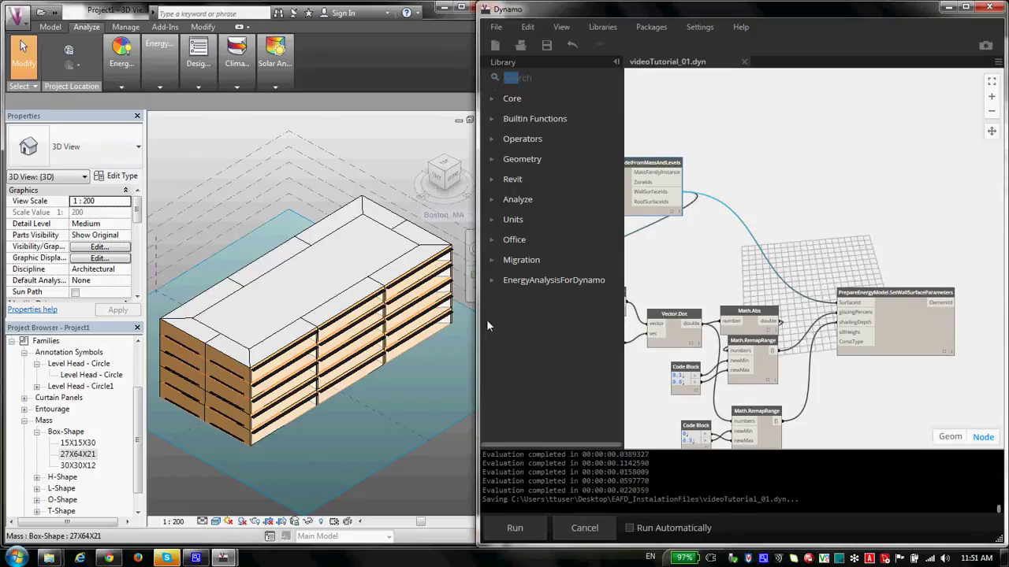
click(492, 285)
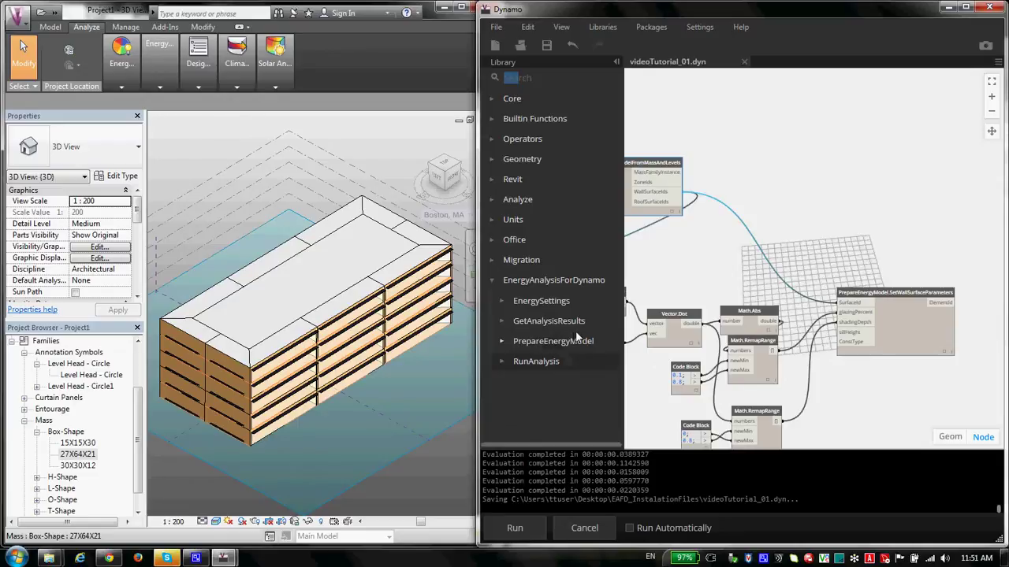
click(506, 362)
scroll(578, 254, up, 1)
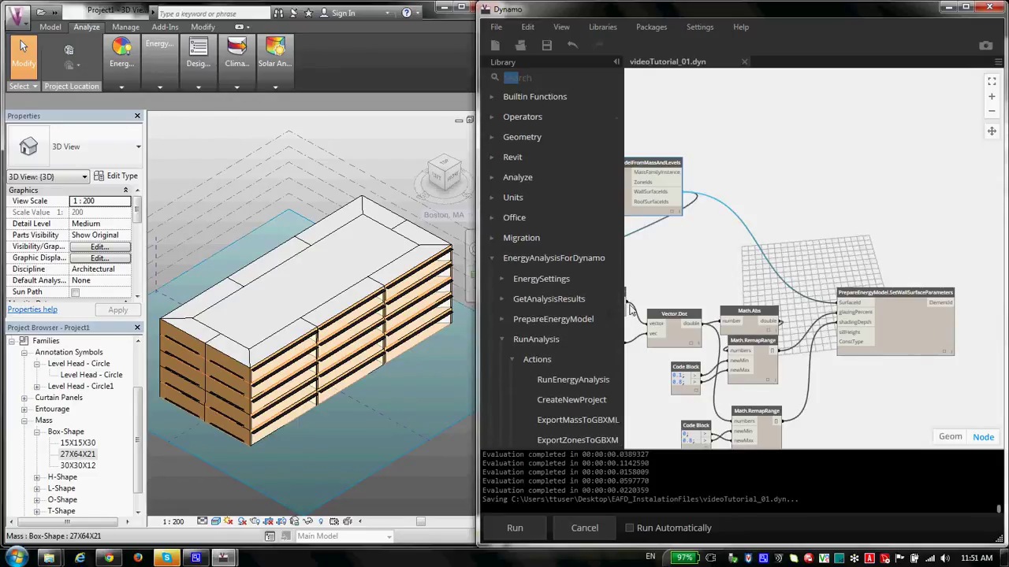
scroll(618, 309, down, 1)
scroll(621, 354, up, 1)
drag(626, 357, 652, 347)
scroll(596, 325, down, 1)
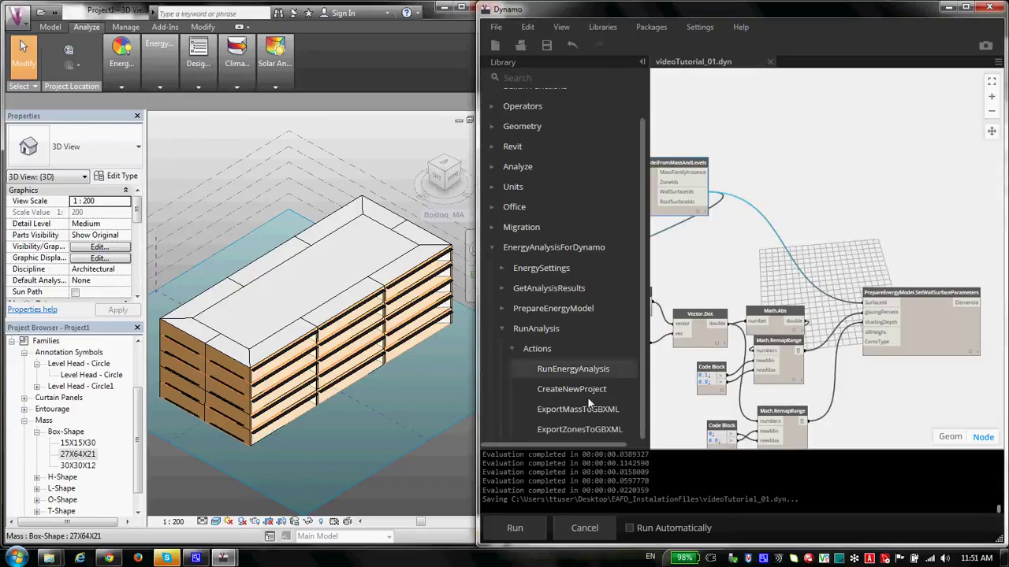
Step: Add a RunAnalysis.ExportZonesToGBXML node to the canvas
click(597, 436)
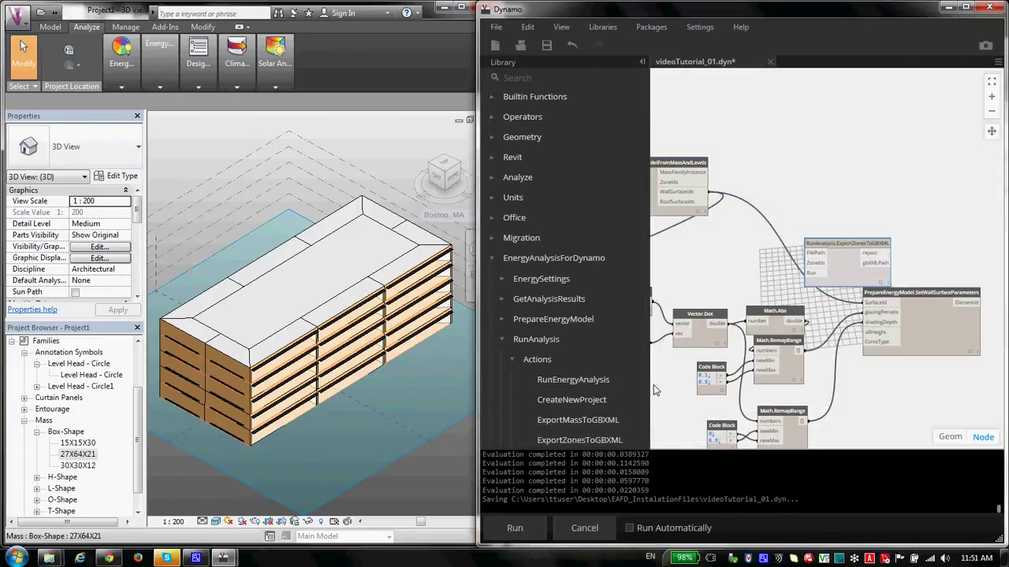
drag(820, 235, 817, 166)
scroll(530, 426, down, 1)
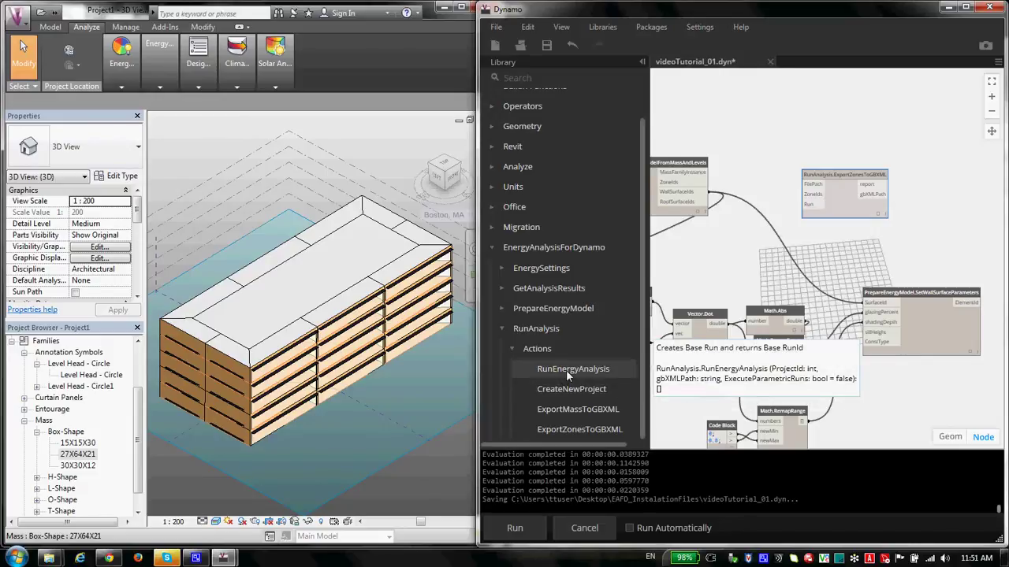
scroll(566, 370, up, 1)
drag(833, 172, 848, 157)
scroll(826, 163, up, 5)
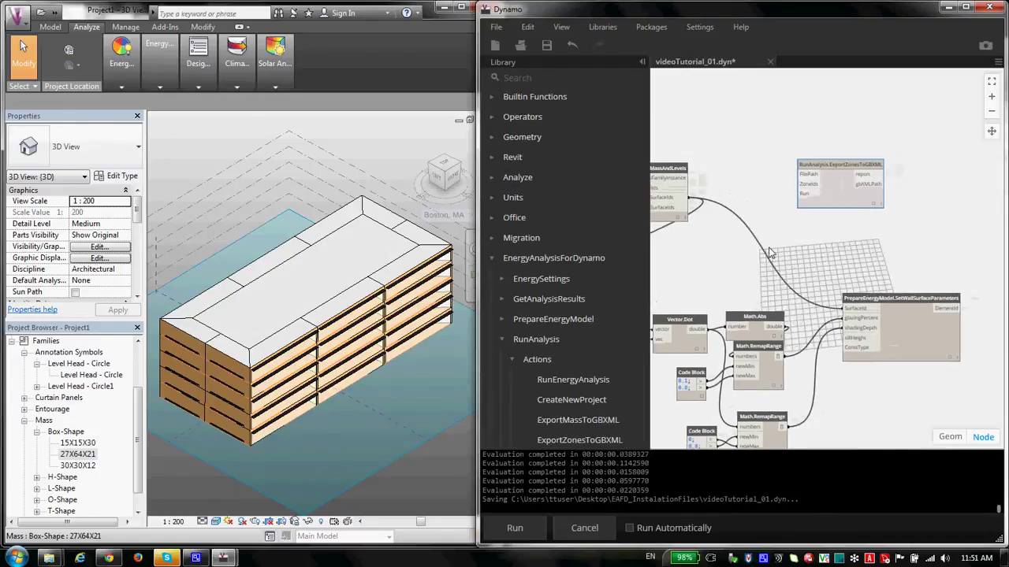
drag(826, 163, 841, 191)
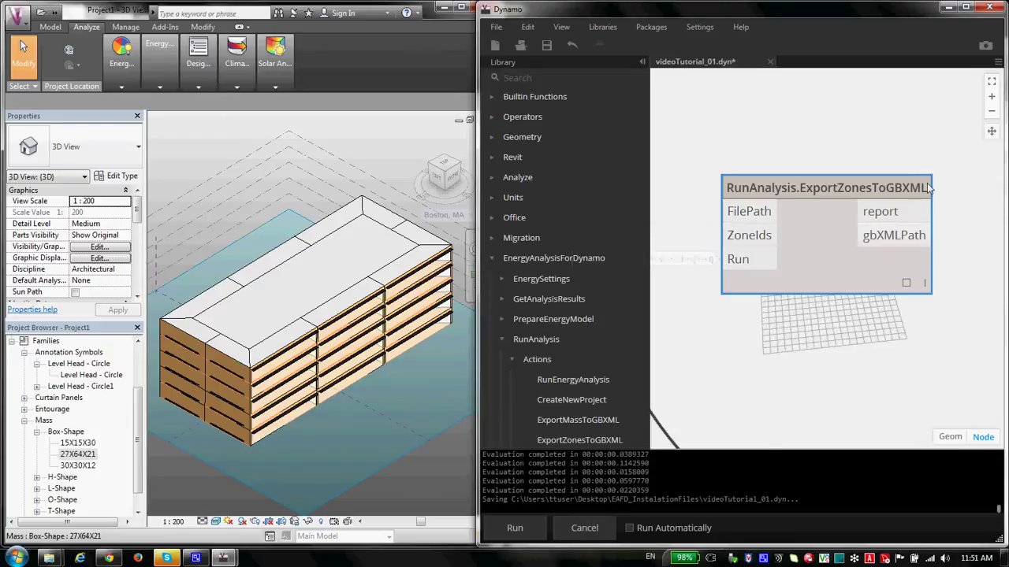
Step: Position the ExportZonesToGBXML node to the right of the energy-model node
scroll(927, 189, down, 5)
scroll(907, 185, up, 3)
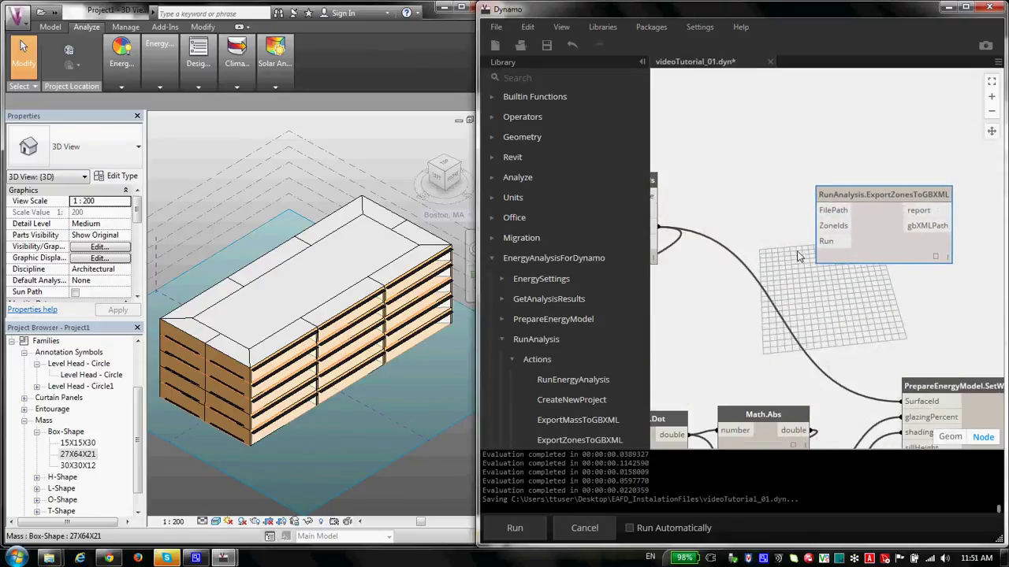
drag(800, 259, 845, 251)
scroll(589, 373, down, 1)
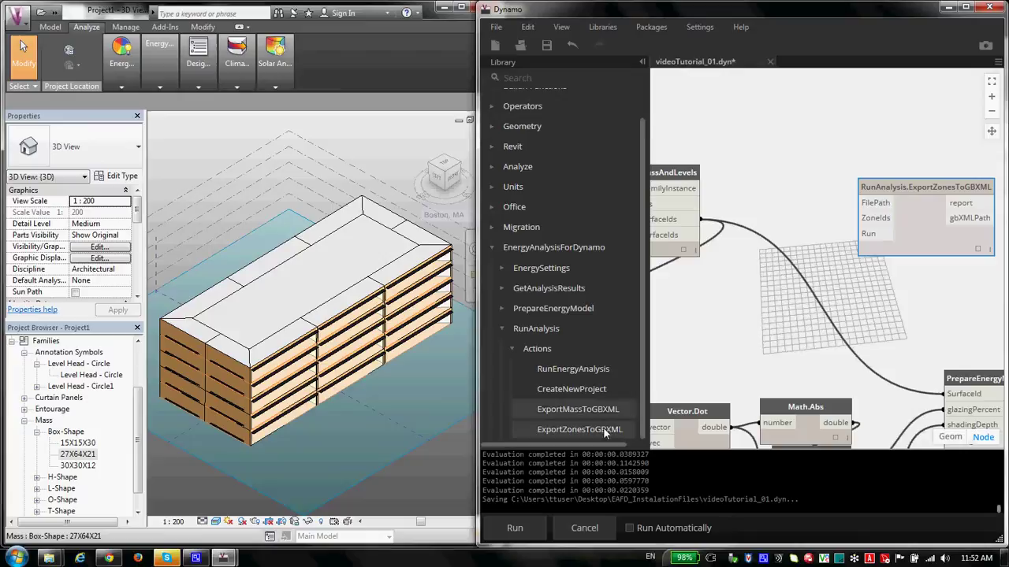
scroll(601, 410, up, 1)
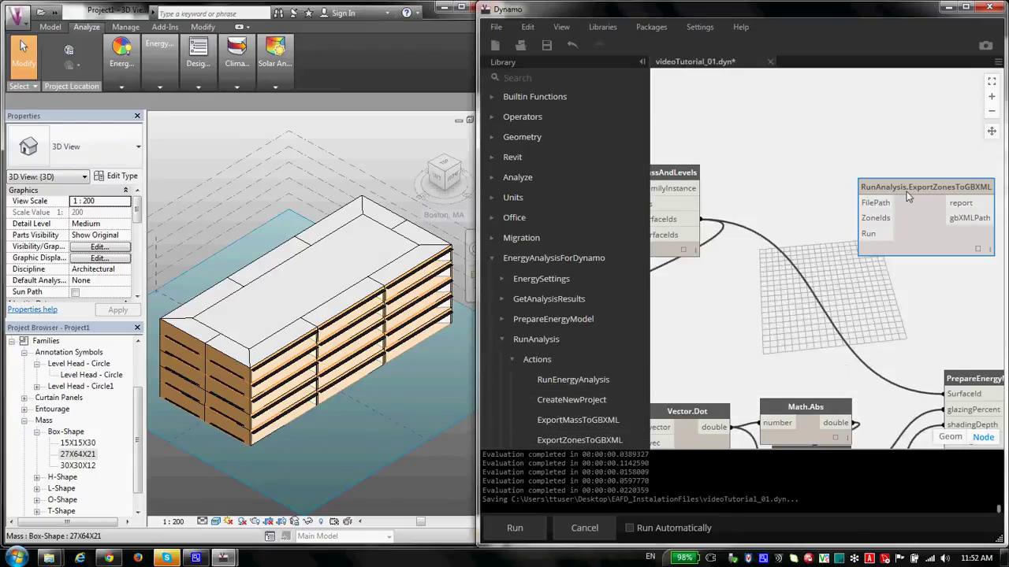
drag(903, 187, 881, 183)
drag(756, 205, 811, 208)
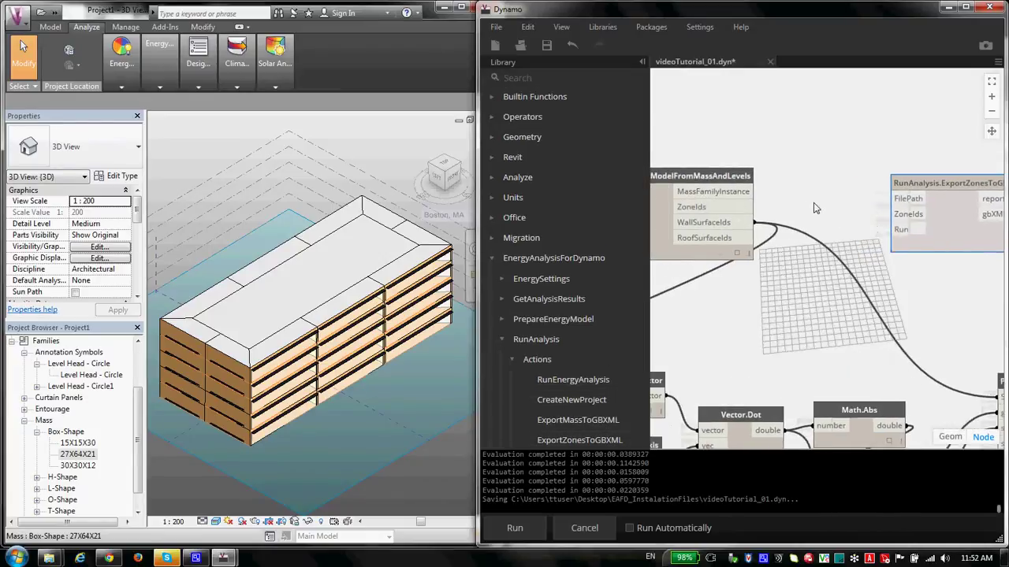
drag(916, 188, 890, 180)
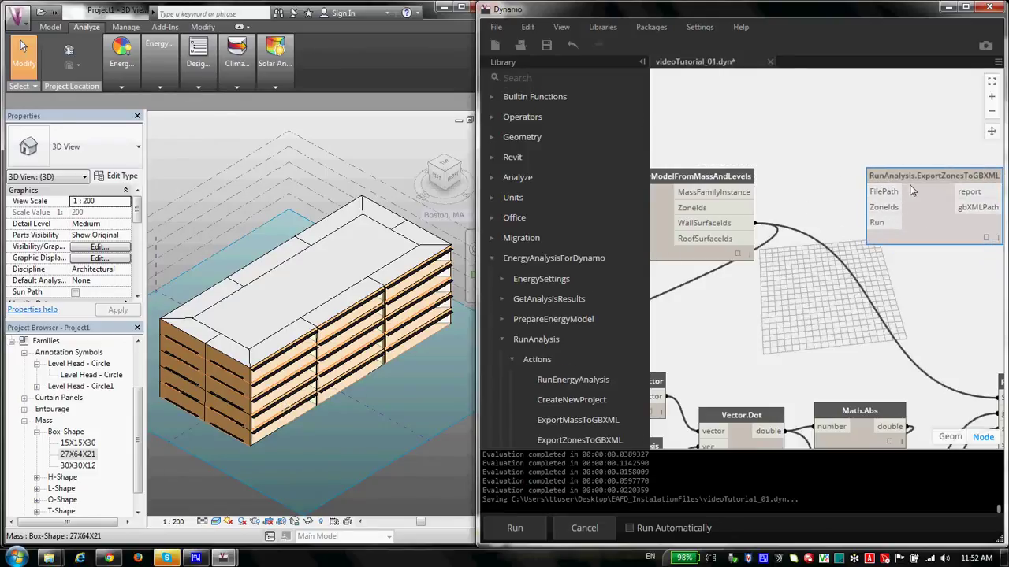
drag(919, 177, 906, 185)
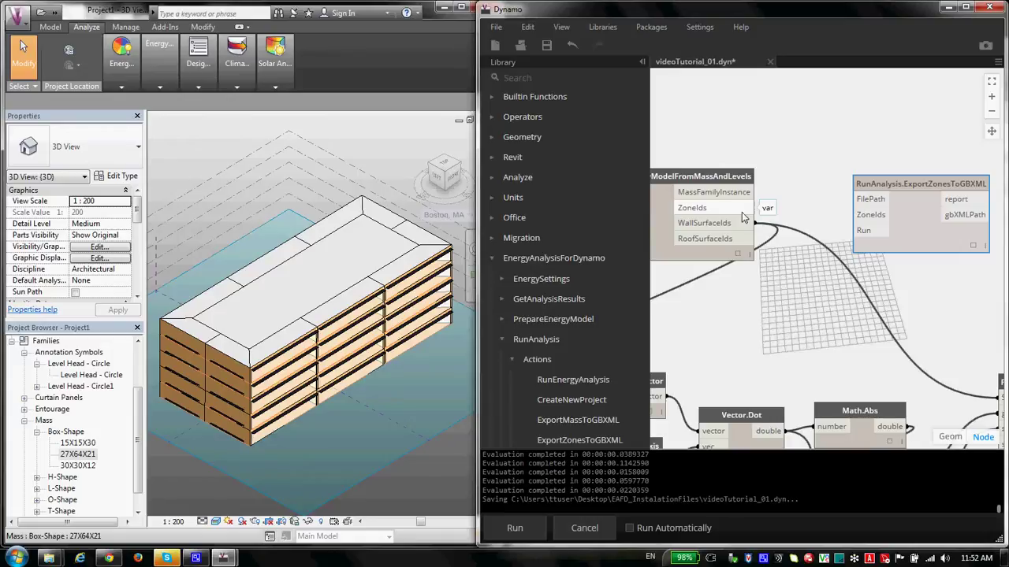
Step: Wire the model node's ZoneIds output into ExportZonesToGBXML's ZoneIds input
drag(755, 207, 860, 214)
drag(929, 184, 952, 176)
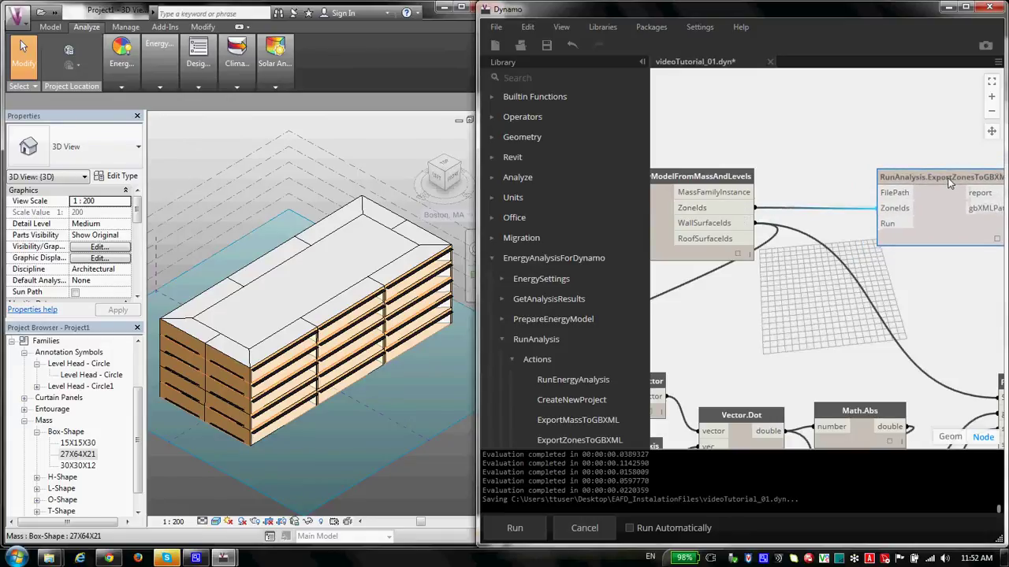
scroll(552, 88, down, 1)
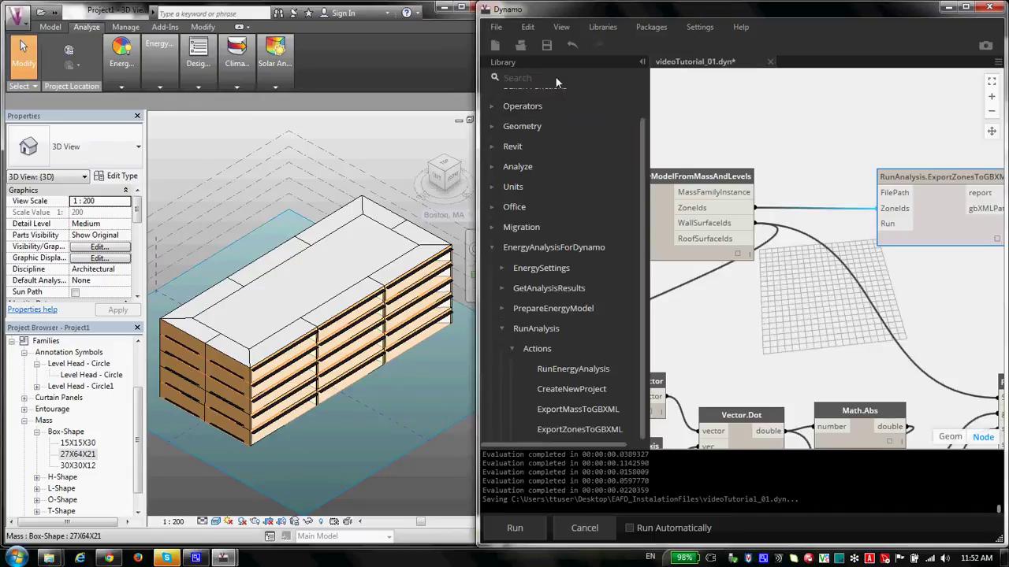
Step: Browse Library search results for 'list' and then 'get', moving the export node up slightly
click(556, 78)
text(list)
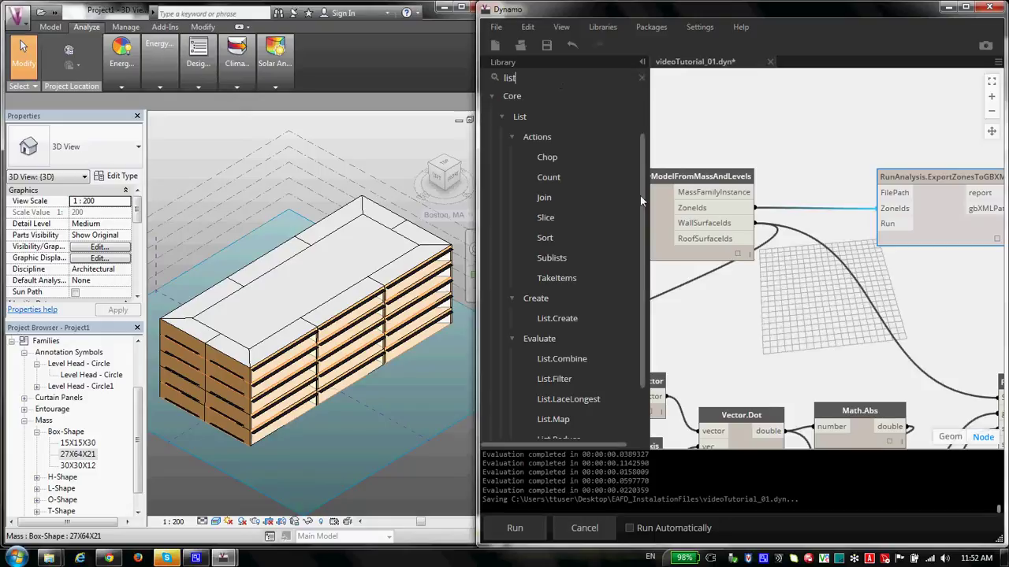
drag(642, 237, 632, 329)
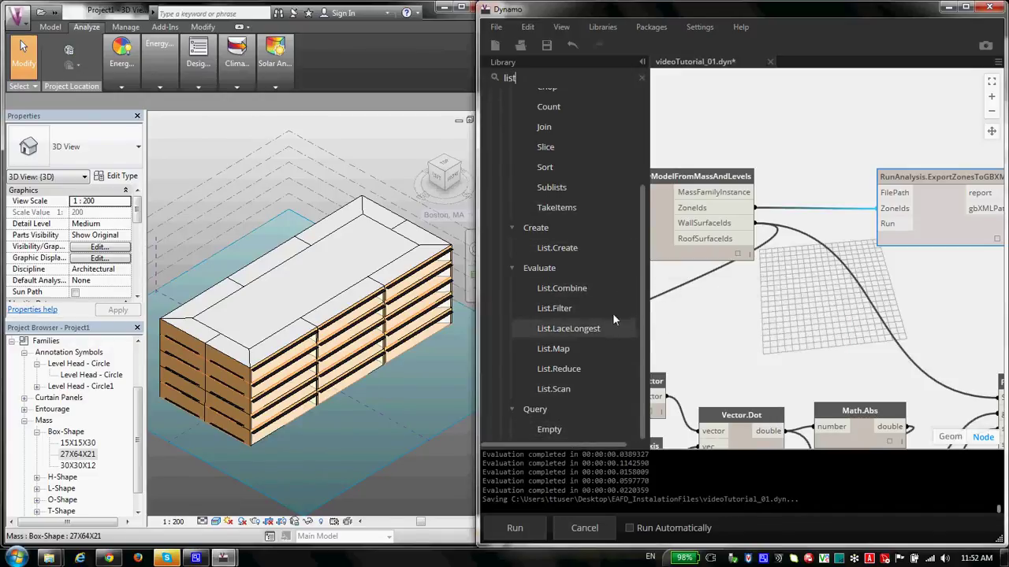
drag(642, 225, 635, 124)
key(BackSpace)
key(BackSpace)
key(BackSpace)
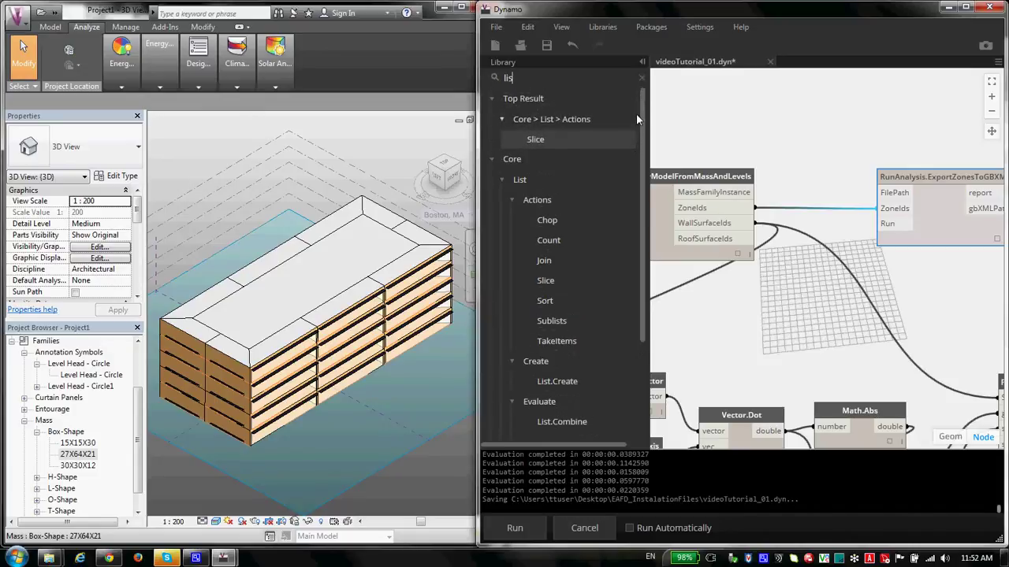
key(BackSpace)
text(get)
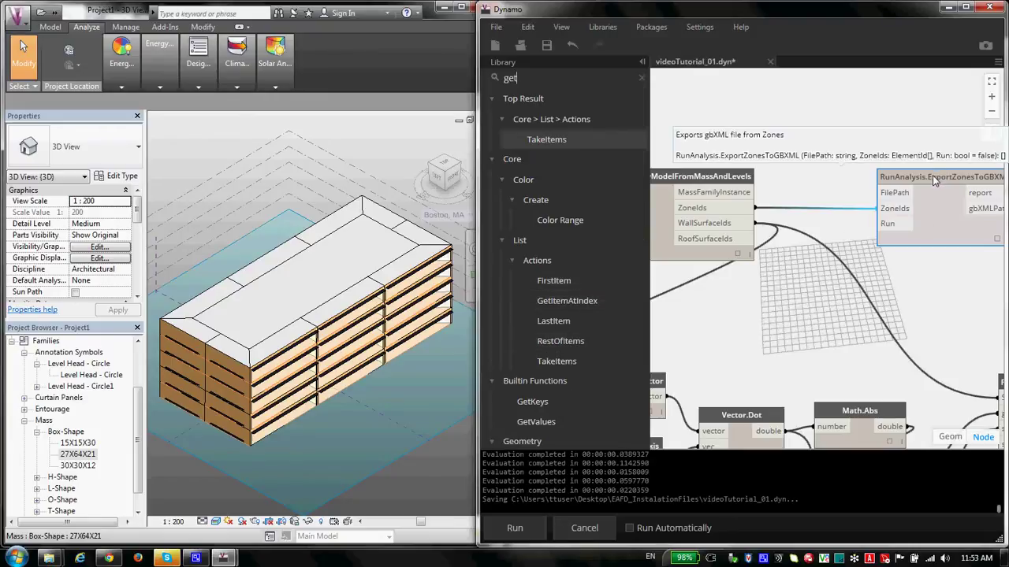
drag(934, 180, 928, 159)
click(528, 81)
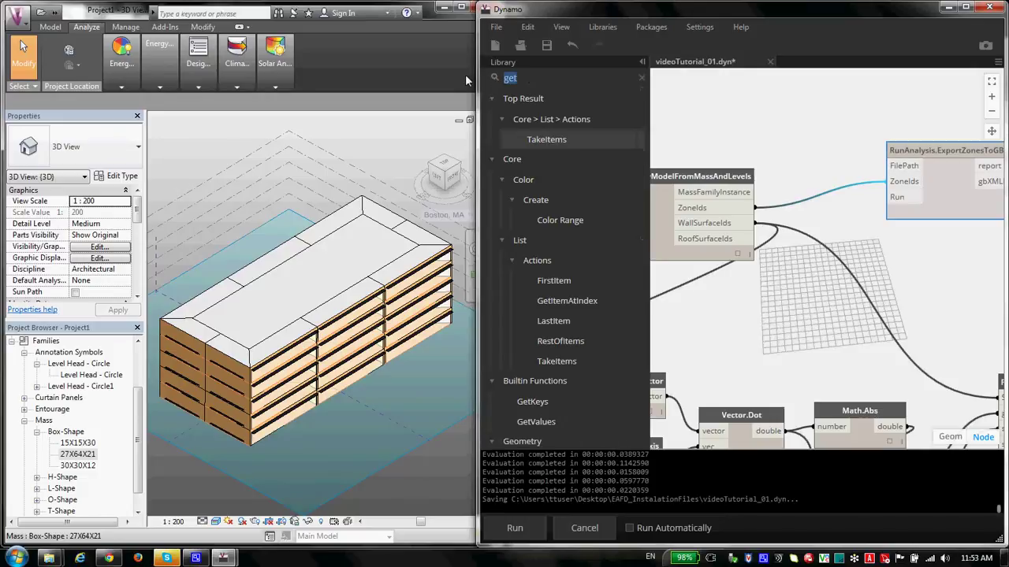
Step: Add a File Path node via a 'file path' search, place it above the graph, and browse
key(BackSpace)
key(BackSpace)
key(BackSpace)
text(file pa)
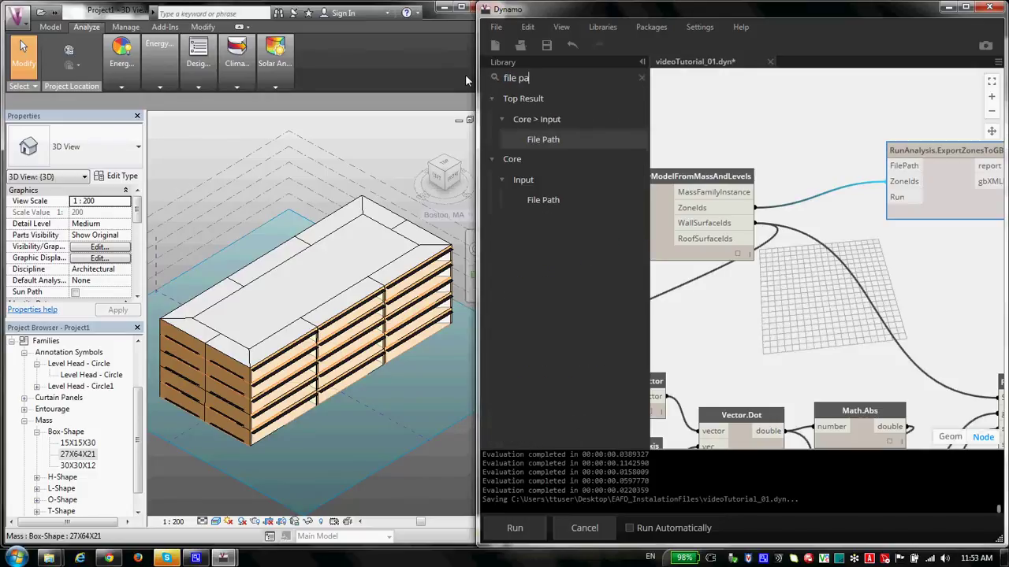
text(th)
key(Return)
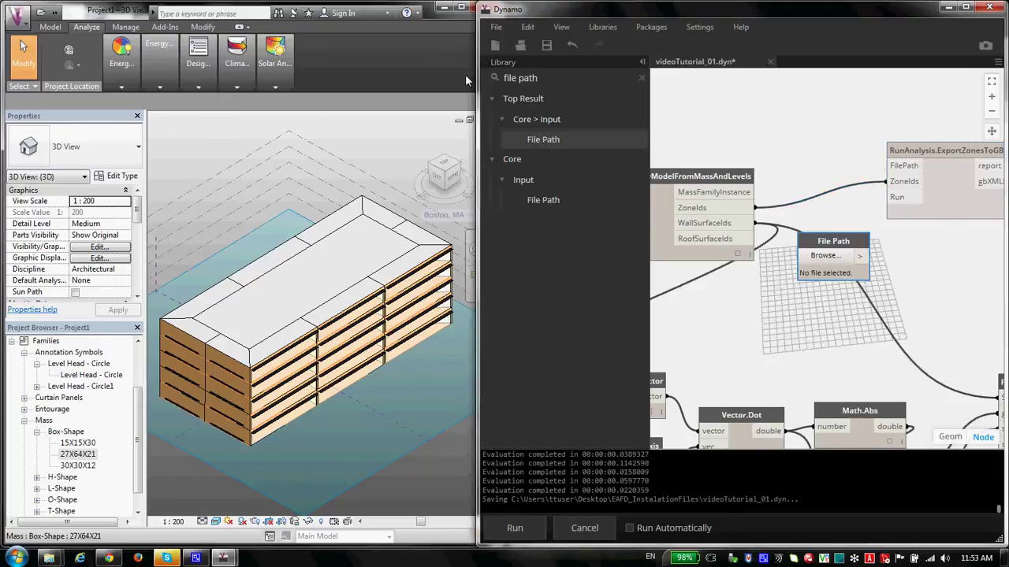
drag(817, 244, 757, 110)
click(820, 141)
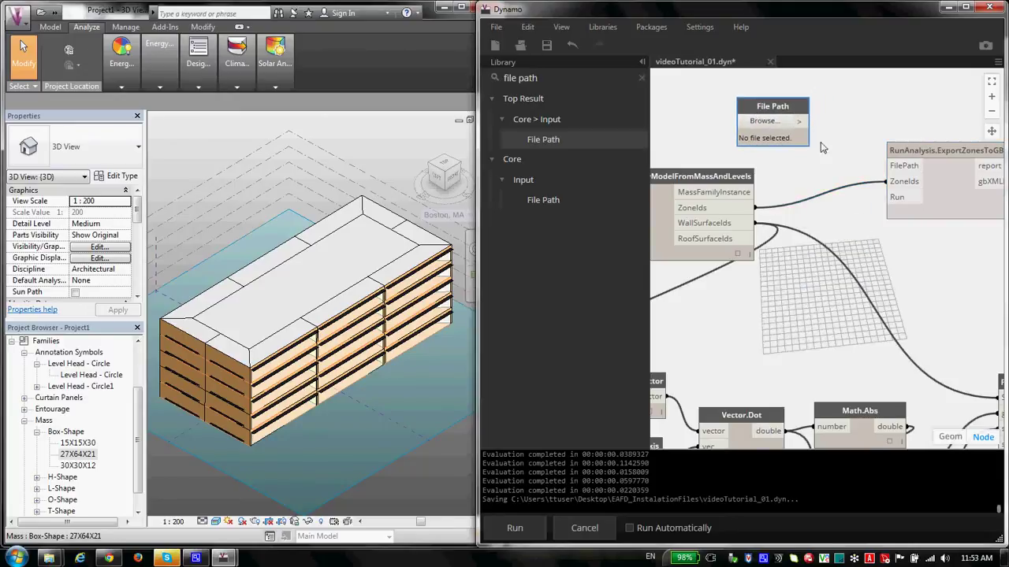
click(551, 81)
drag(761, 116, 726, 119)
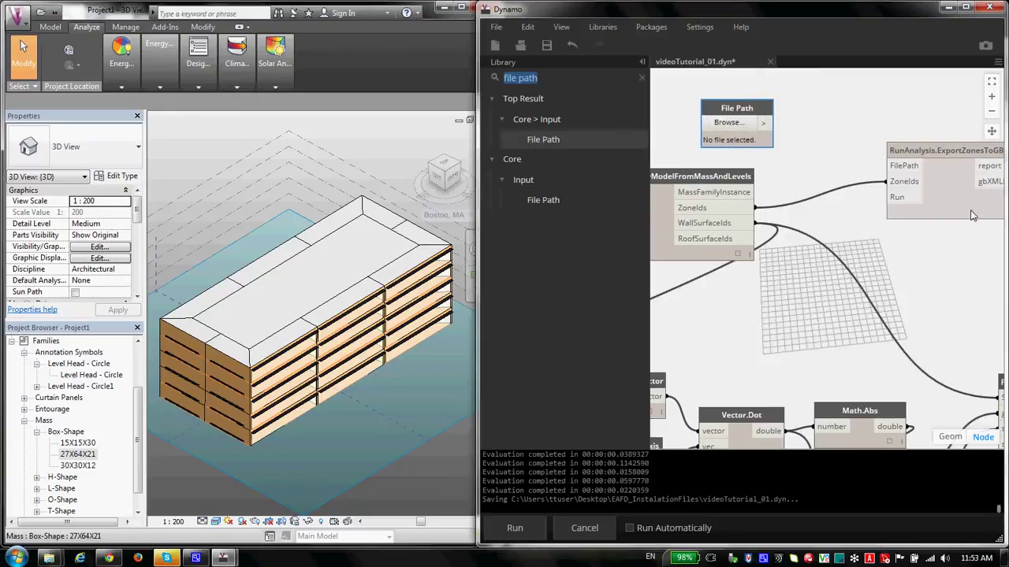
click(738, 123)
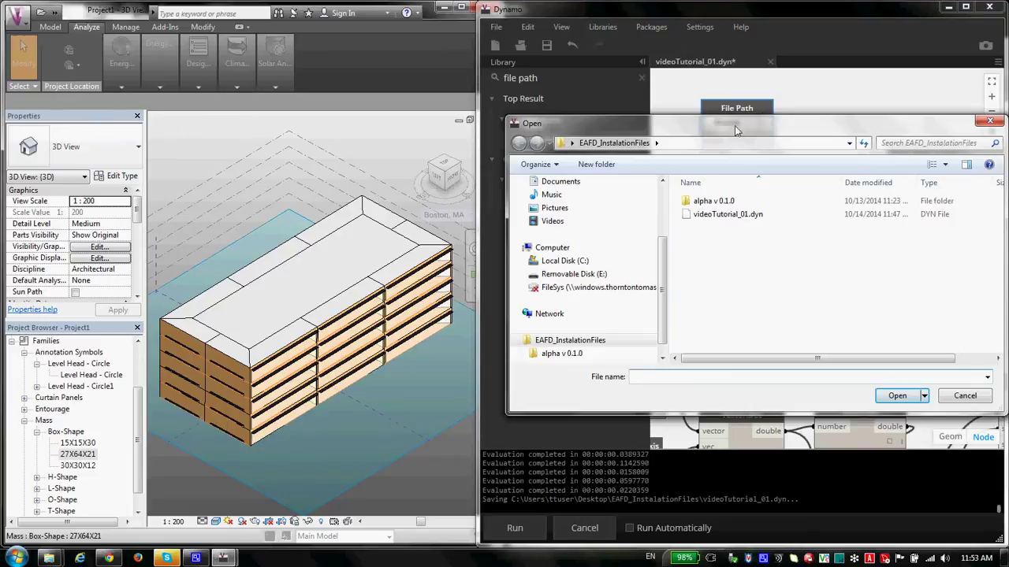
Step: Enter box_building_WWR_10_80_SHD_0_60.xml as the file name in the Open dialog
drag(759, 120, 607, 115)
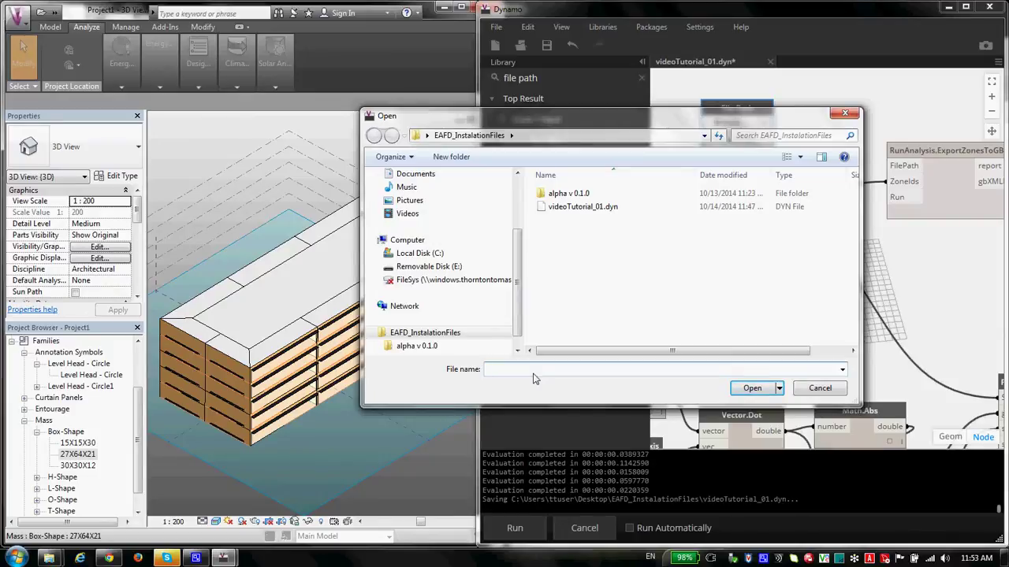
text(box_bui)
text(lding)
text(_)
text(80)
text(_10_80)
text(_SH)
text(D_)
text(0_)
text(60)
text(.xml)
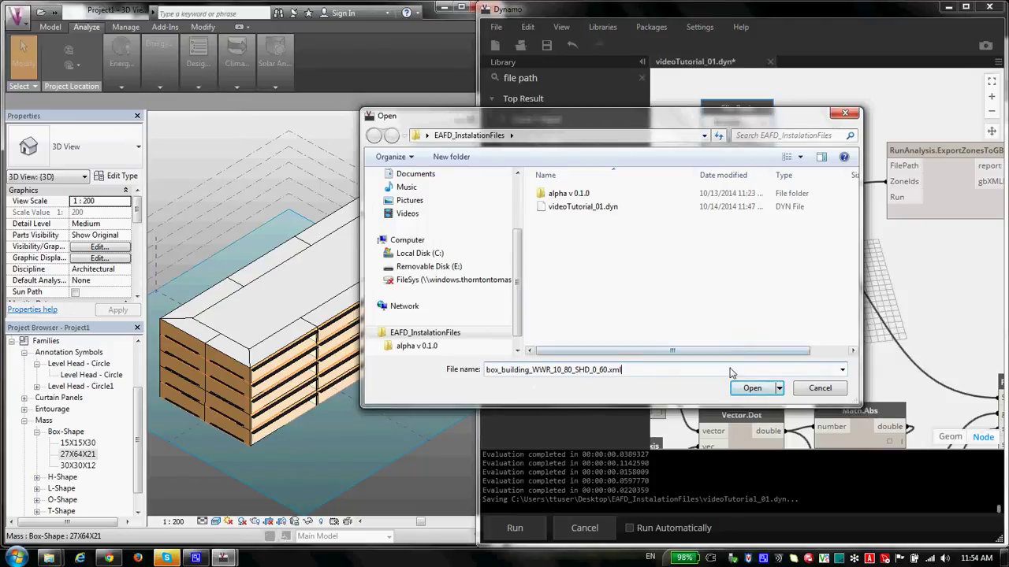
Step: Confirm the xml file and wire File Path into the export node's FilePath input
click(752, 388)
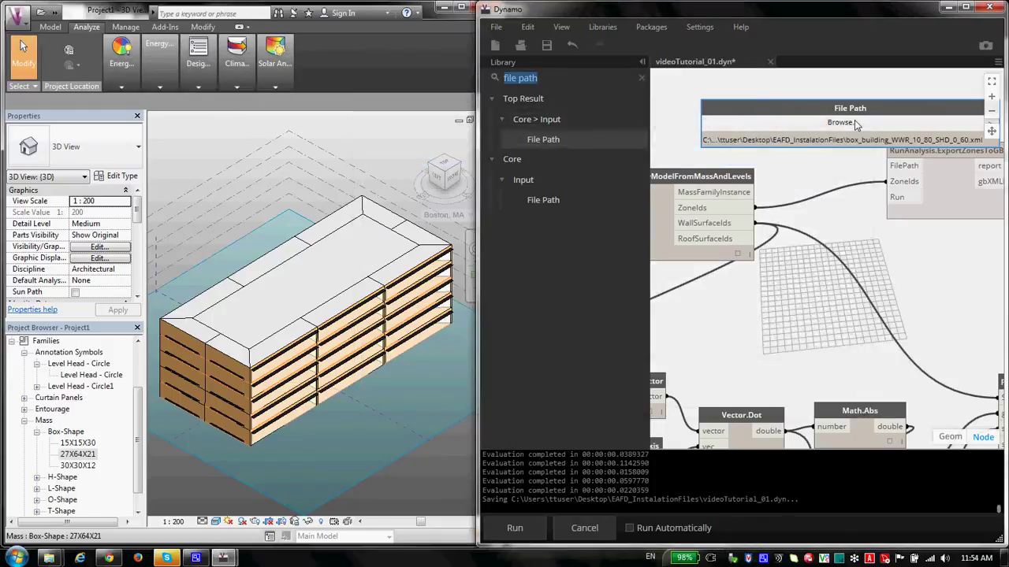
drag(846, 108, 727, 99)
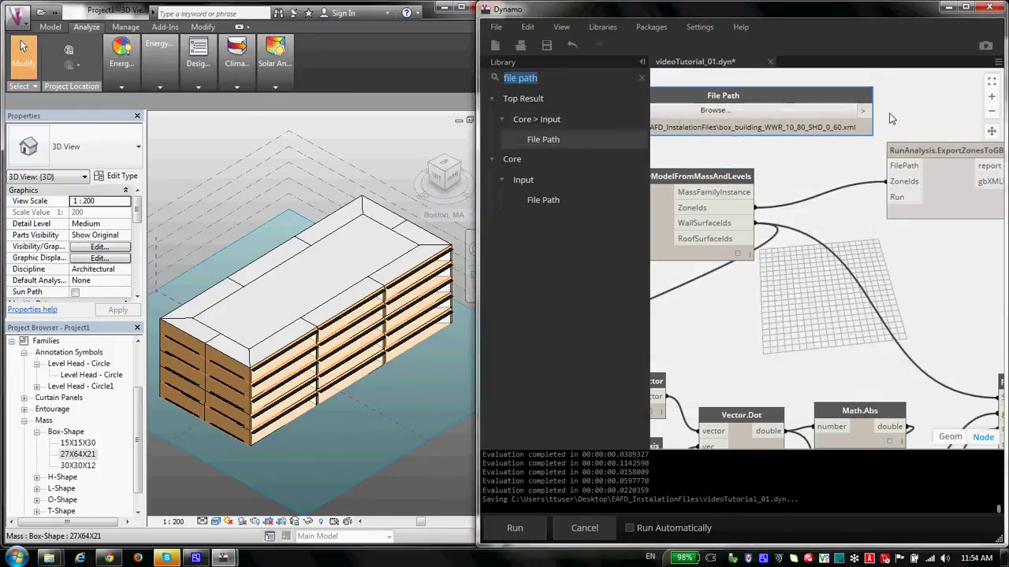
click(868, 110)
click(892, 167)
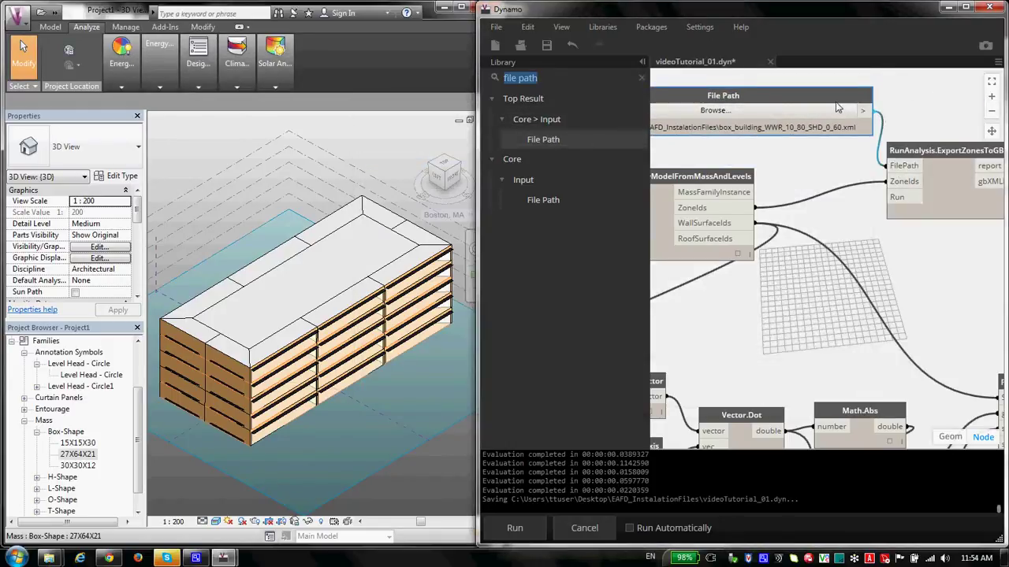
drag(839, 105, 798, 126)
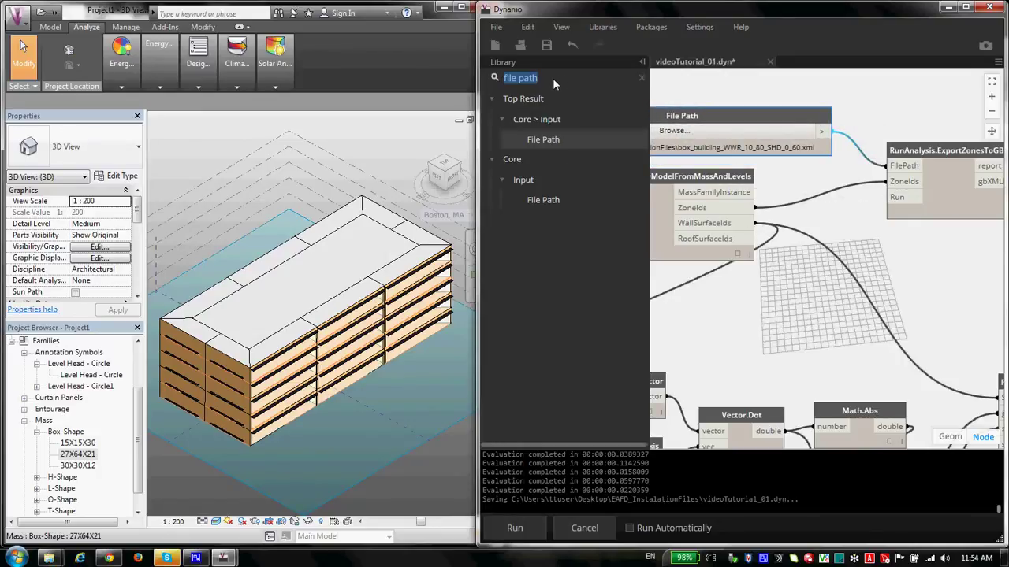
Step: Add a True Boolean node for Run and arrange the File Path, Boolean and export nodes
text(boo)
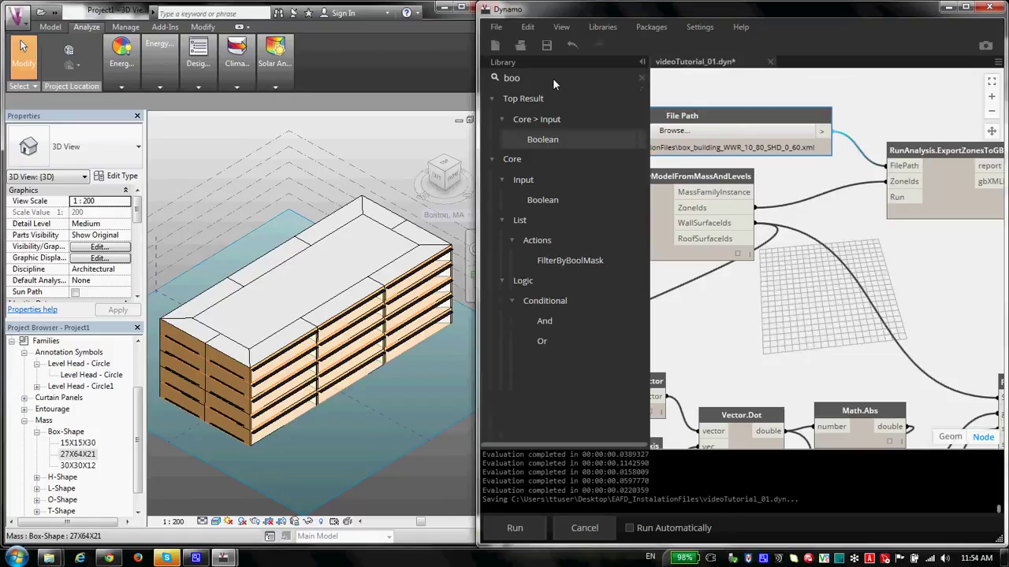
click(548, 141)
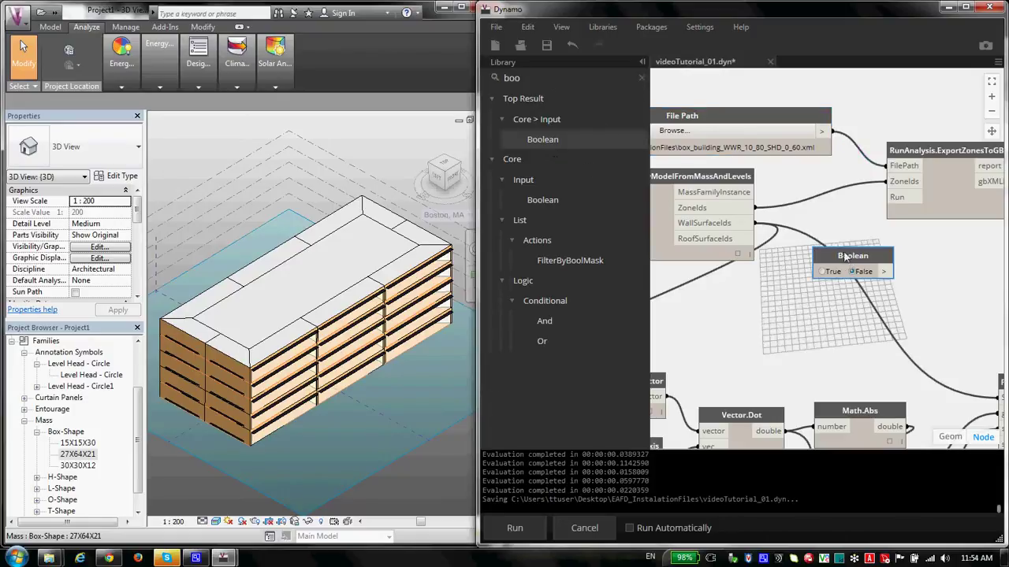
drag(848, 265, 887, 197)
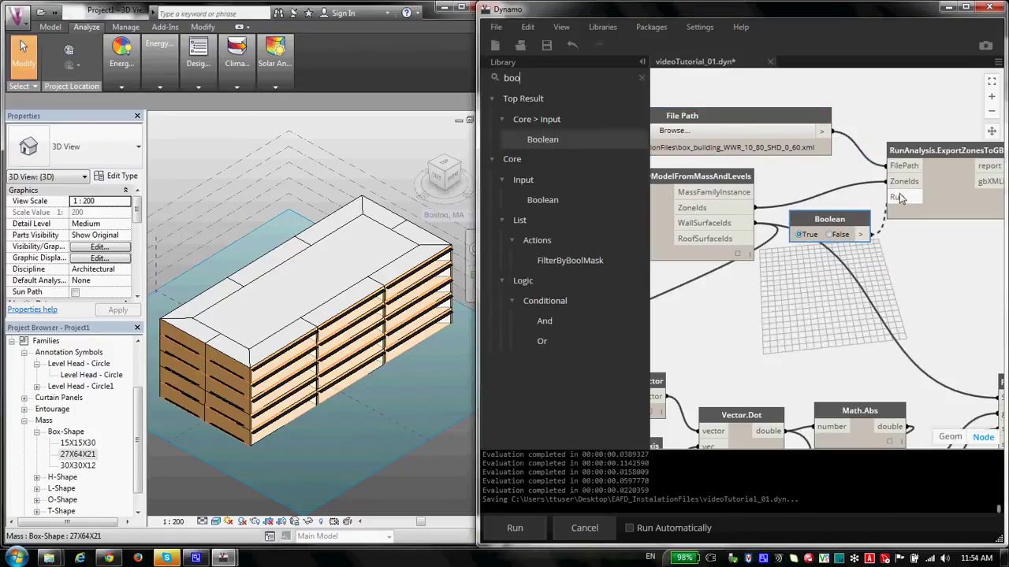
scroll(823, 275, down, 3)
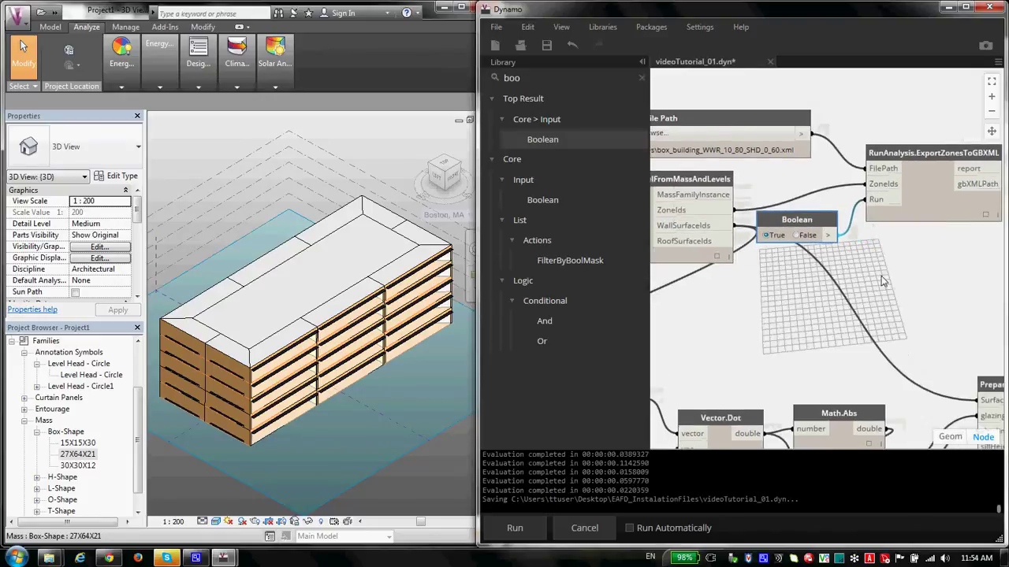
drag(874, 155, 703, 286)
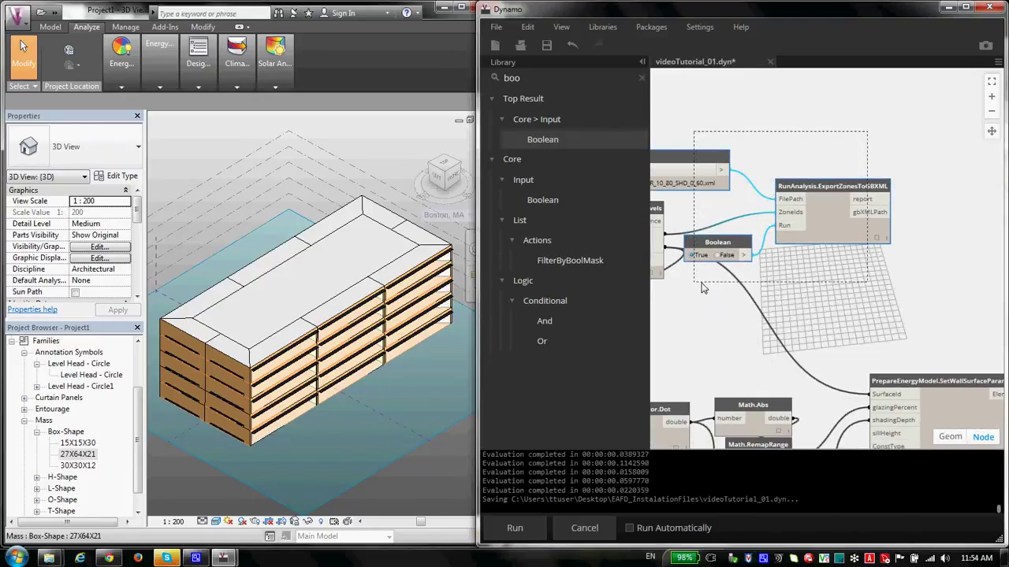
drag(860, 192, 940, 209)
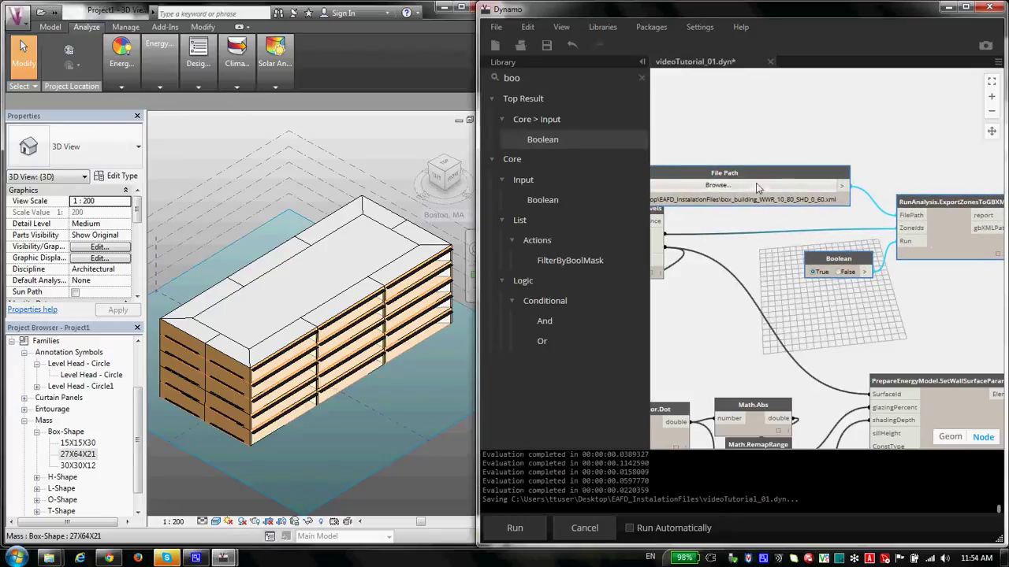
drag(772, 180, 846, 182)
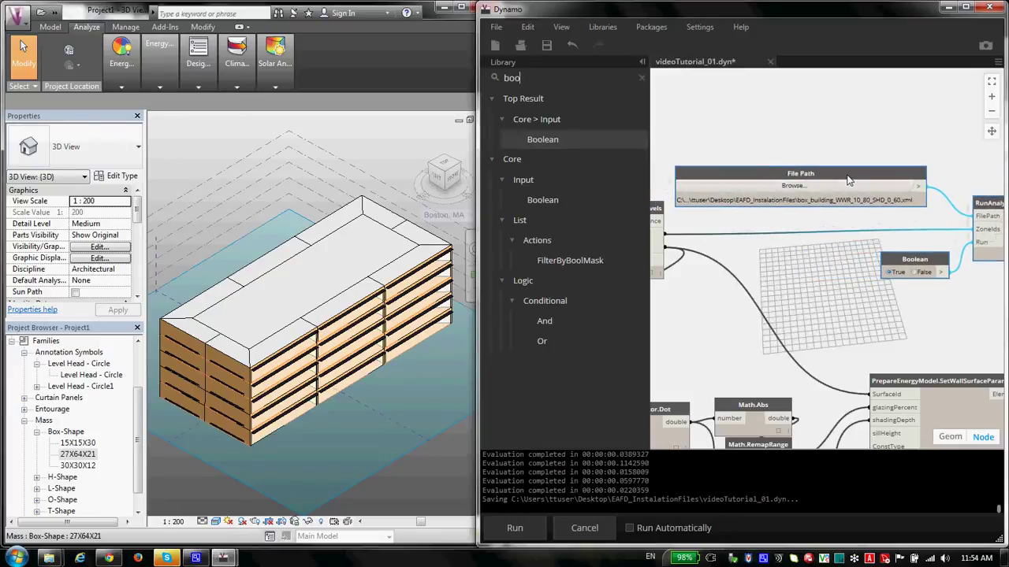
drag(845, 232, 749, 234)
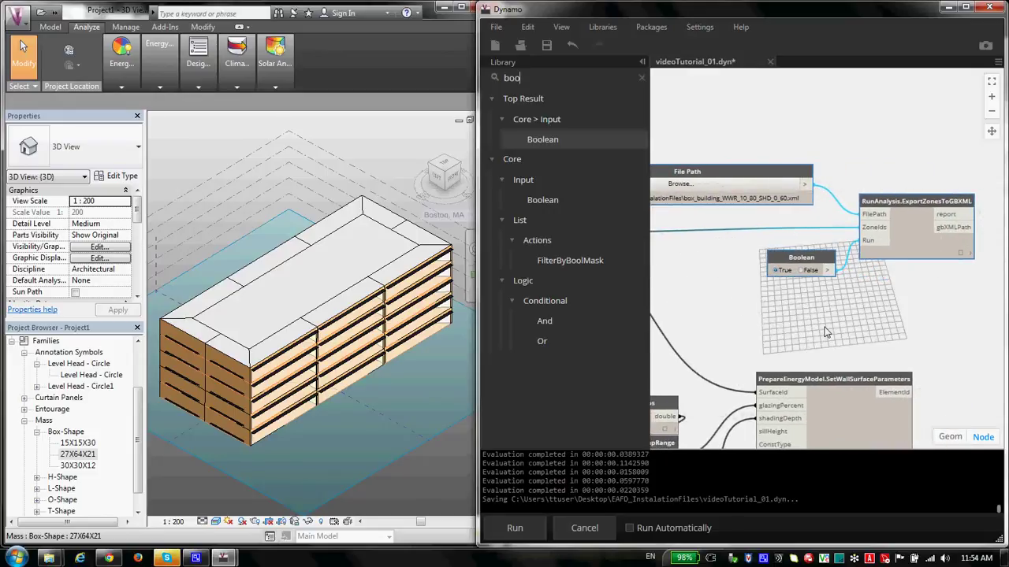
drag(899, 201, 895, 207)
click(852, 310)
Step: Run the graph and check the export node reports the gbXML file was created
click(533, 536)
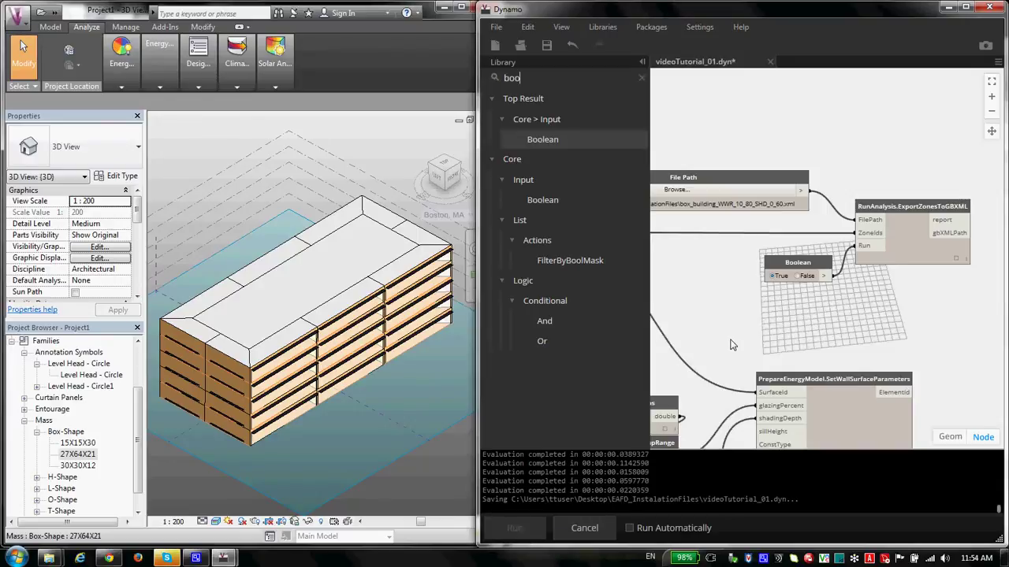
click(957, 260)
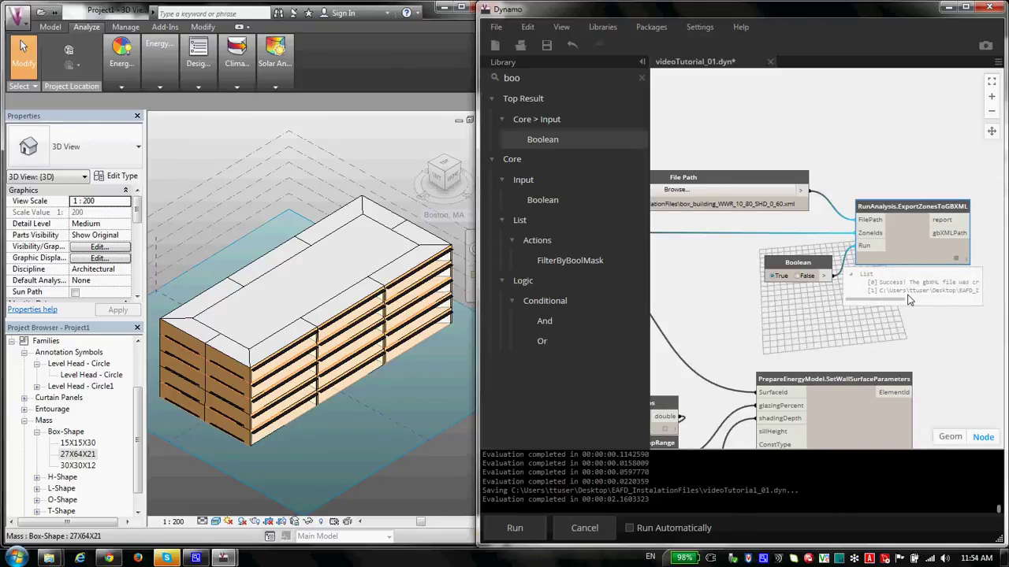
drag(898, 299, 974, 301)
Step: Switch to the Explorer windows for the Dynamo 0.7 and EAFD installation folders
click(48, 558)
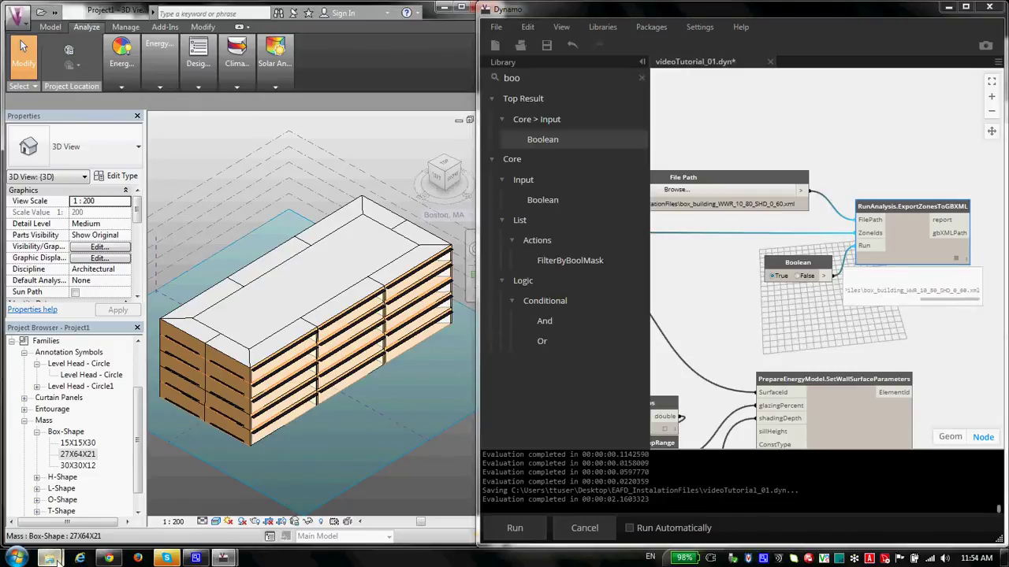
mouse_move(218, 504)
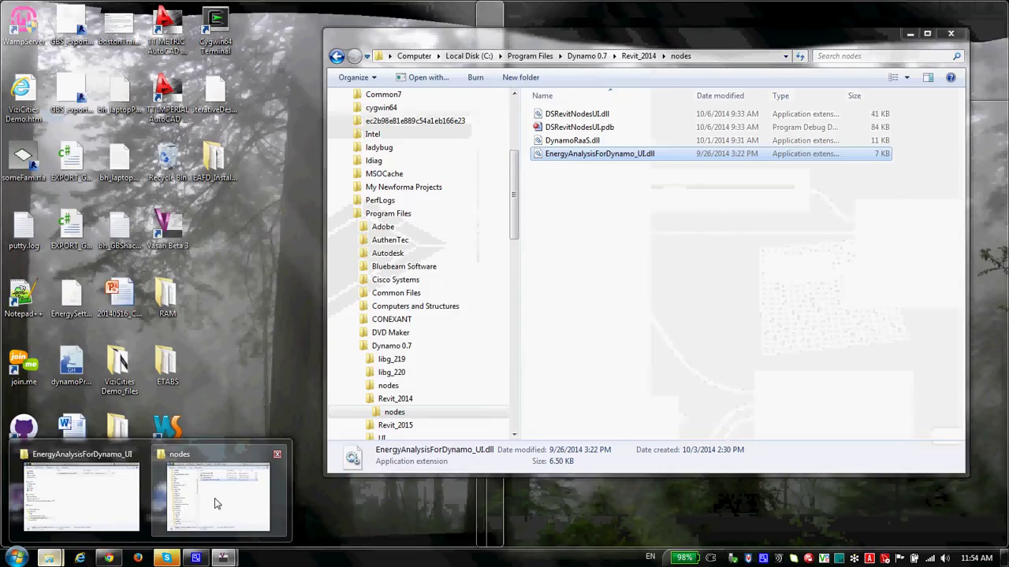
mouse_move(111, 497)
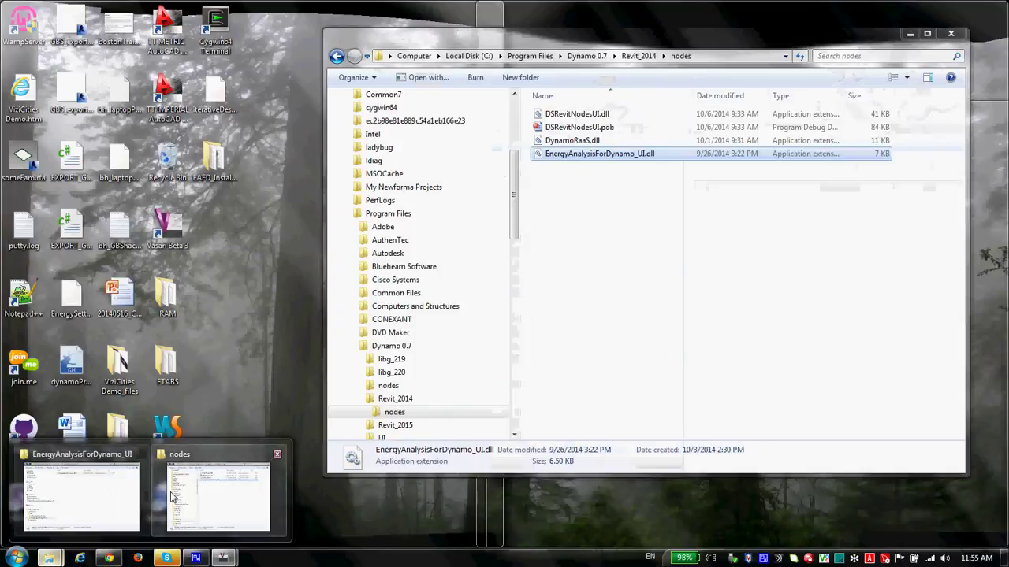
click(217, 496)
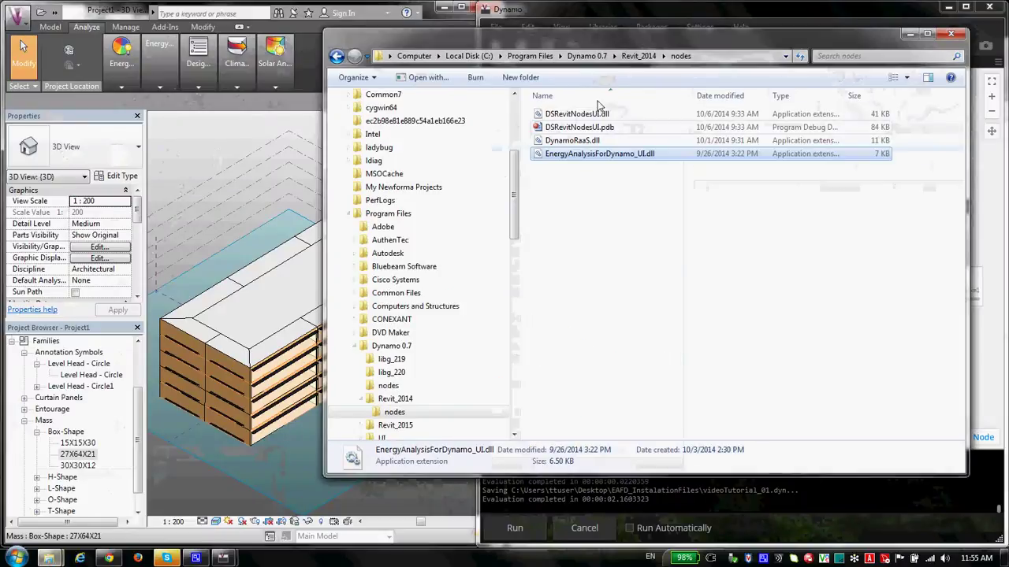
click(591, 57)
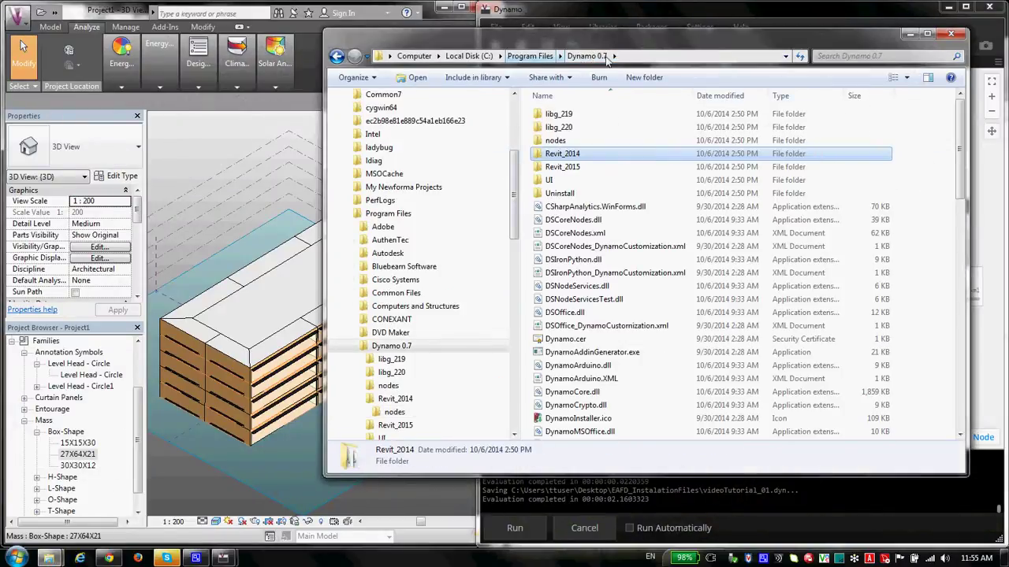
mouse_move(44, 560)
click(79, 493)
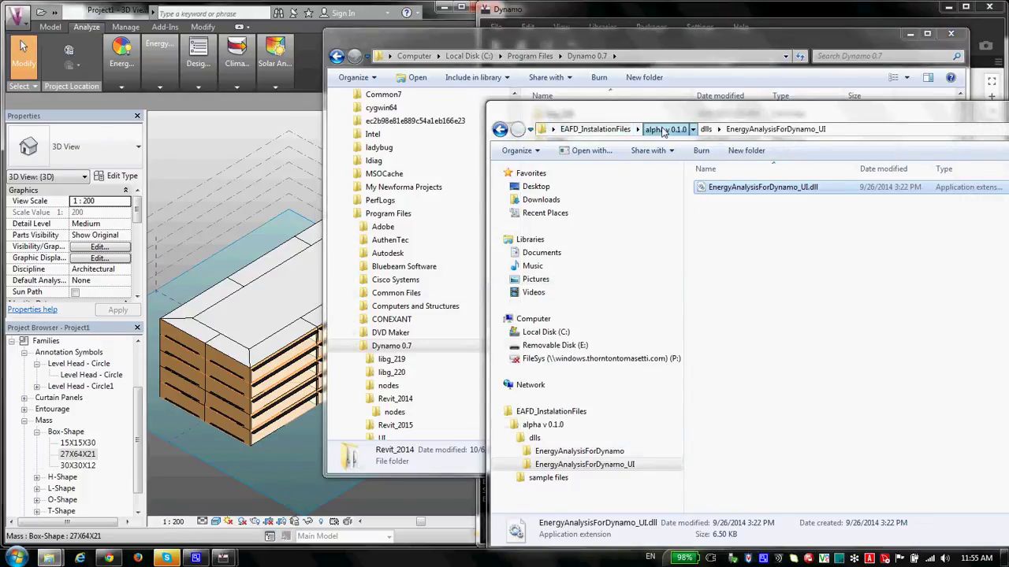
Step: Navigate through the EAFD folders to reach EAFD_InstalationFiles
click(664, 129)
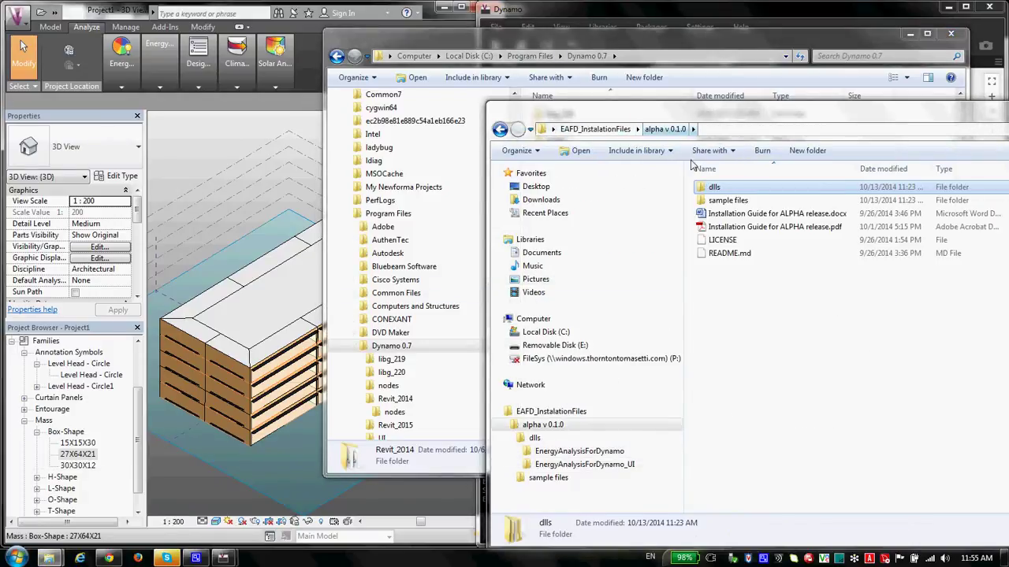
double_click(744, 192)
double_click(744, 192)
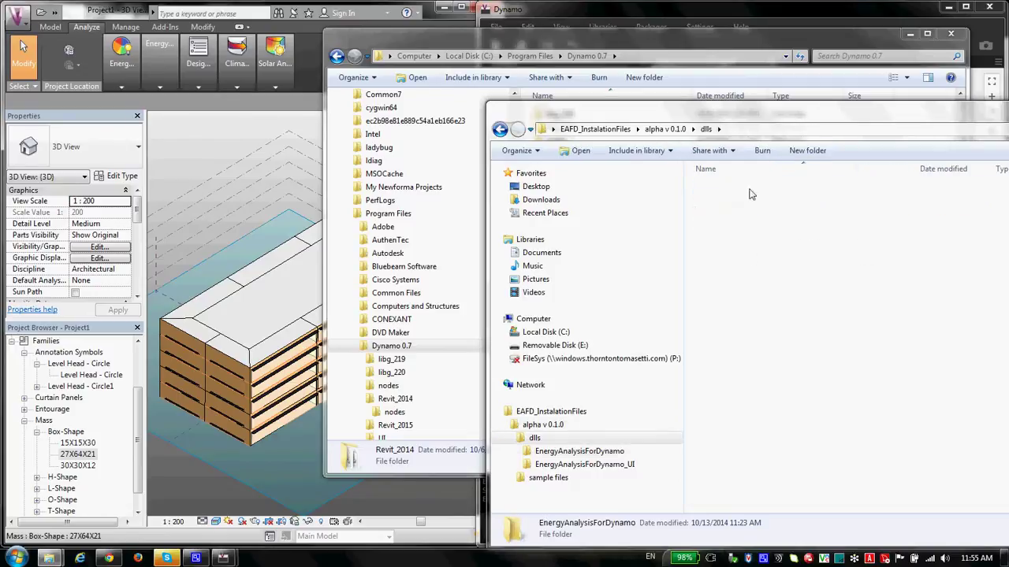
key(BackSpace)
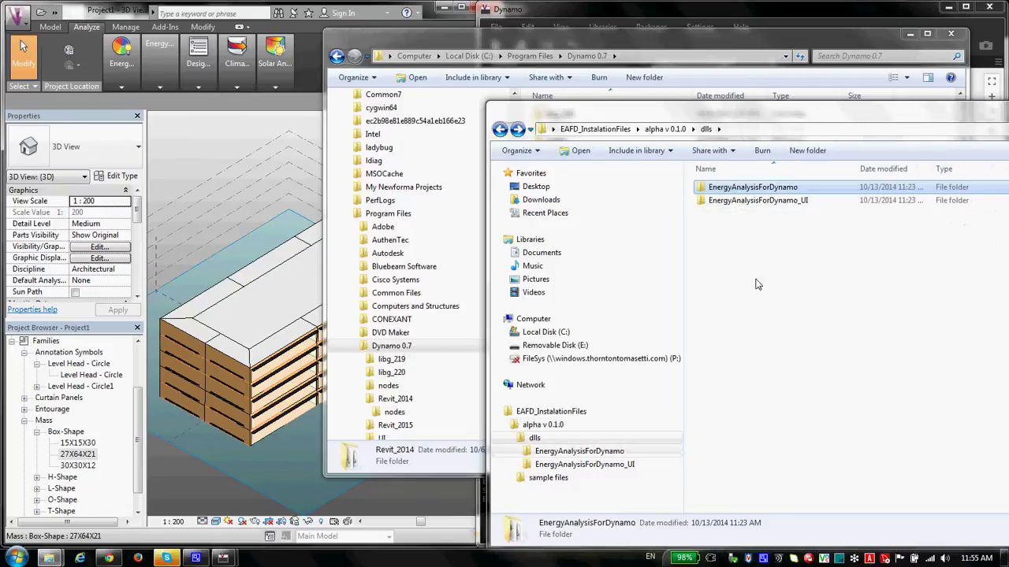
key(BackSpace)
key(BackSpace)
key(BackSpace)
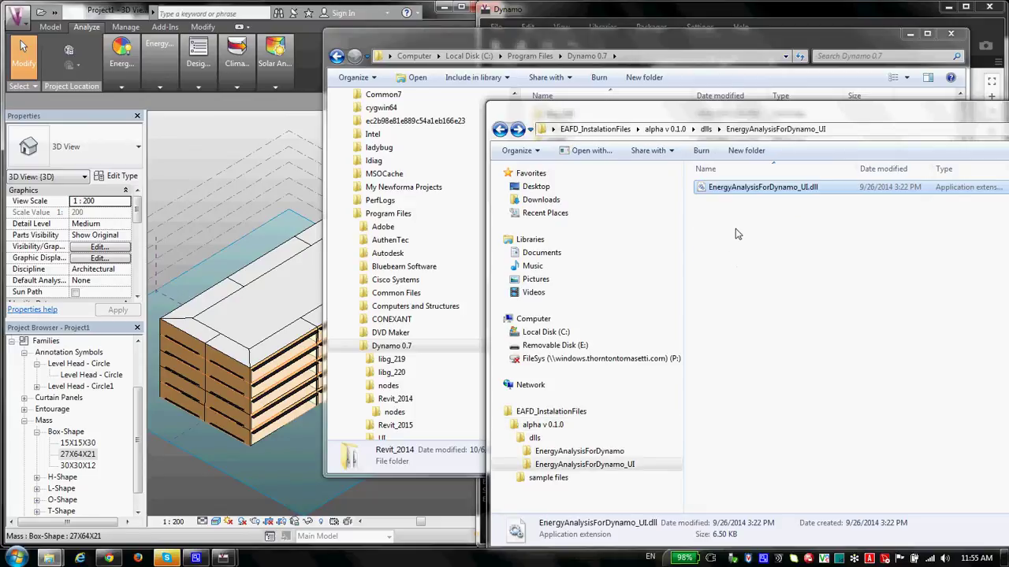
key(BackSpace)
click(617, 130)
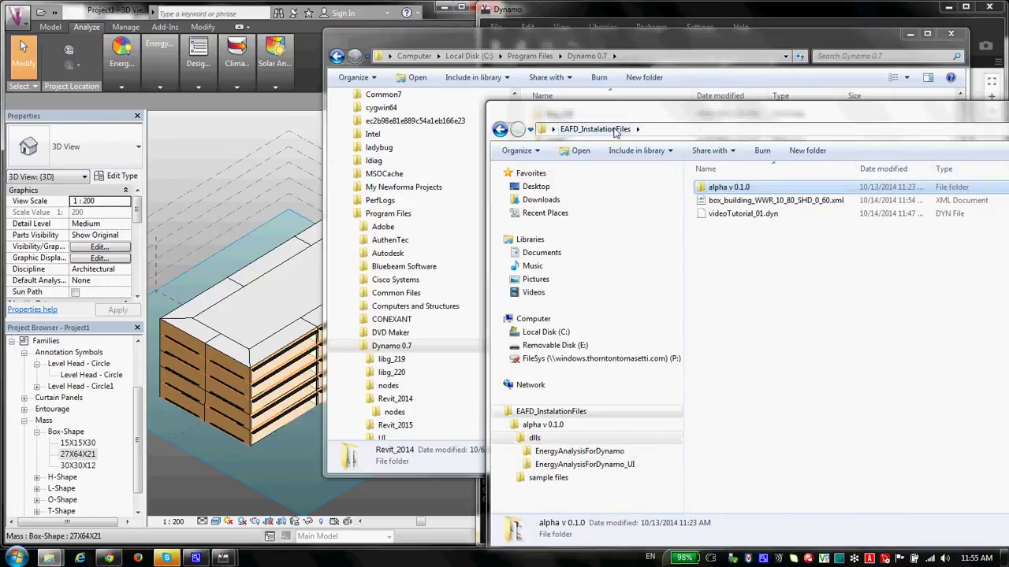
Step: Open box_building_WWR_10_80_SHD_0_60.xml in Notepad++
click(775, 202)
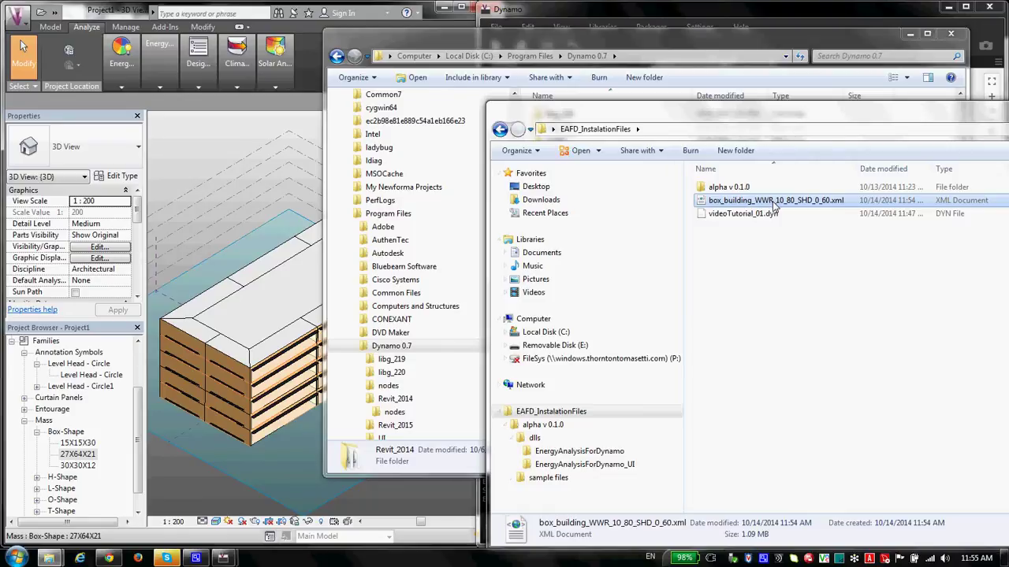
drag(829, 129, 590, 130)
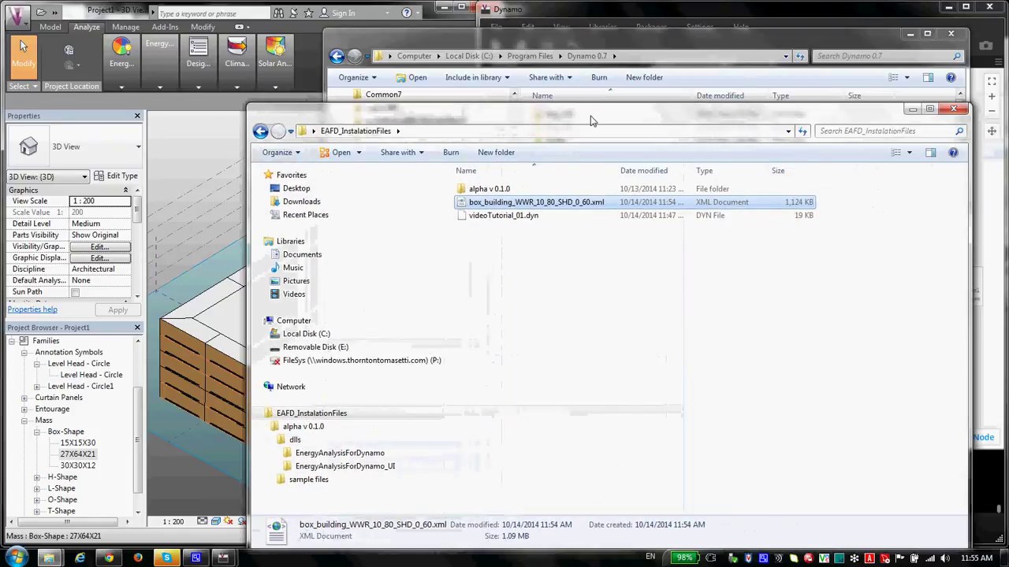
right_click(564, 203)
click(600, 241)
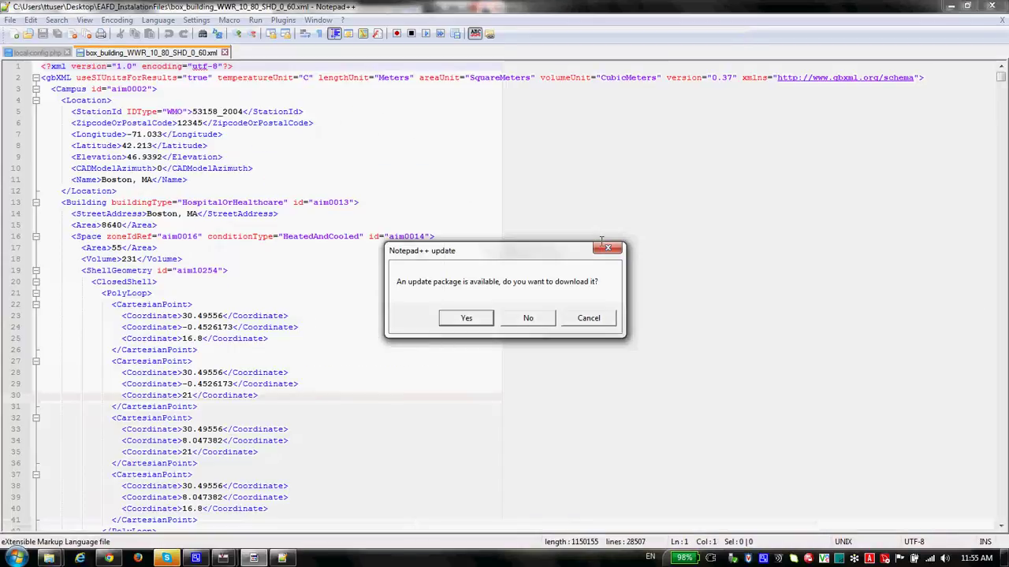
Step: Dismiss the Notepad++ update prompt and review the gbXML weather station entry
click(580, 318)
click(173, 111)
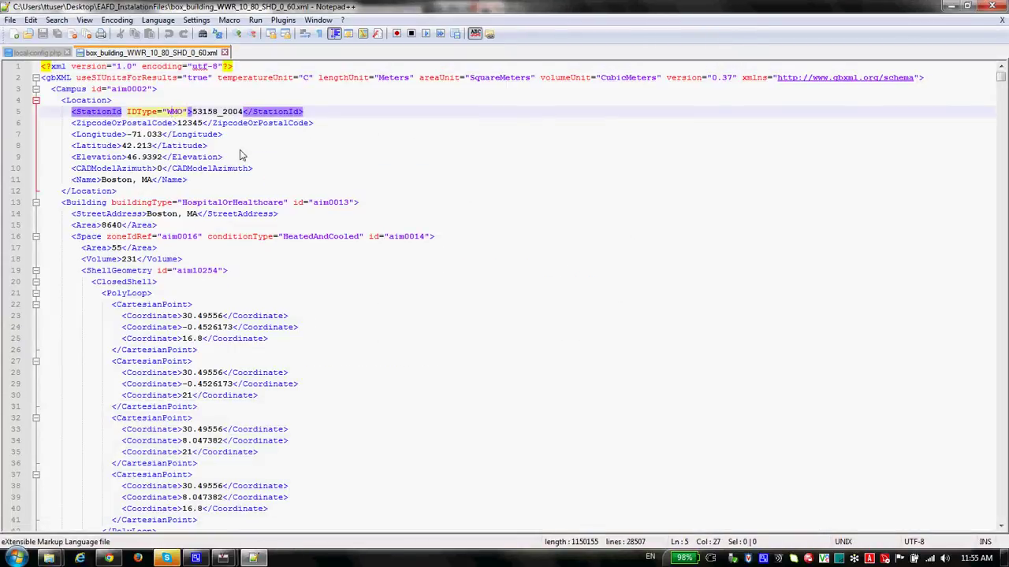
scroll(264, 197, down, 9)
scroll(264, 197, down, 7)
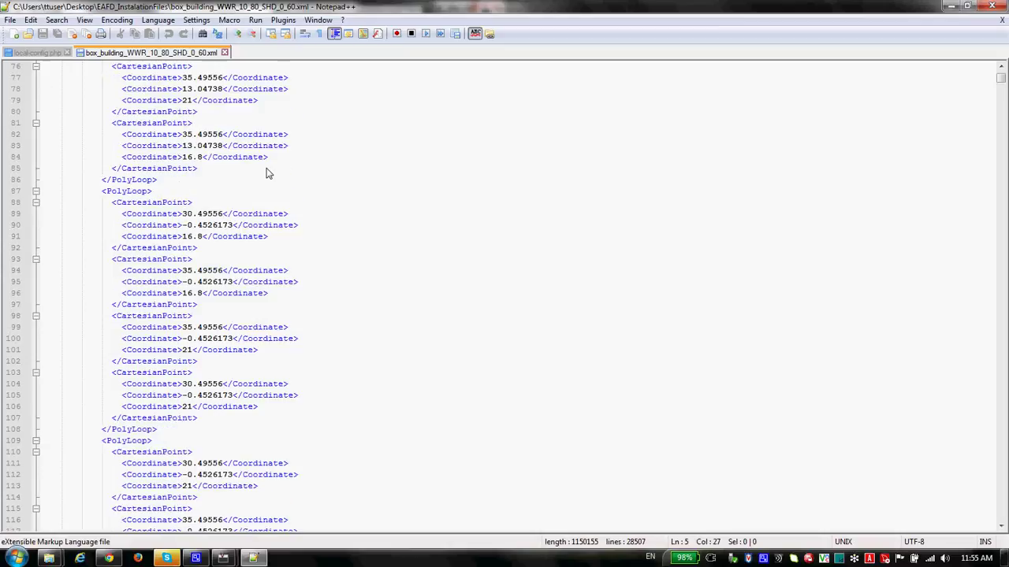
scroll(267, 174, up, 16)
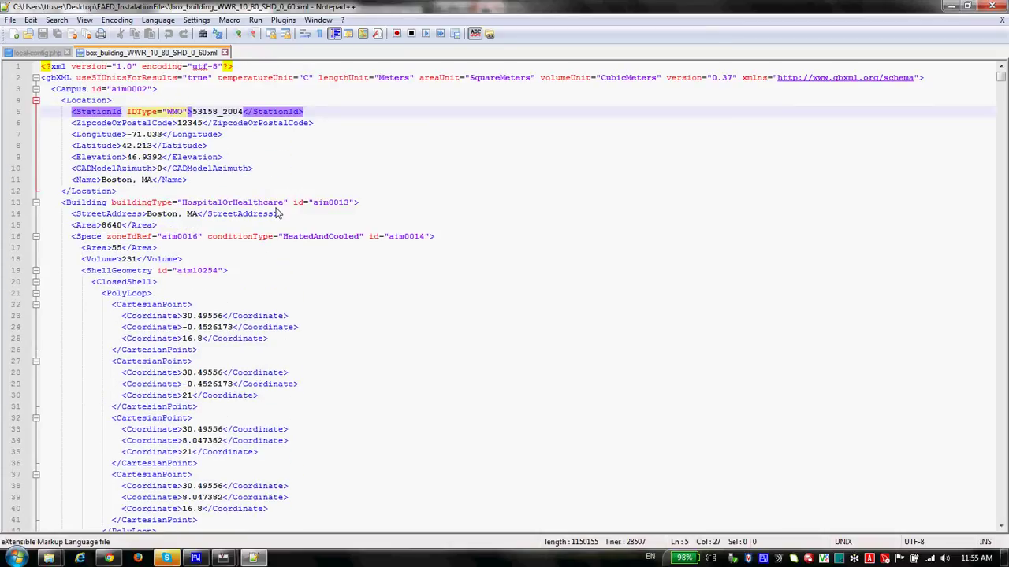
Step: Inspect the gbXML's CADModelAzimuth, coordinates, HospitalOrHealthcare buildingType and areaUnit attributes
click(174, 171)
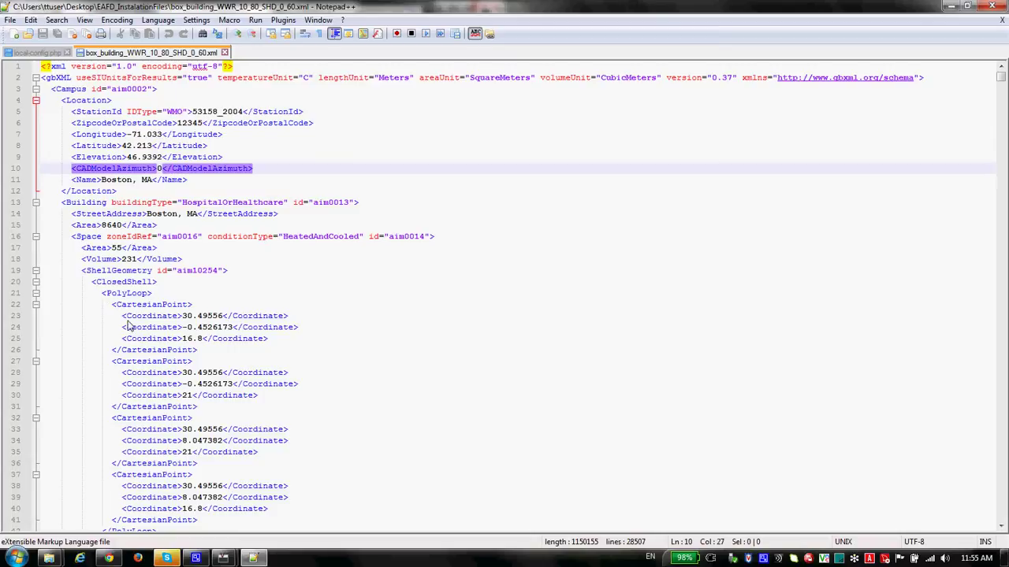
click(238, 316)
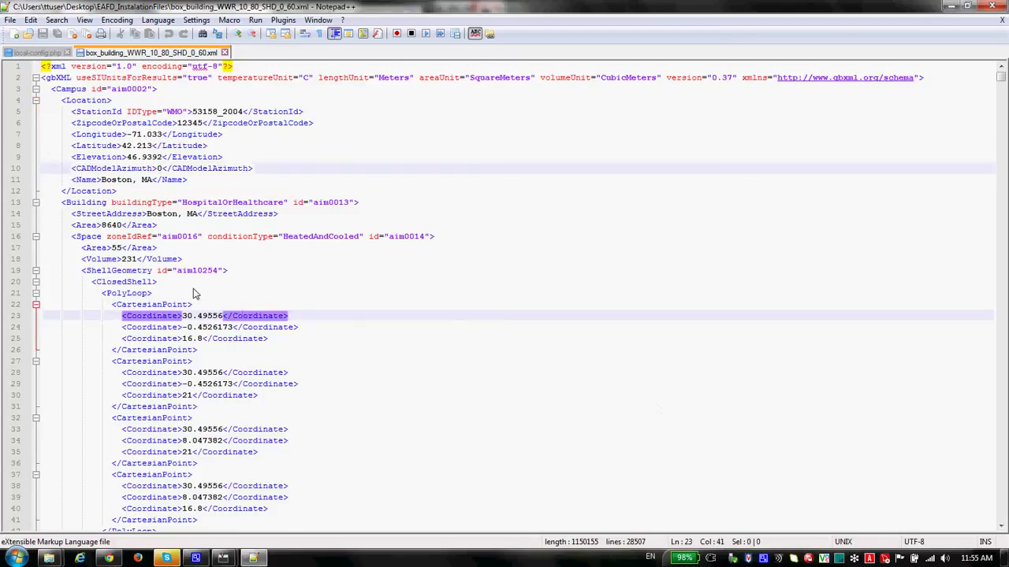
scroll(160, 272, down, 2)
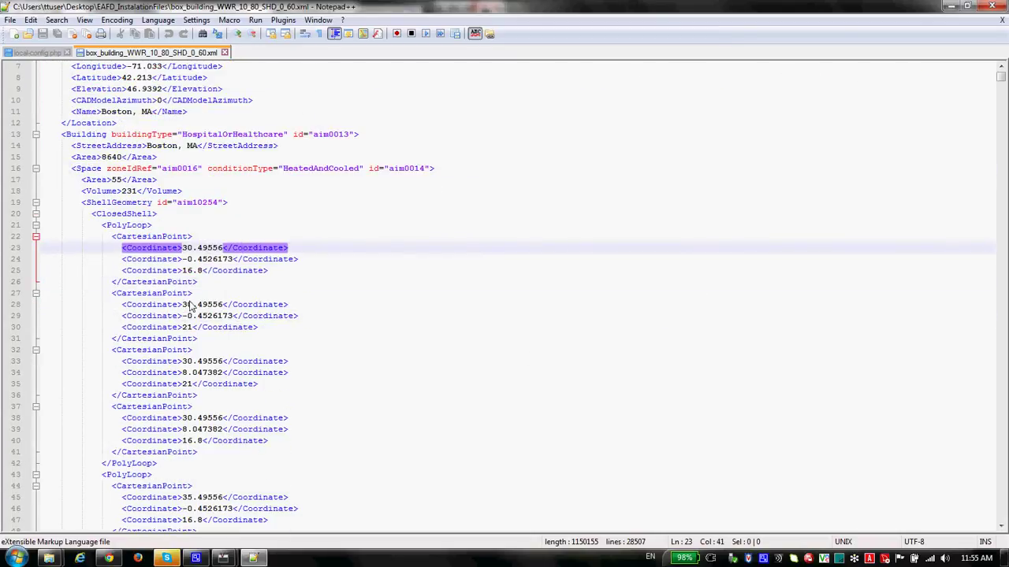
scroll(304, 329, down, 8)
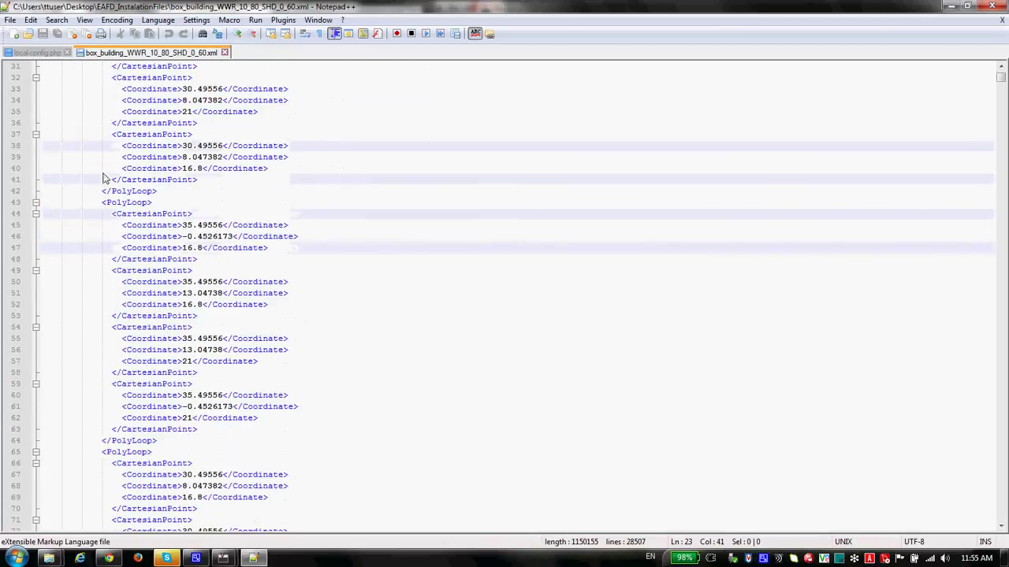
scroll(298, 323, up, 10)
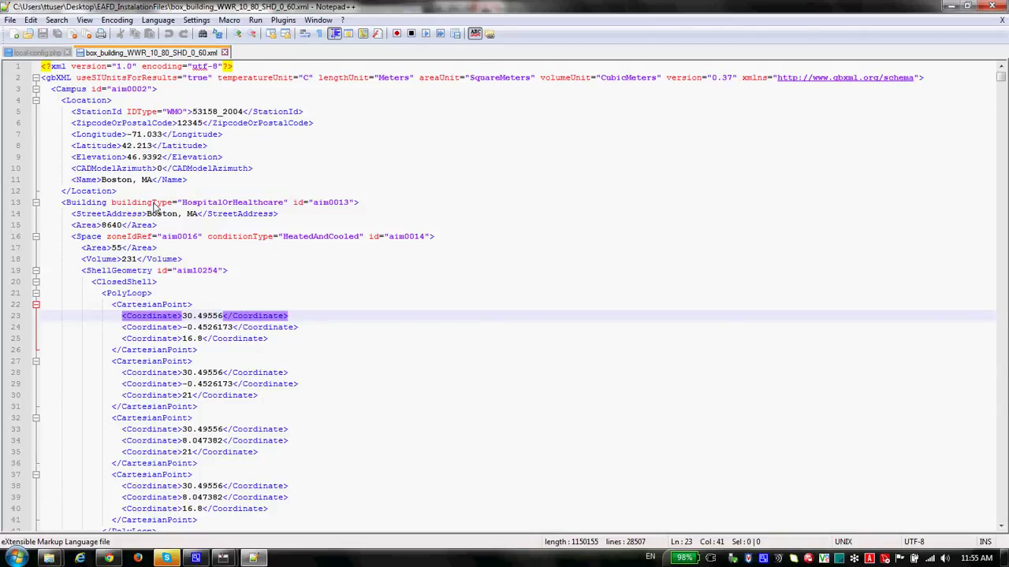
double_click(156, 206)
double_click(201, 204)
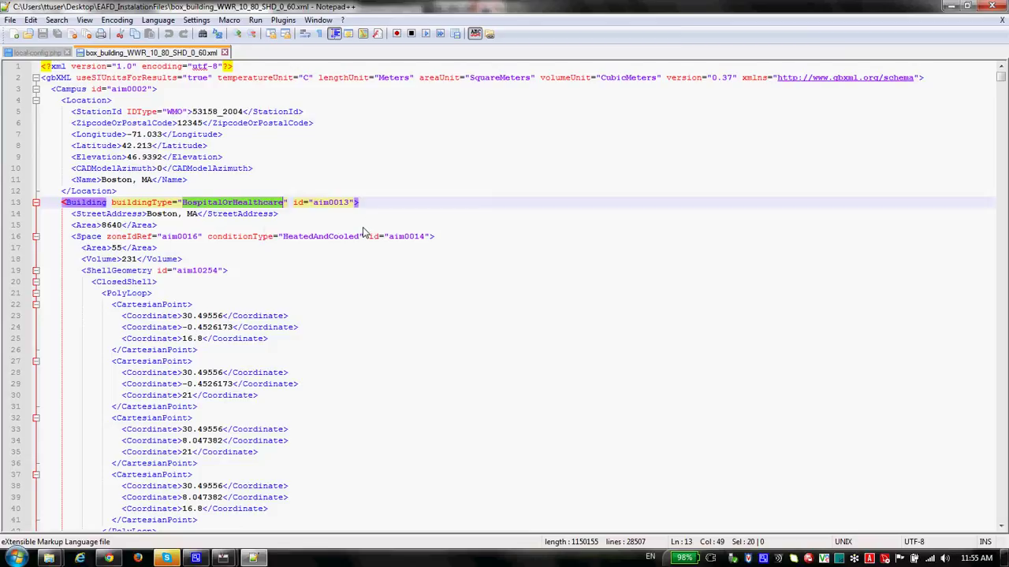
double_click(442, 80)
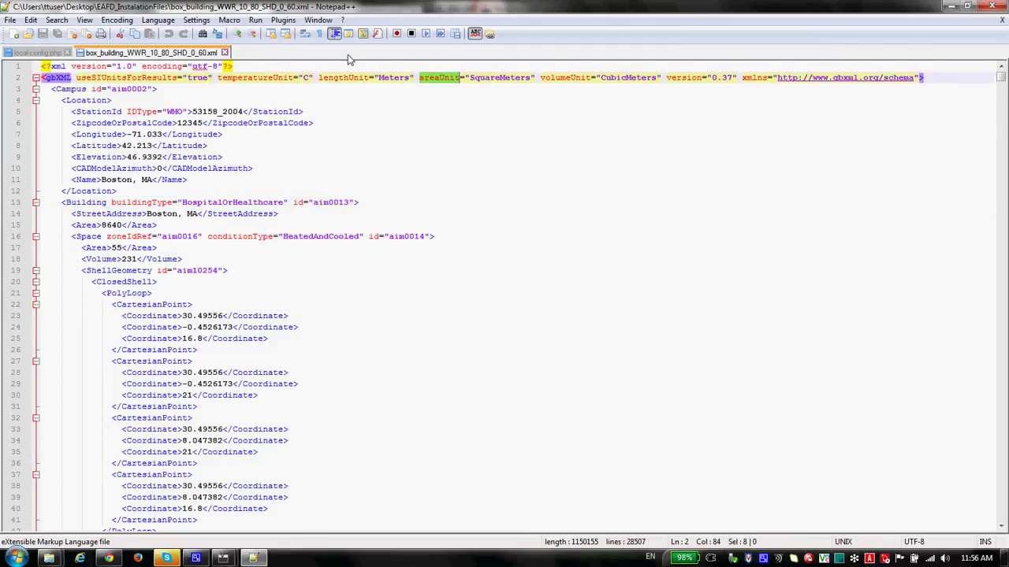
Step: Close the gbXML file and Notepad++, and minimize both Explorer folder windows
click(225, 52)
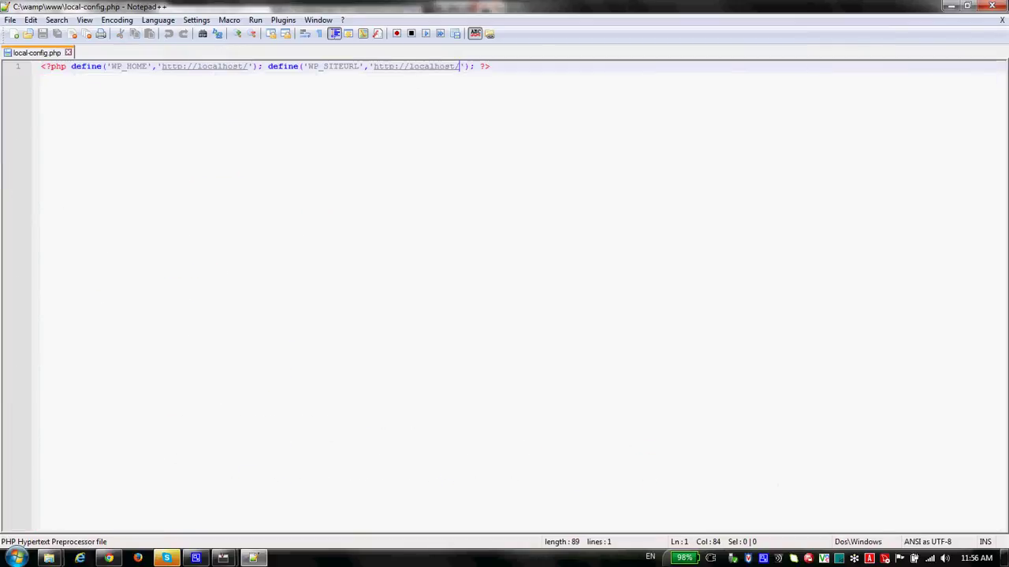
click(991, 6)
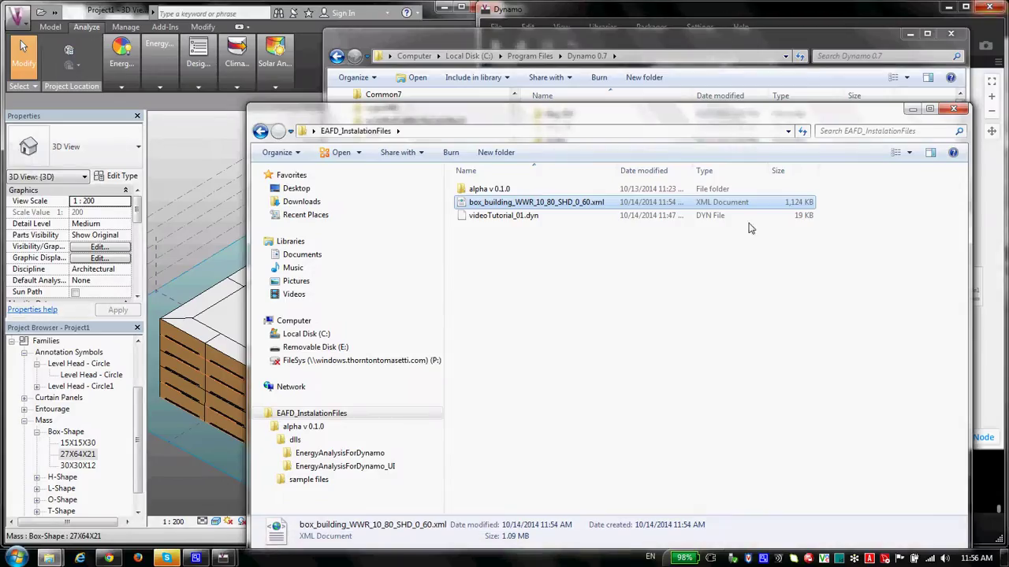
click(910, 110)
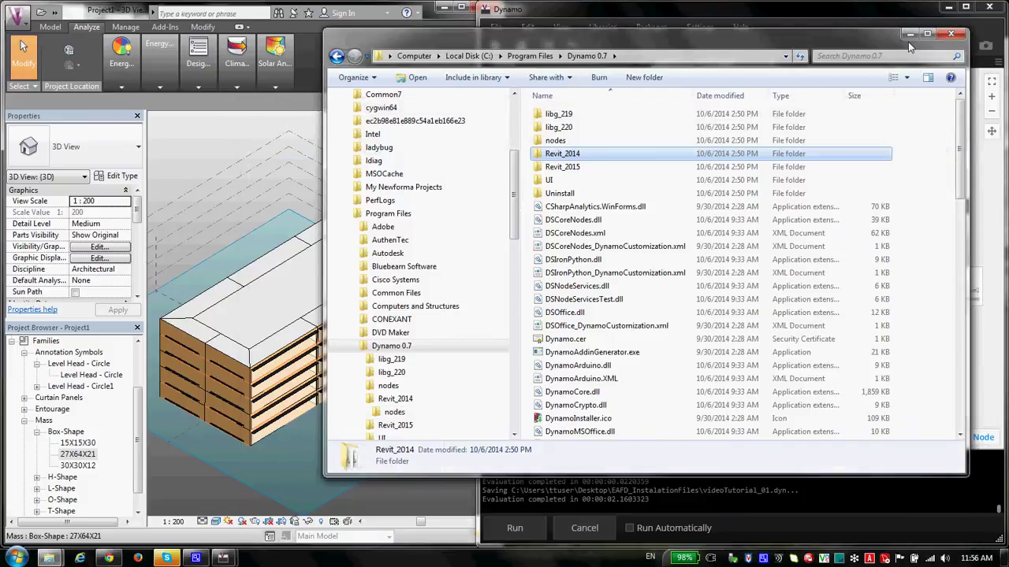
click(911, 35)
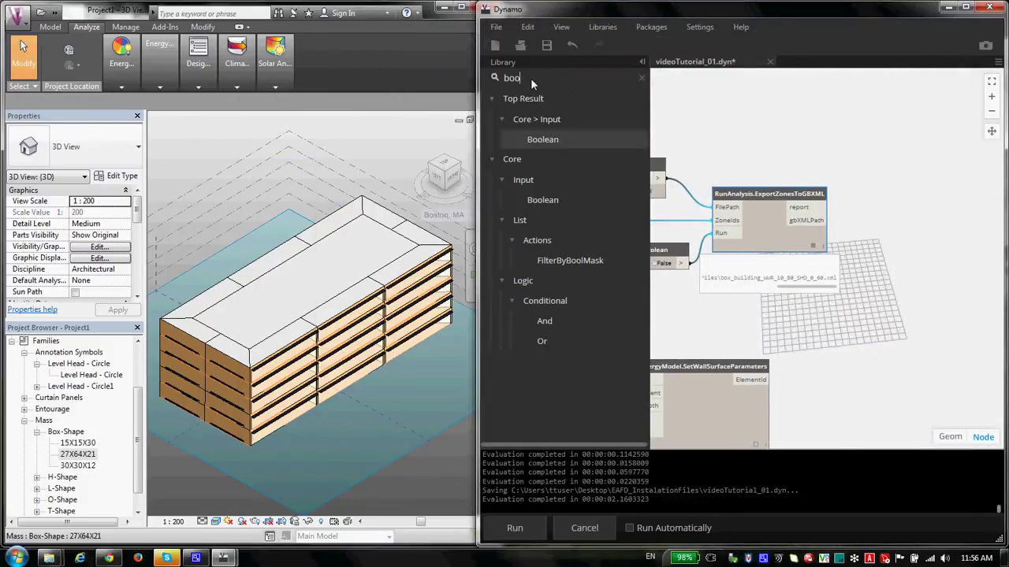
Step: Add a RunEnergyAnalysis node via 'runE' and wire ExportZonesToGBXML's gbXMLPath into it
drag(531, 78, 480, 72)
text(run)
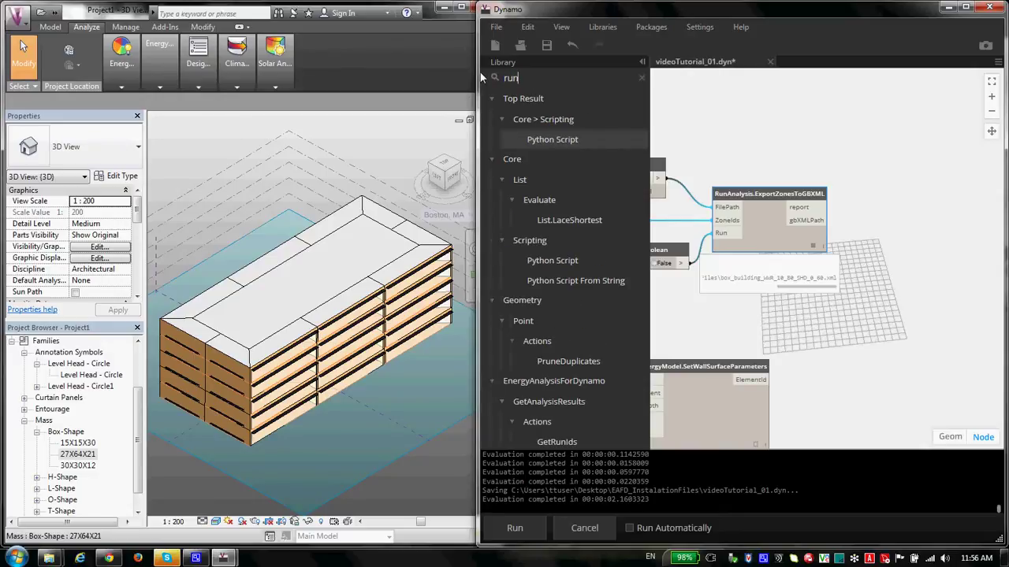
text(E)
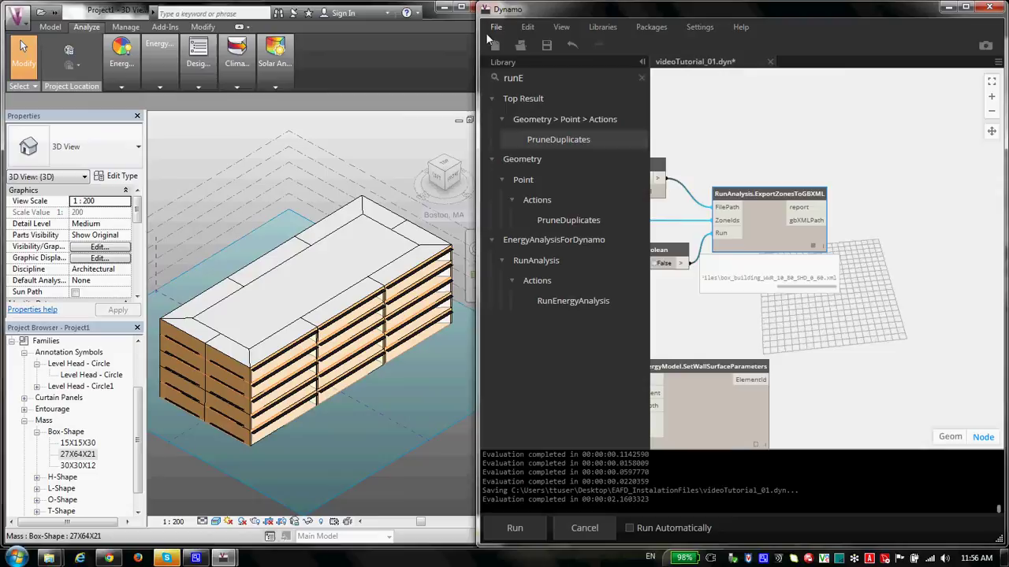
click(577, 305)
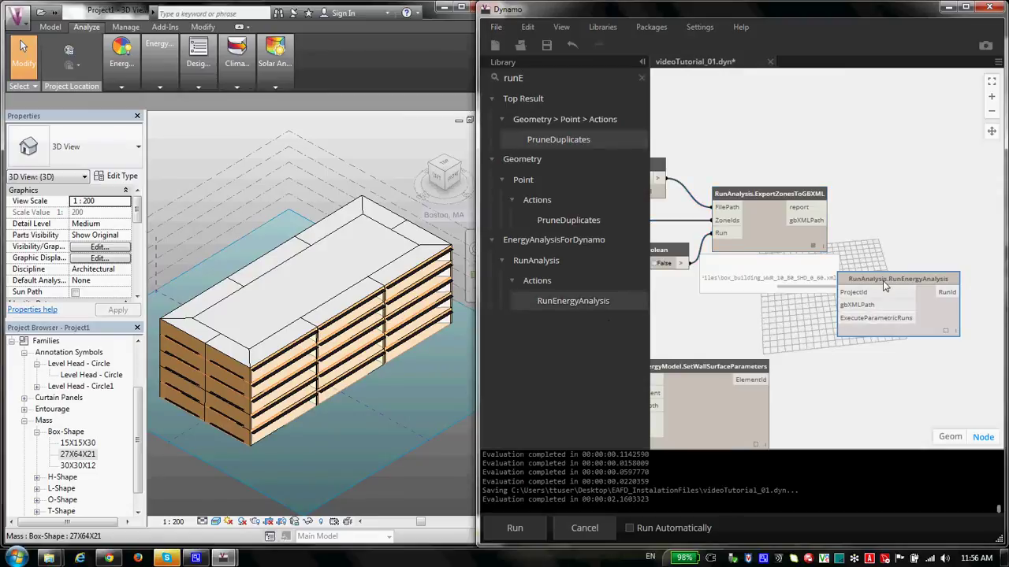
drag(883, 281, 843, 260)
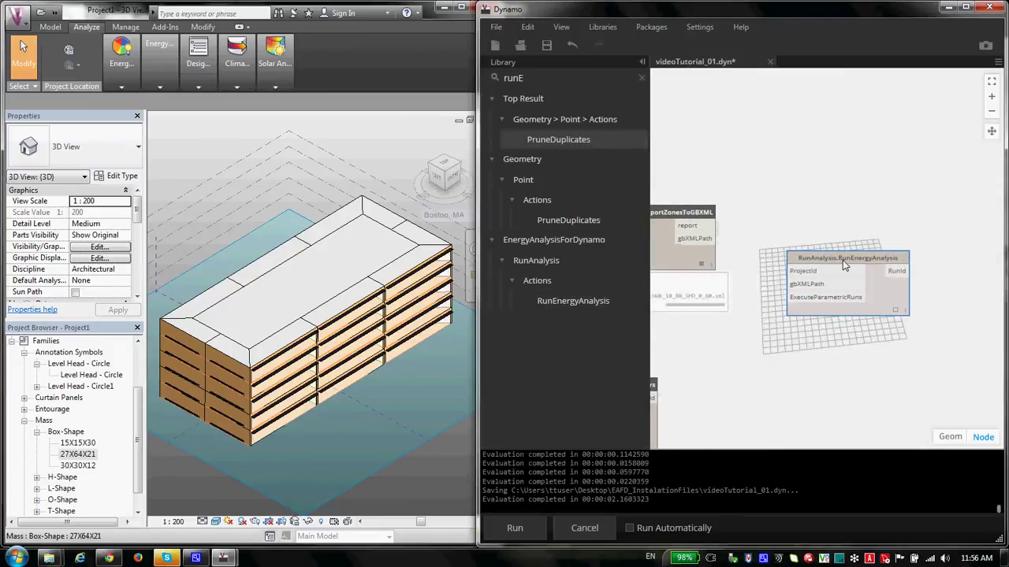
key(ctrl+z)
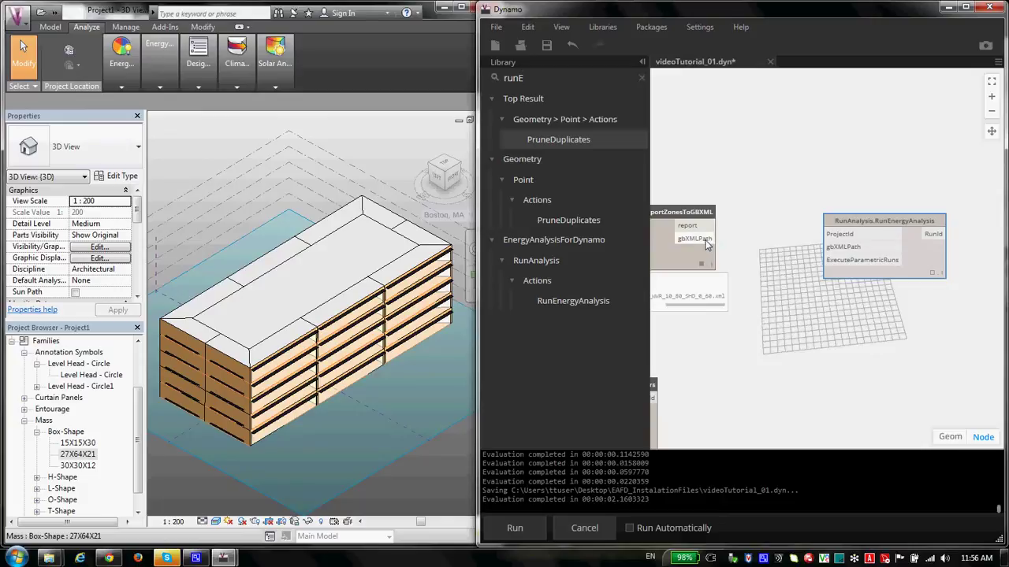
drag(707, 245, 903, 214)
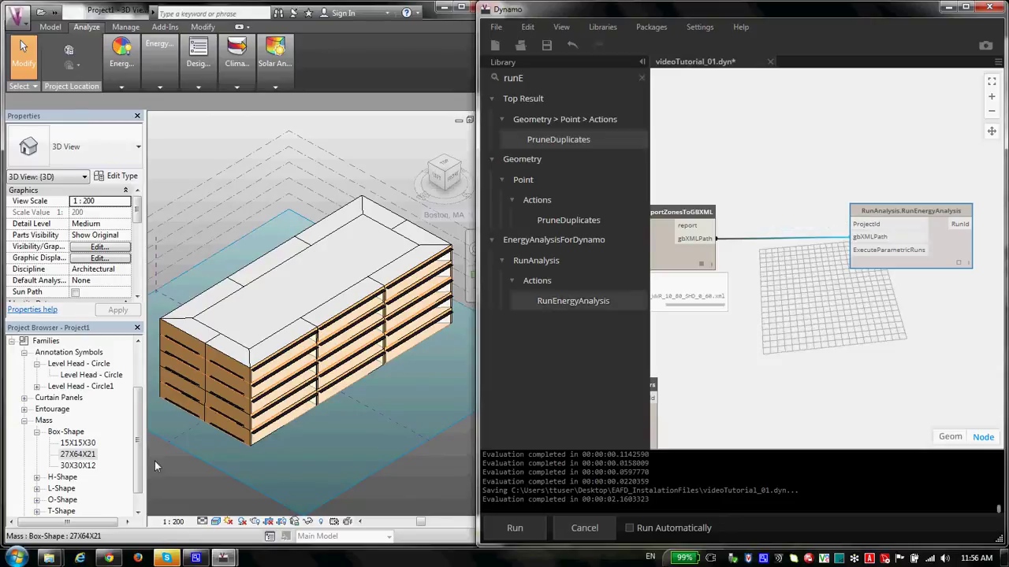
Step: Sign in to Green Building Studio in Chrome with the Autodesk ID and password
click(108, 558)
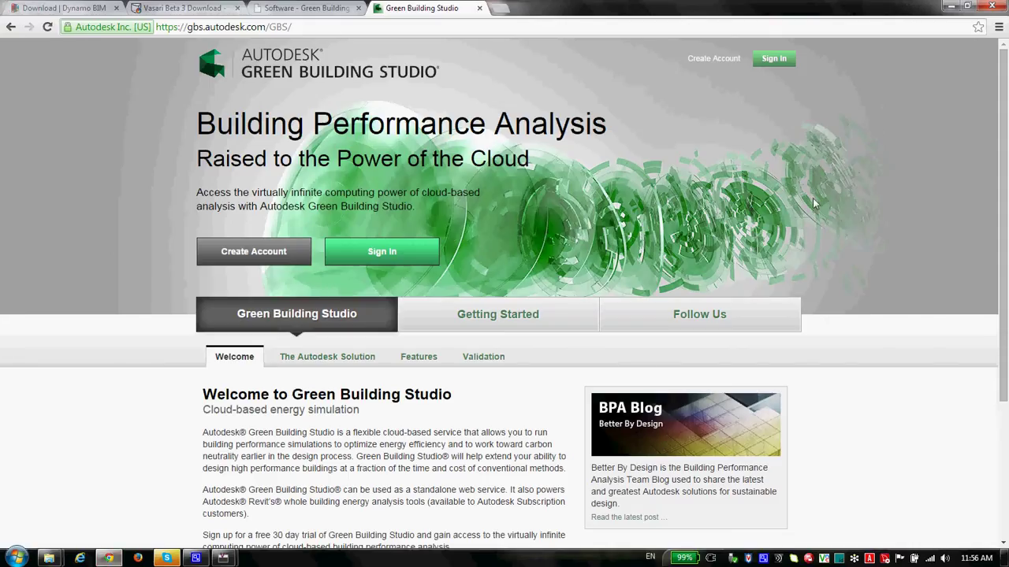
click(774, 60)
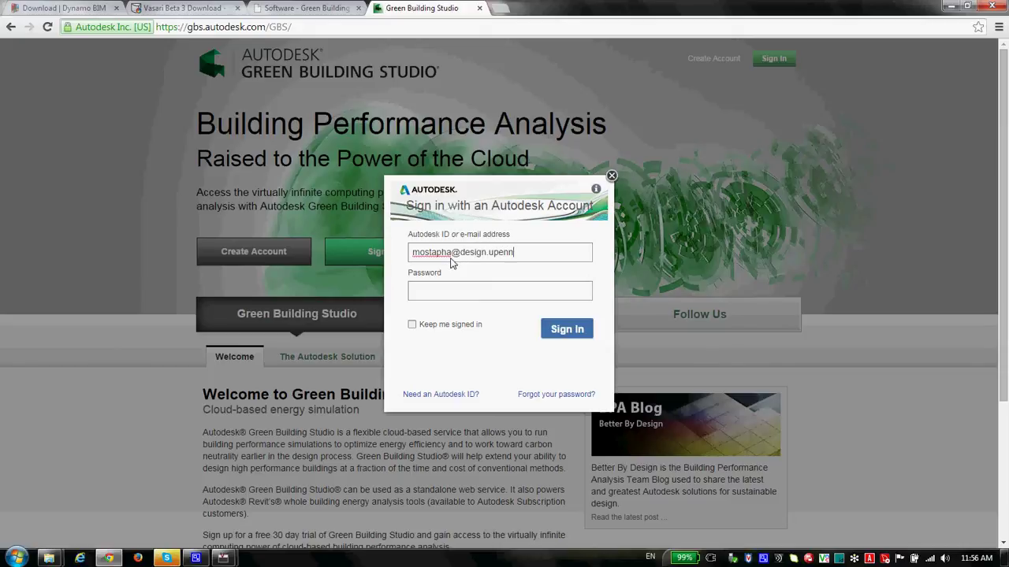
text(.)
key(Tab)
key(Return)
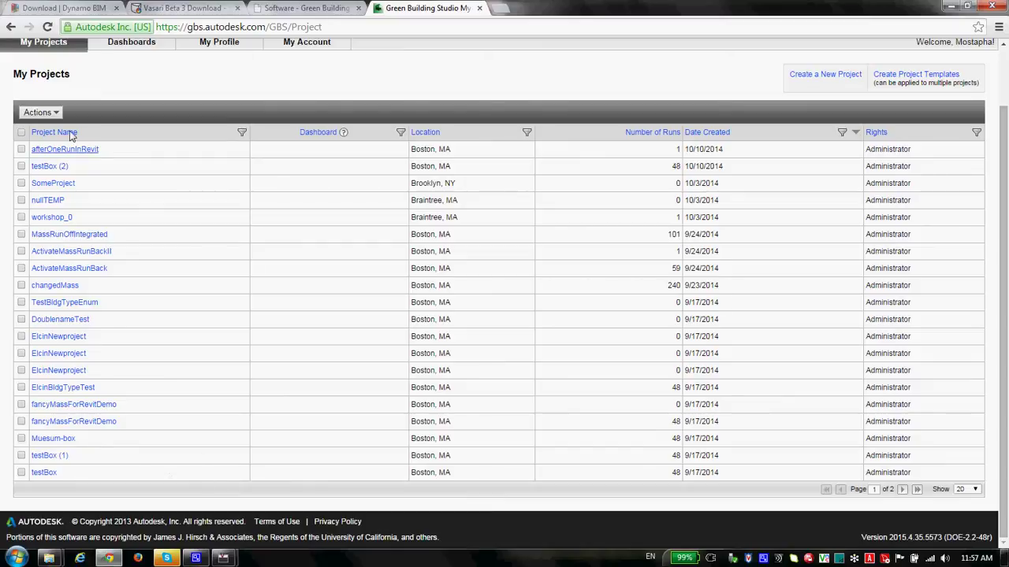
scroll(635, 415, up, 1)
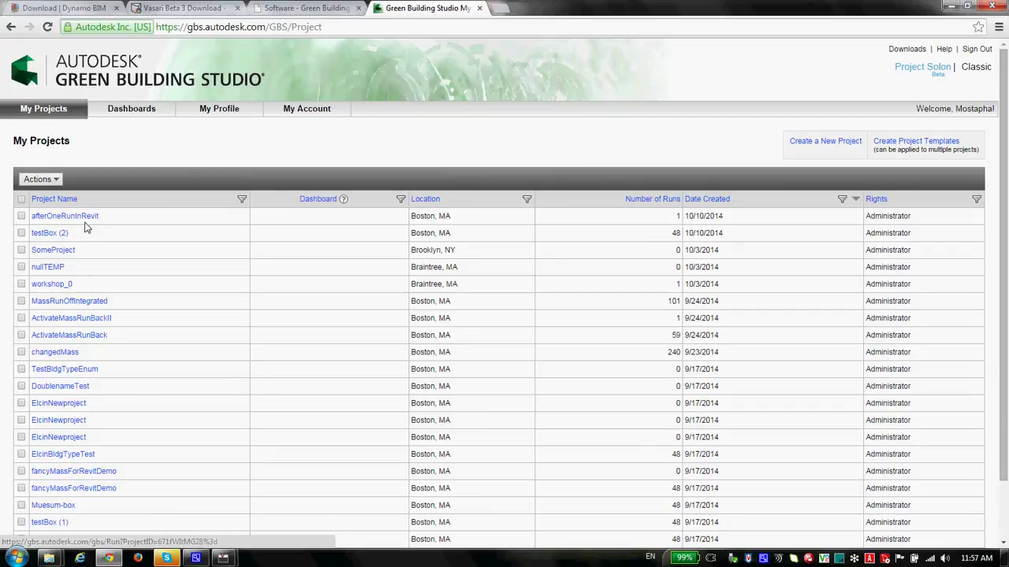
click(83, 218)
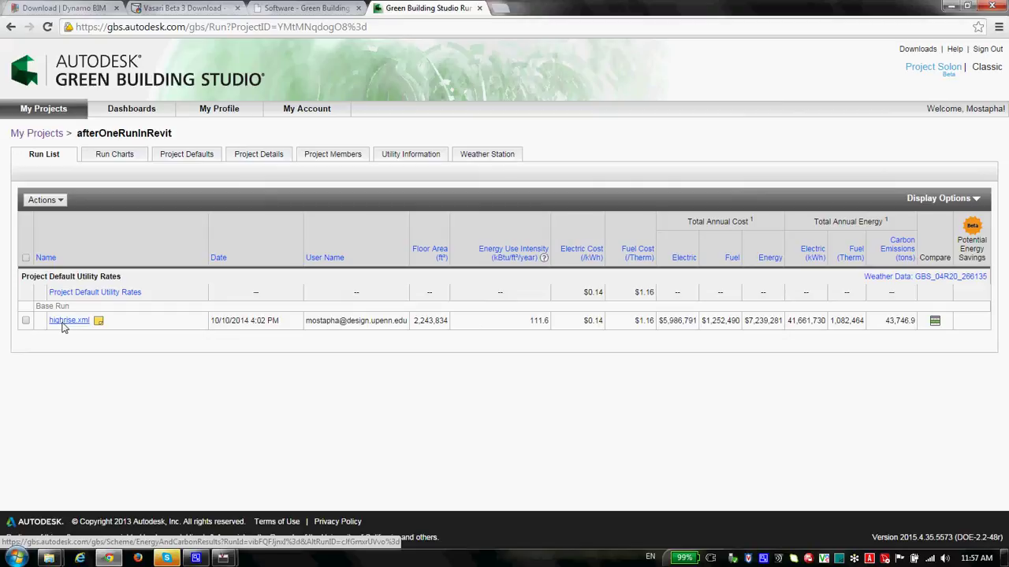
key(alt+Left)
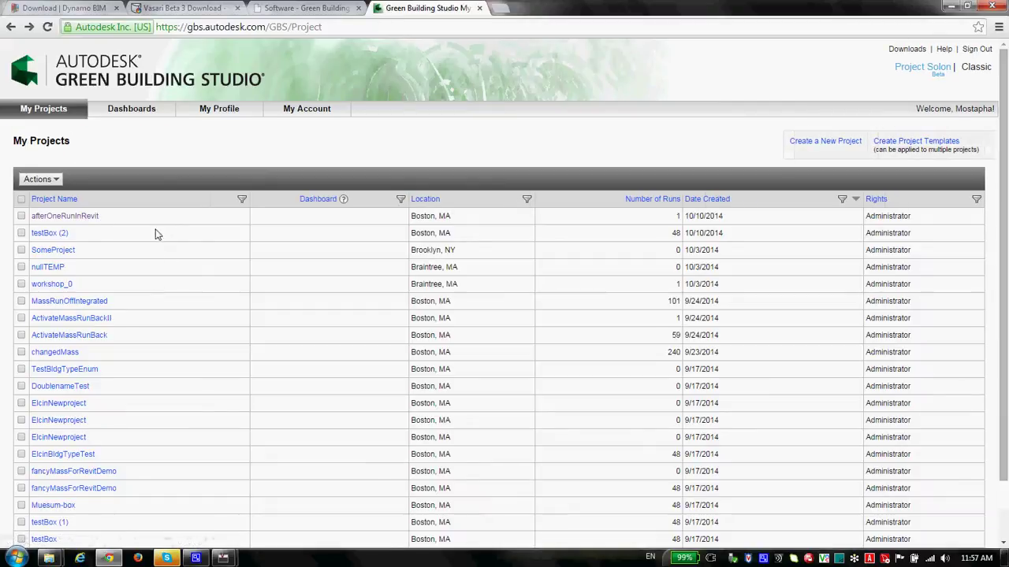
scroll(156, 267, down, 1)
scroll(57, 308, up, 1)
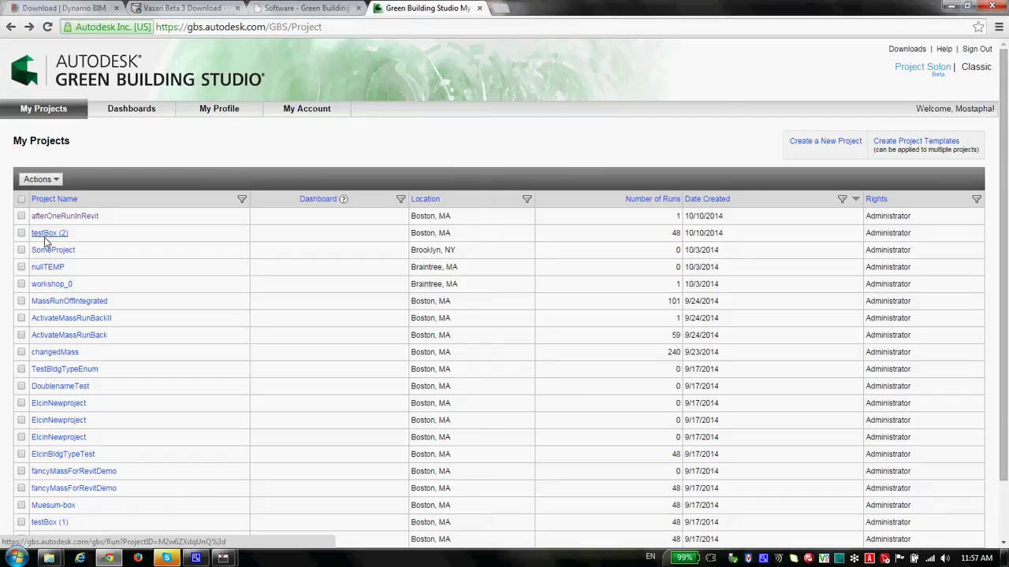
Step: Add a CreateNewProject node via 'createN' and place it above ExportZonesToGBXML
key(alt+Tab)
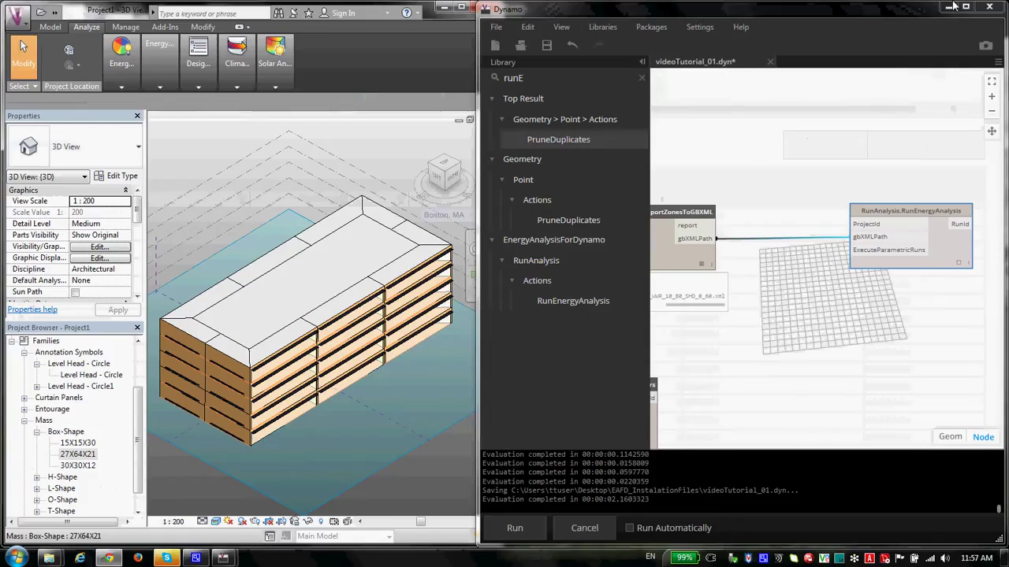
scroll(874, 220, up, 3)
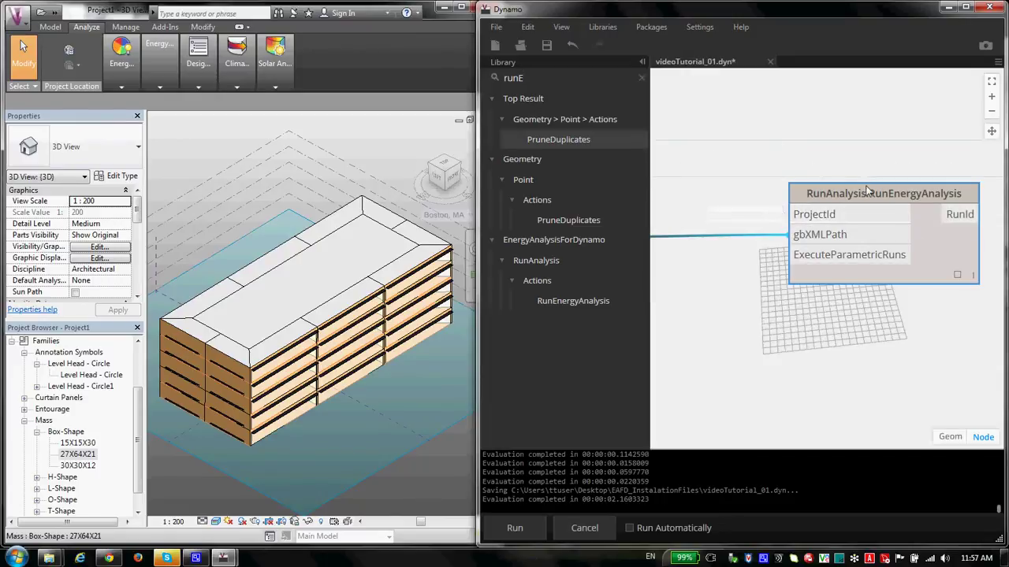
scroll(836, 197, down, 2)
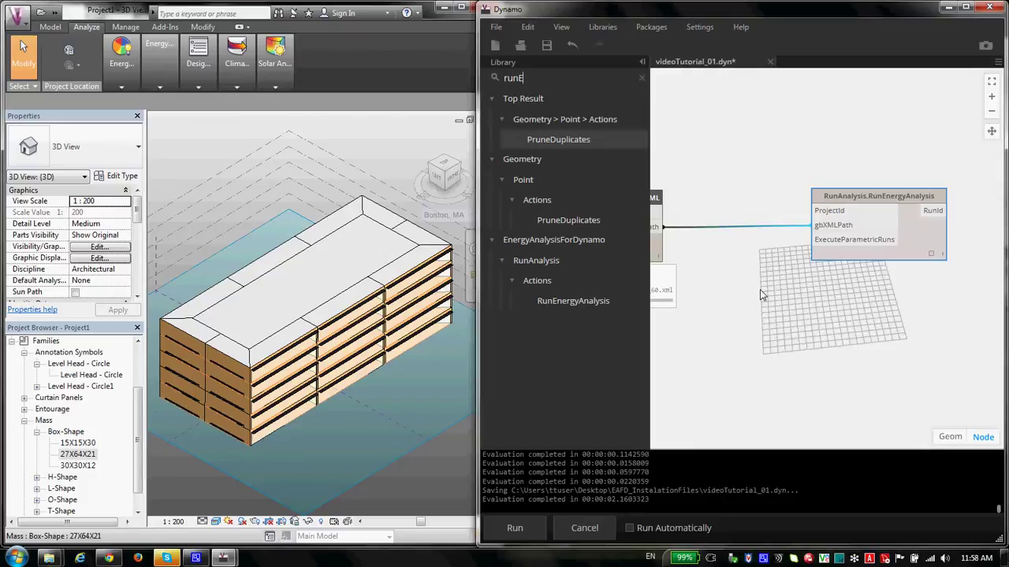
key(BackSpace)
key(BackSpace)
key(BackSpace)
key(BackSpace)
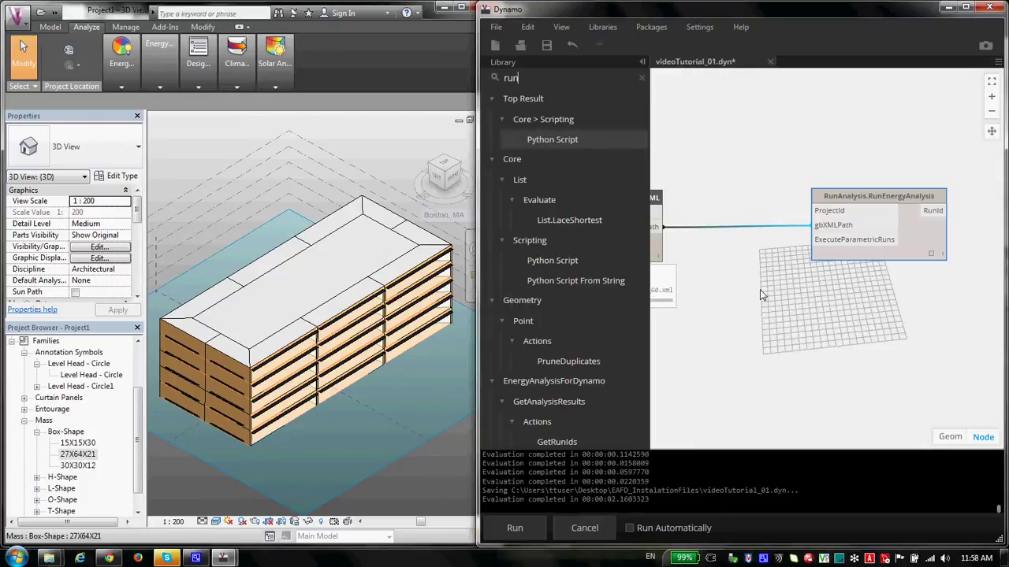
text(crea)
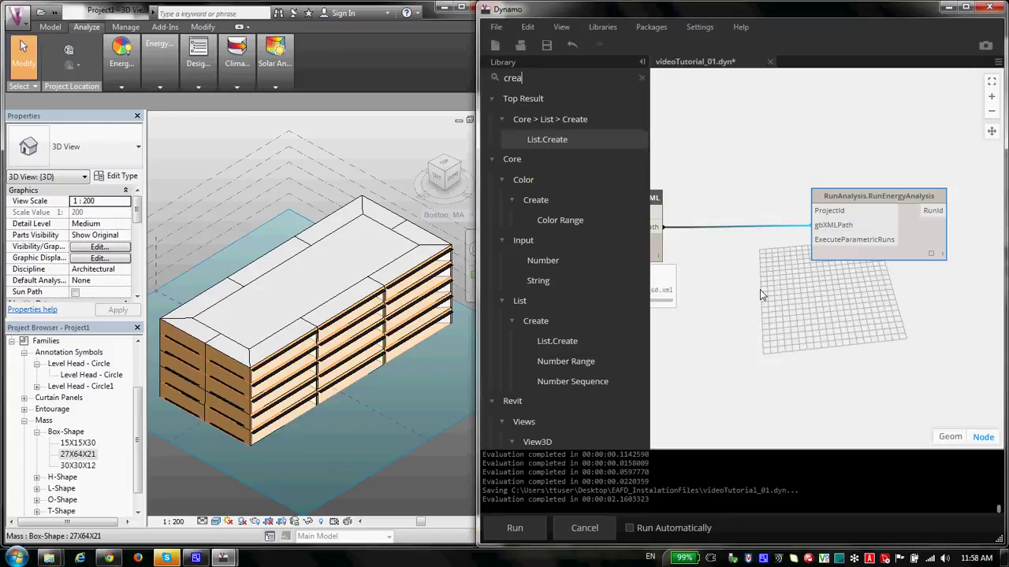
text(teNew)
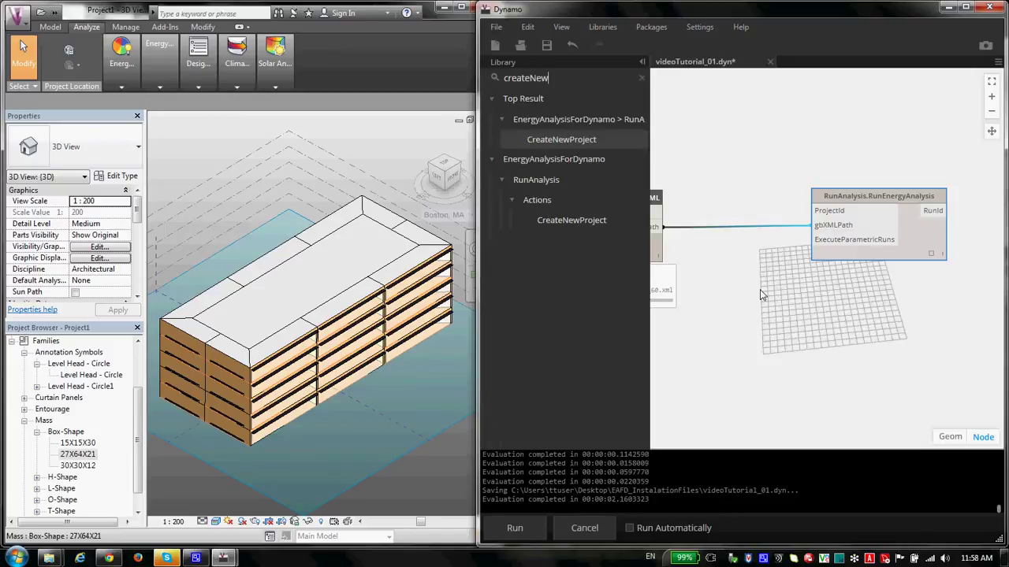
click(575, 219)
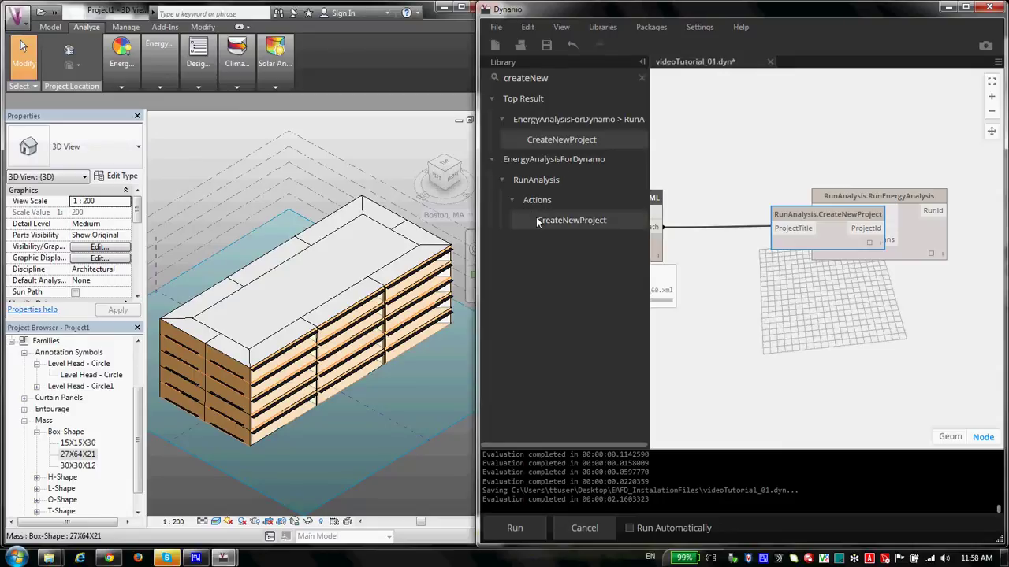
drag(828, 214, 779, 125)
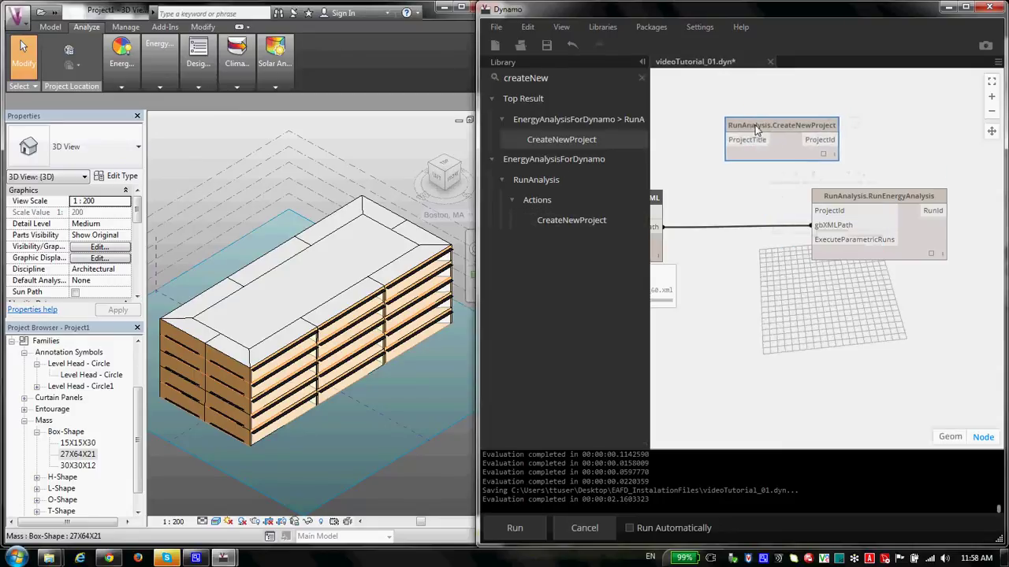
drag(887, 153, 822, 137)
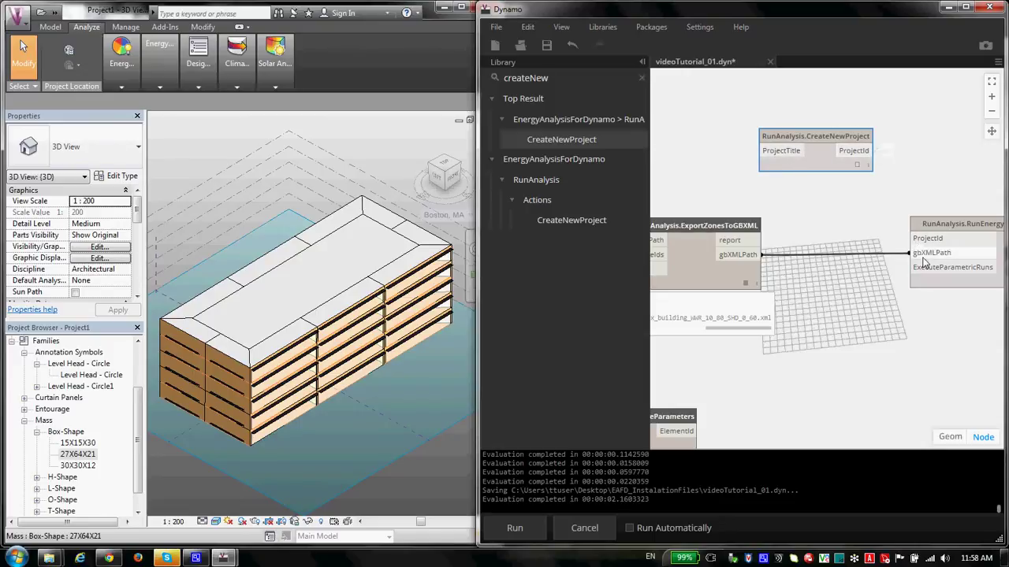
Step: Remove the gbXMLPath wire feeding RunEnergyAnalysis
drag(911, 253, 829, 373)
click(829, 373)
drag(753, 221, 795, 240)
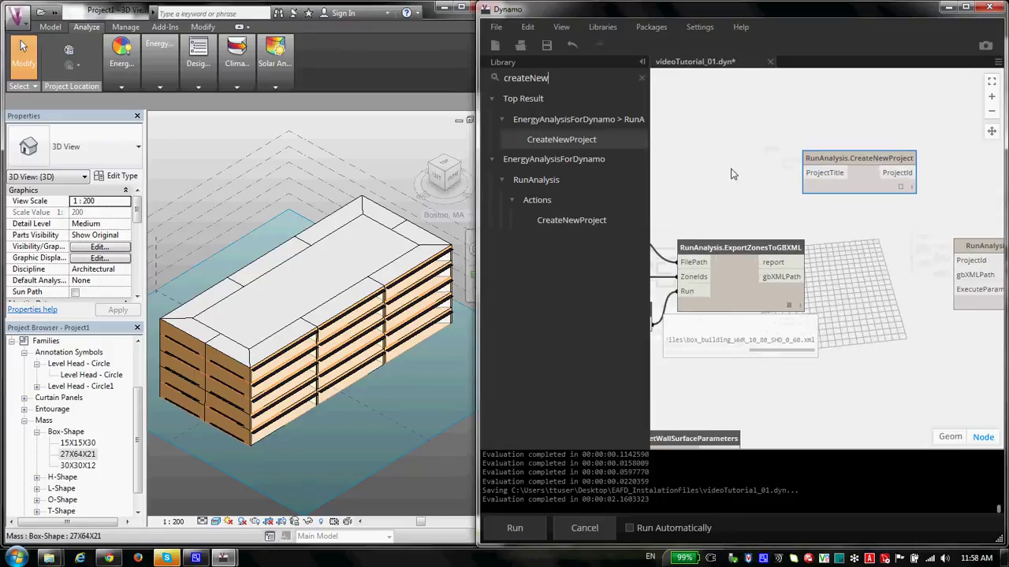
Step: Create a Code Block containing "TutorialVideos"; and connect it to CreateNewProject's ProjectTitle
double_click(711, 166)
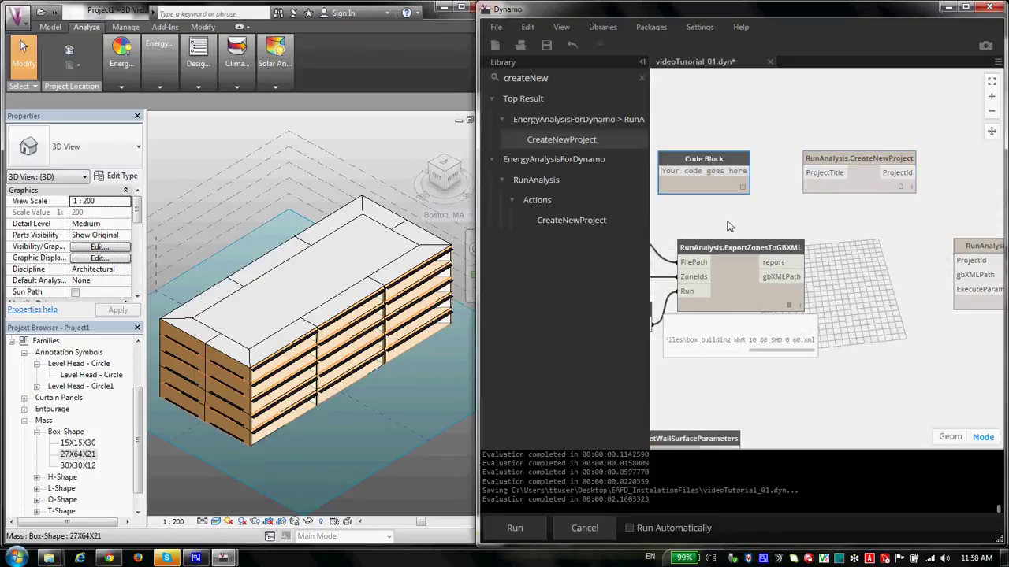
text("myTest)
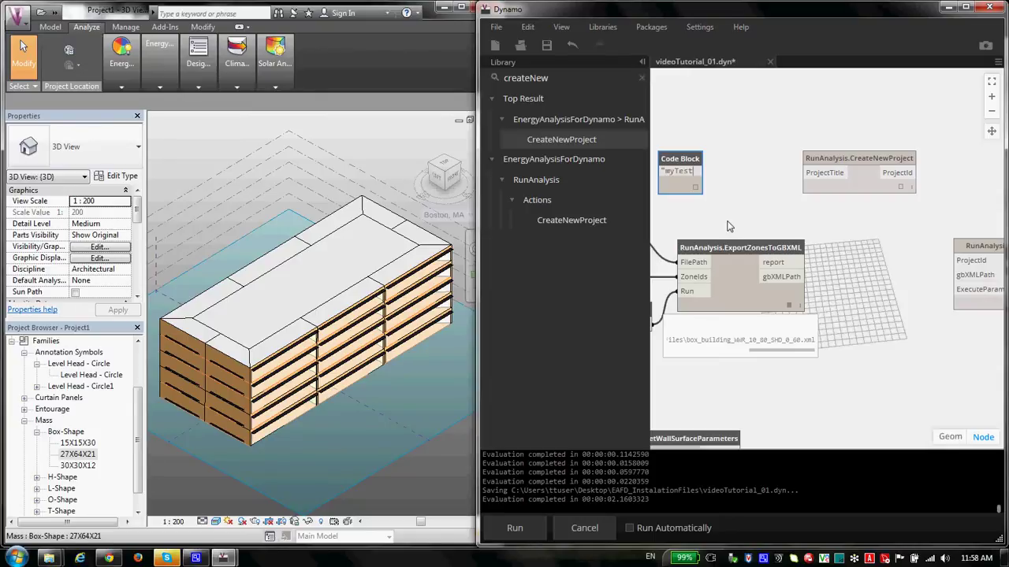
key(BackSpace)
key(BackSpace)
key(BackSpace)
key(BackSpace)
text(Tutorial)
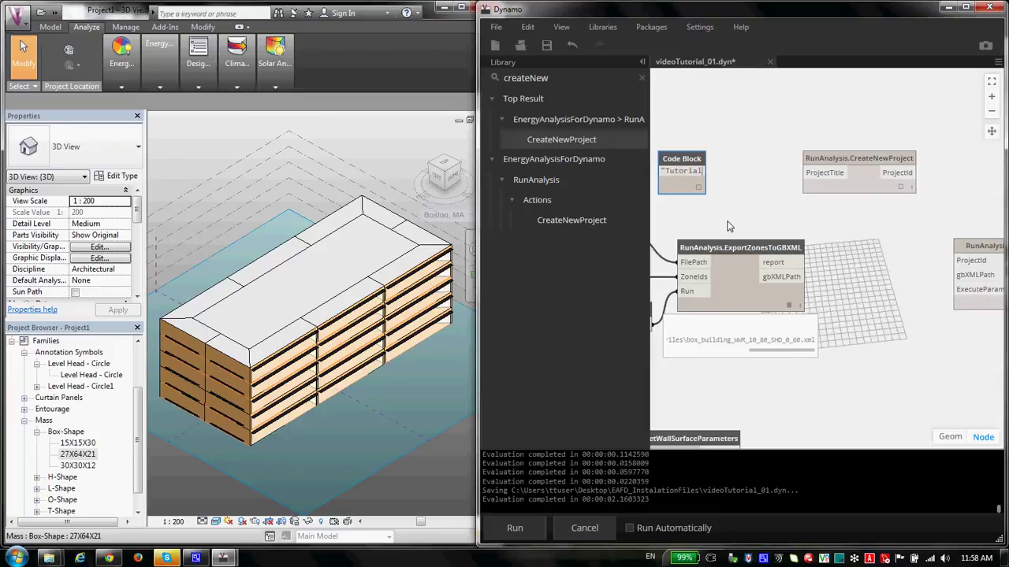
text(Videos)
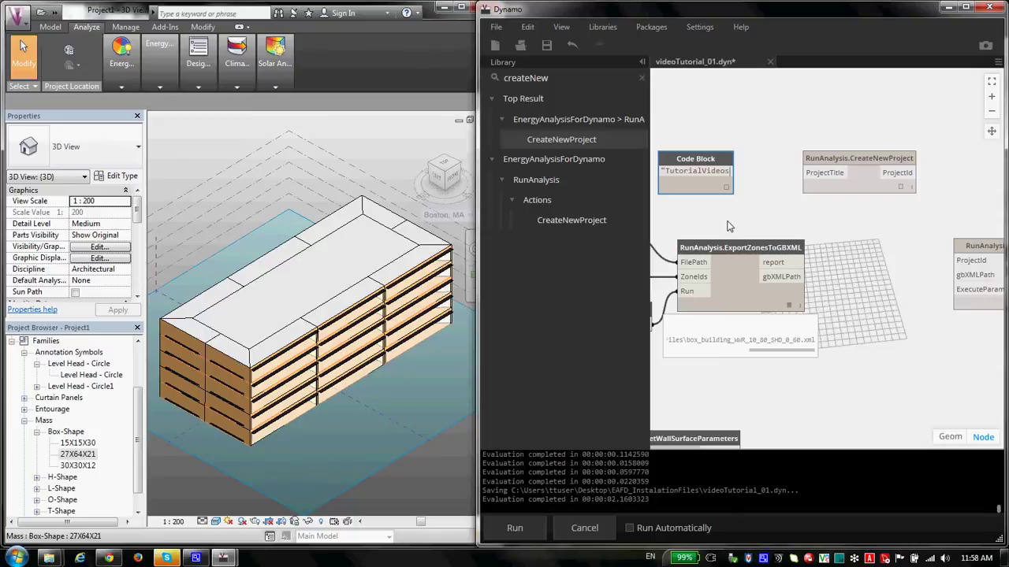
text(";)
click(730, 226)
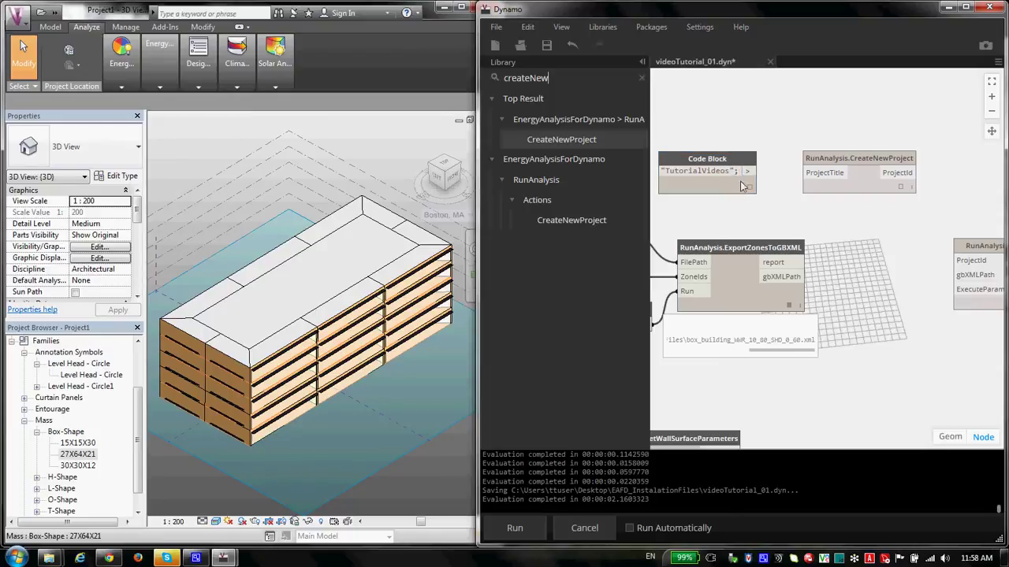
drag(748, 171, 889, 164)
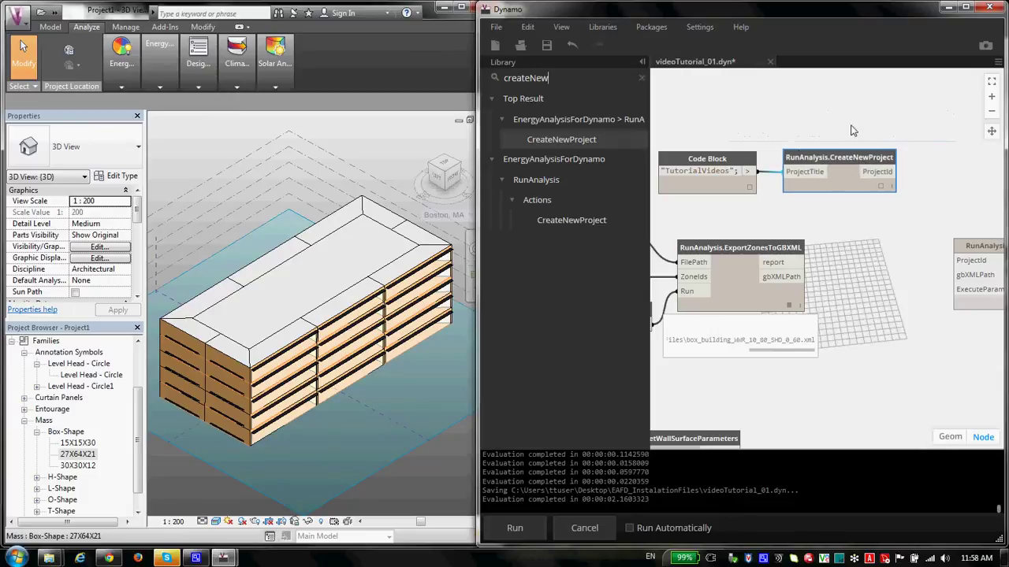
Step: Run the graph, sign in with the Autodesk e-mail and password, and check project ID 244675
click(516, 528)
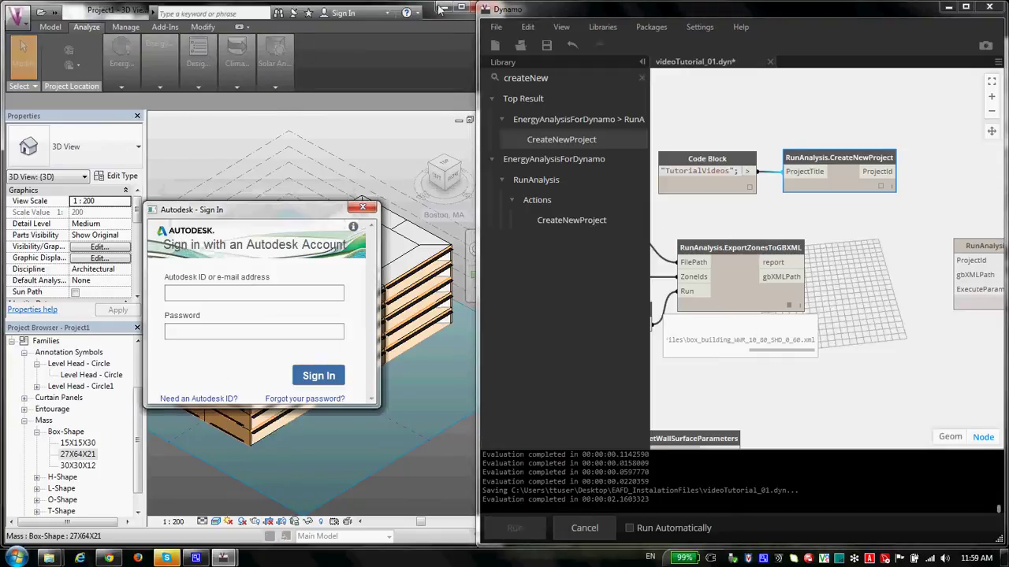
drag(270, 214, 299, 212)
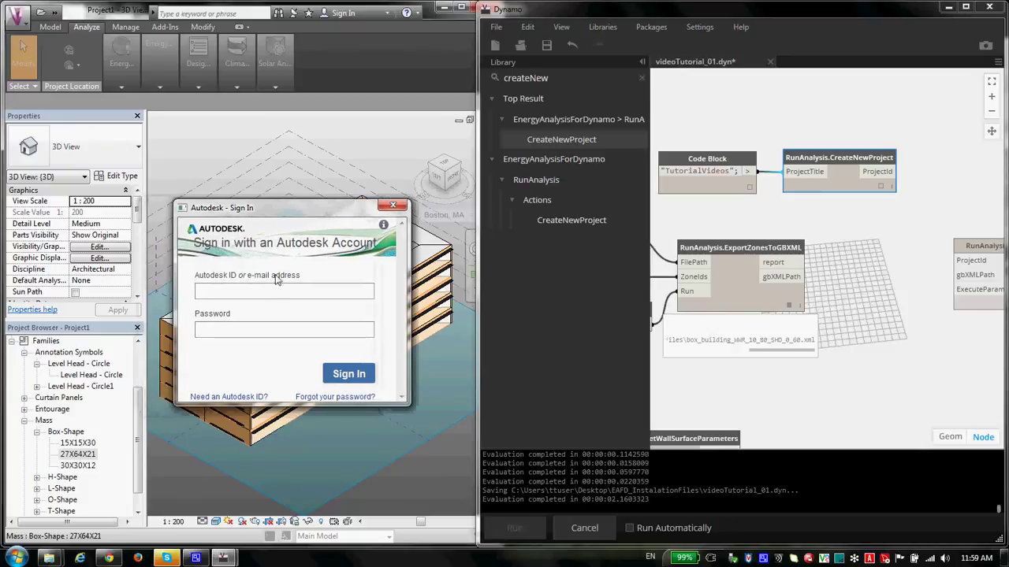
click(274, 289)
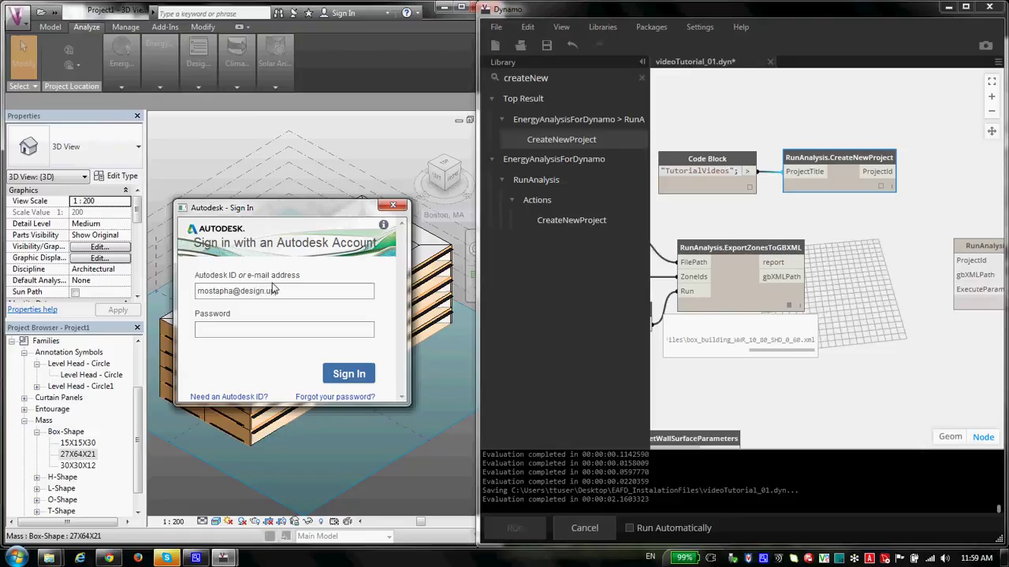
drag(277, 338, 147, 338)
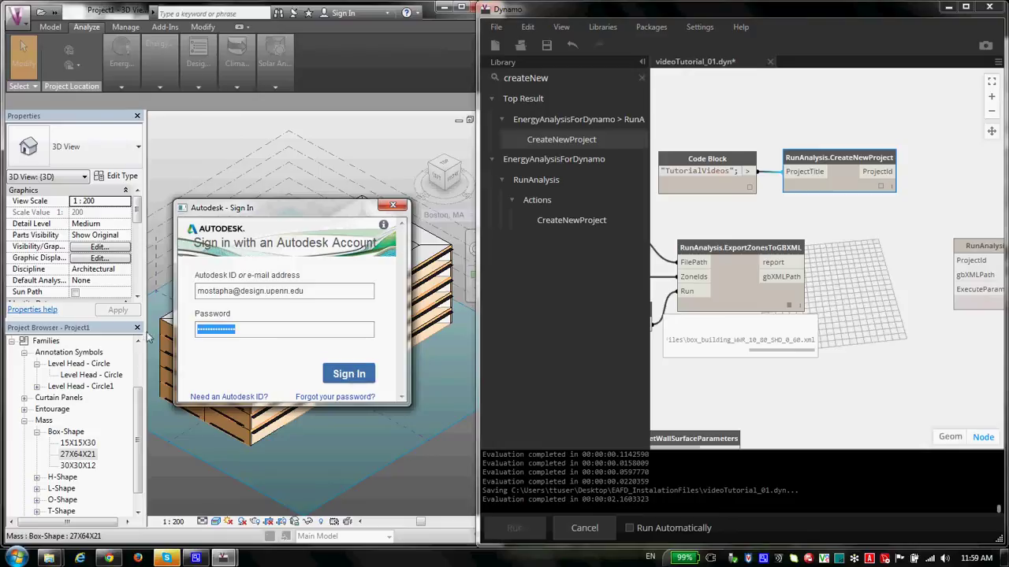
text(***)
click(339, 377)
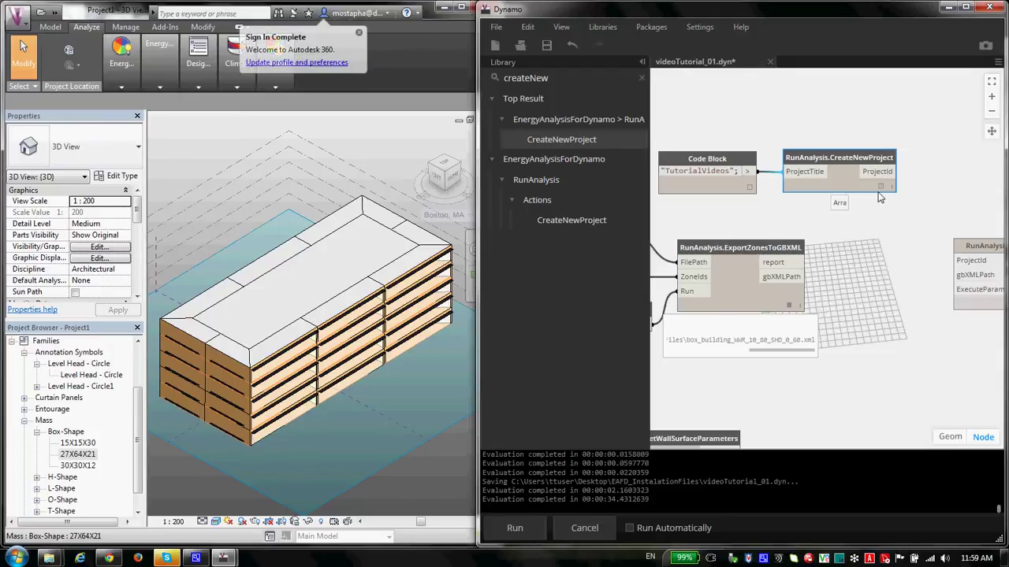
mouse_move(883, 193)
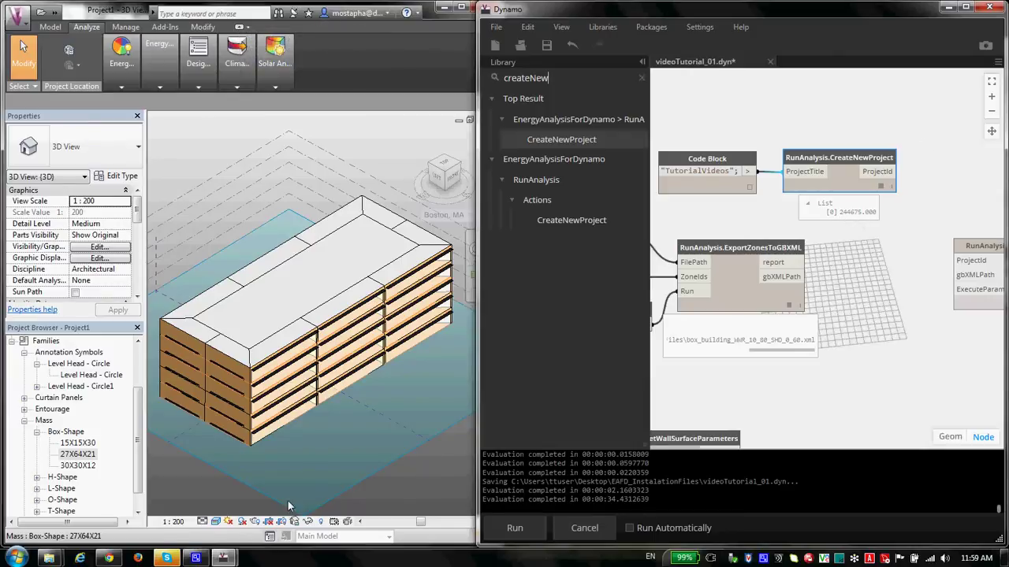
Step: Reload the GBS project list to confirm TutorialVideos, then return to the Dynamo canvas
click(115, 558)
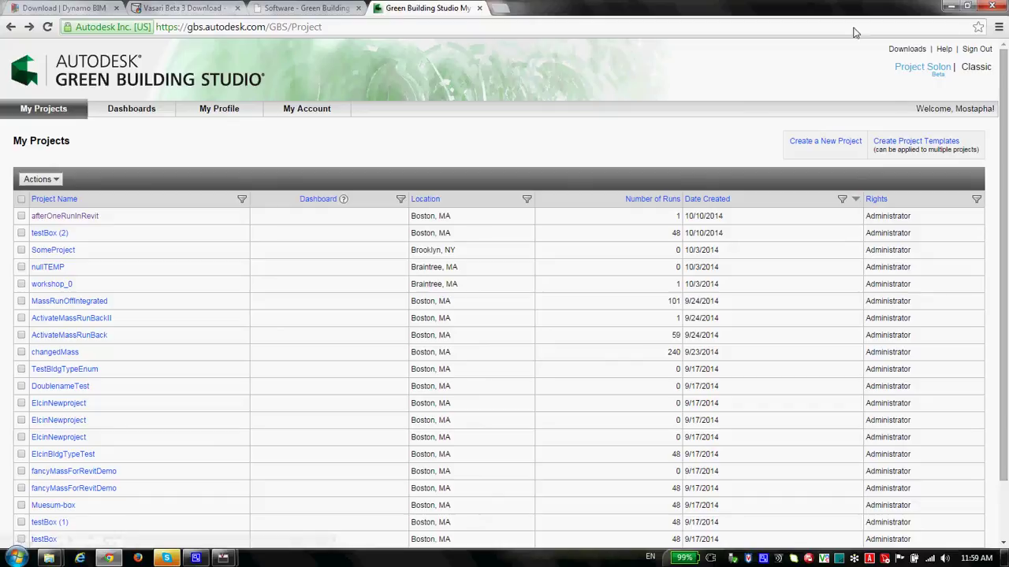
click(50, 28)
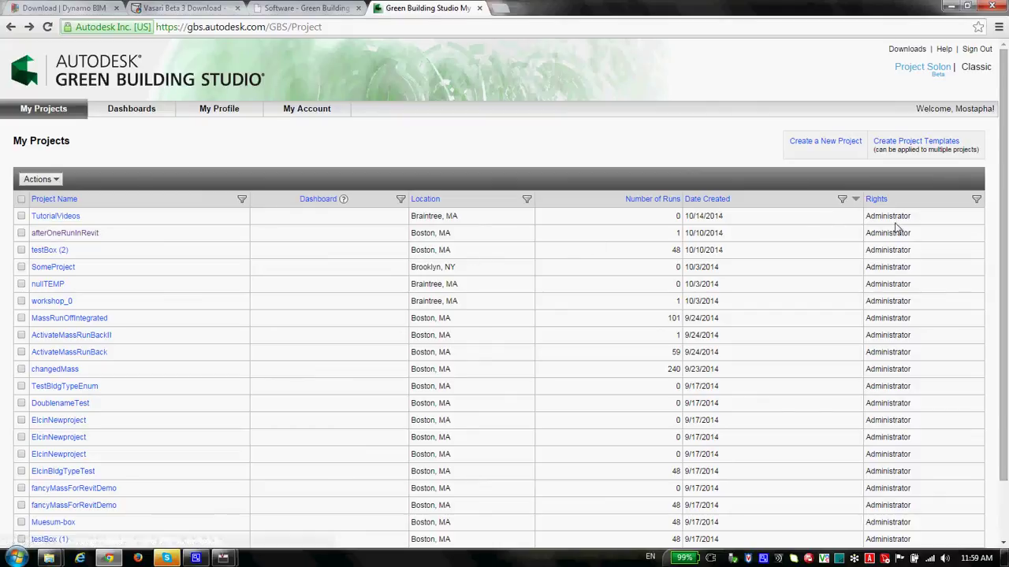
click(946, 6)
drag(933, 208, 820, 211)
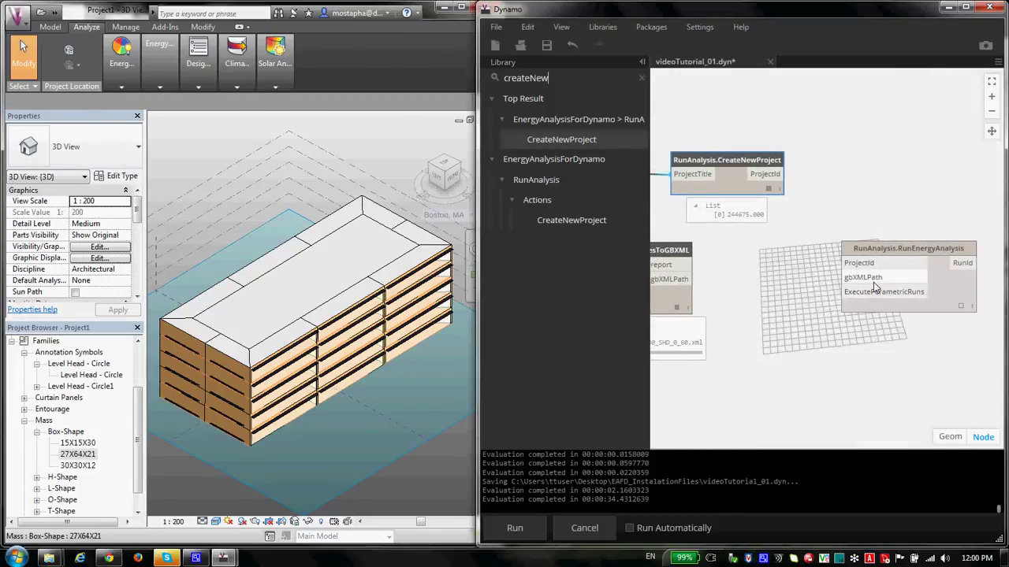
Step: Add a Code Block holding project ID 244675; near RunEnergyAnalysis
drag(898, 249, 924, 220)
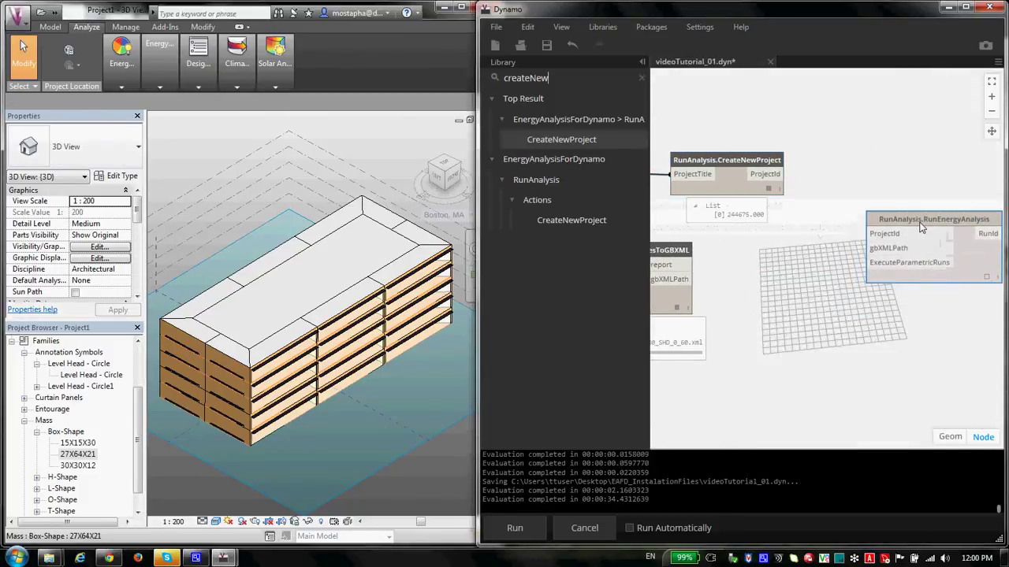
drag(808, 256, 857, 271)
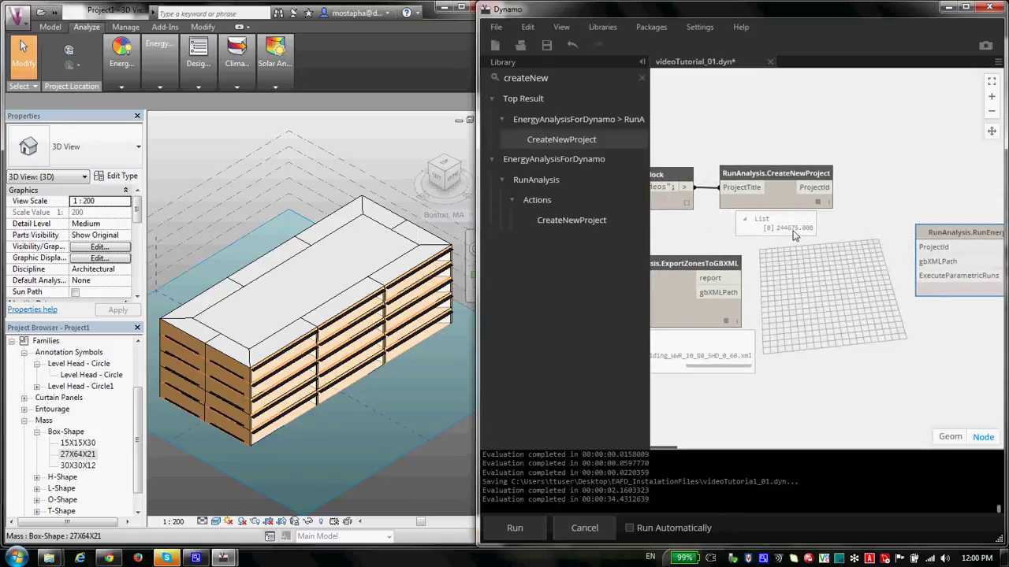
double_click(806, 257)
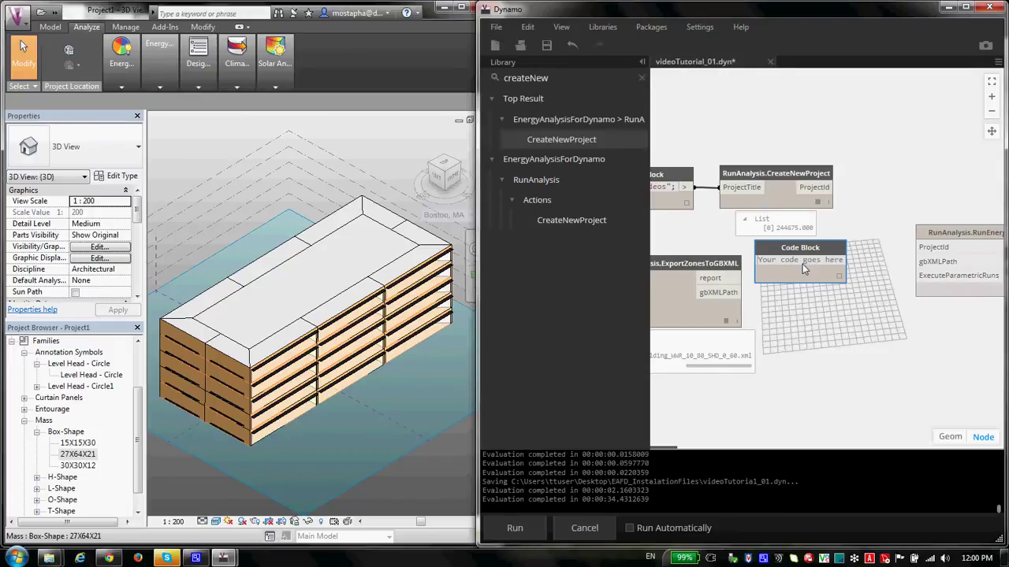
text(2)
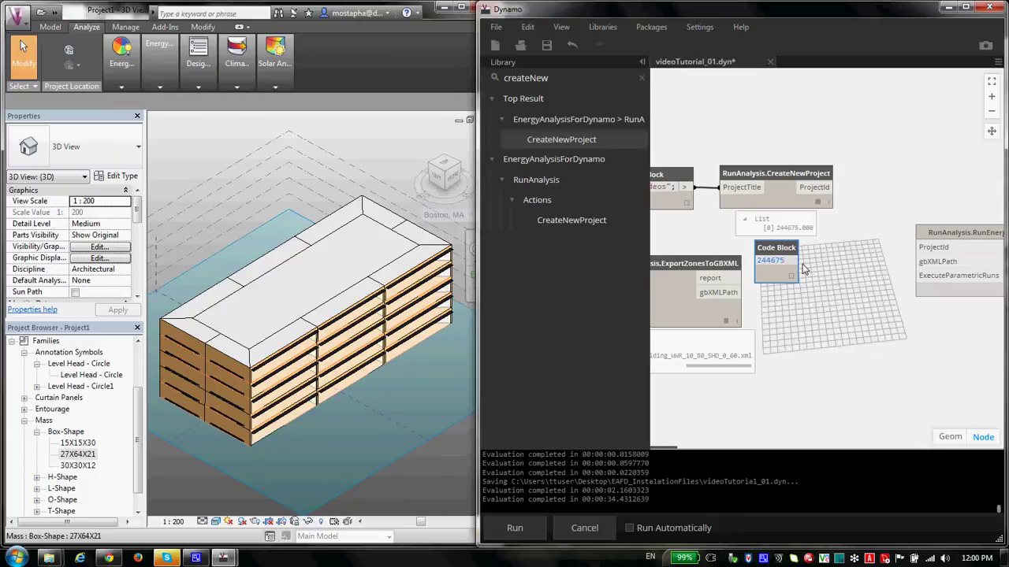
text(44675;)
drag(800, 275, 862, 273)
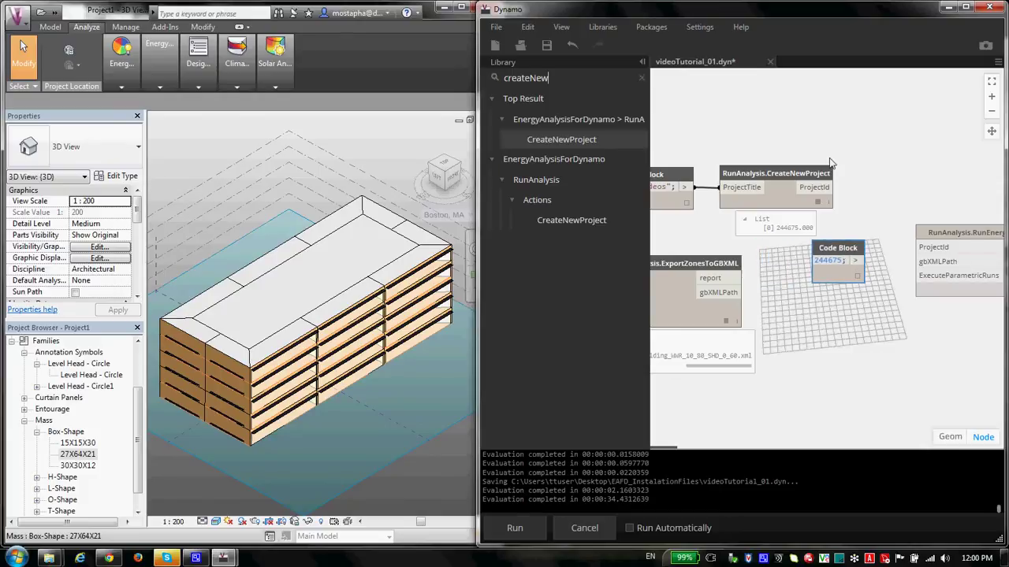
Step: Delete the TutorialVideos Code Block and CreateNewProject, placing the ID block beside RunEnergyAnalysis
click(704, 219)
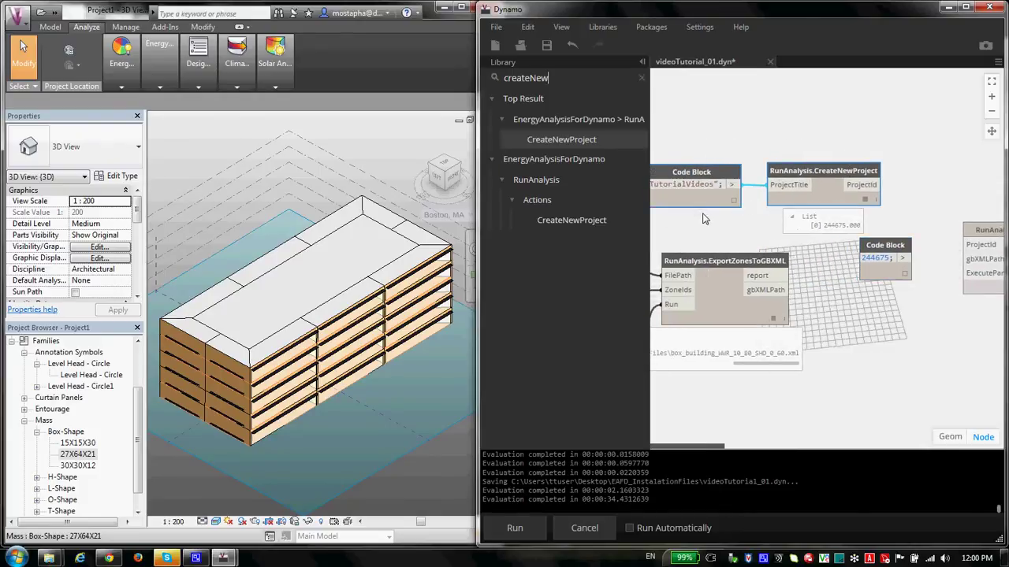
key(Delete)
drag(885, 260, 856, 207)
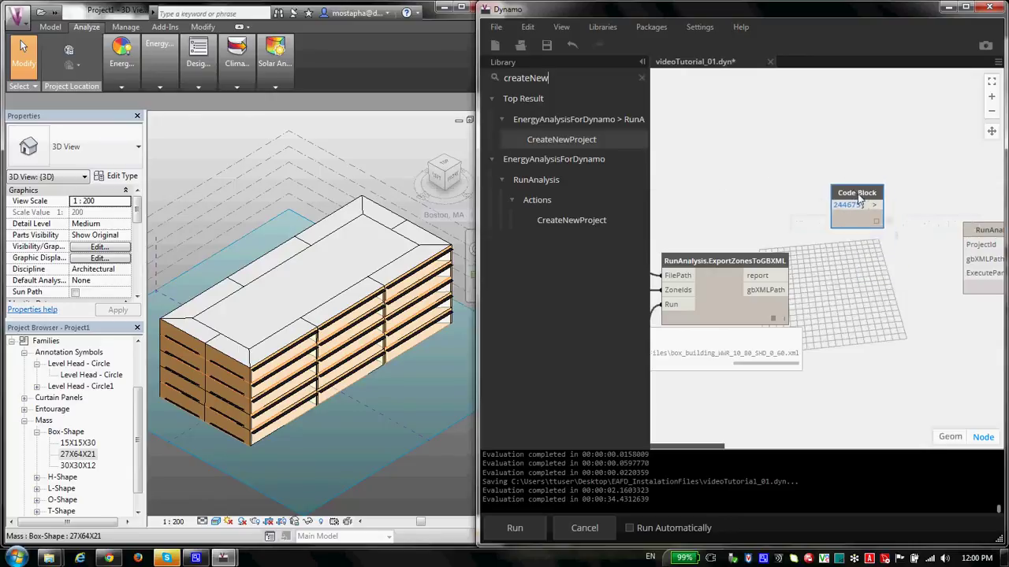
drag(938, 224, 824, 229)
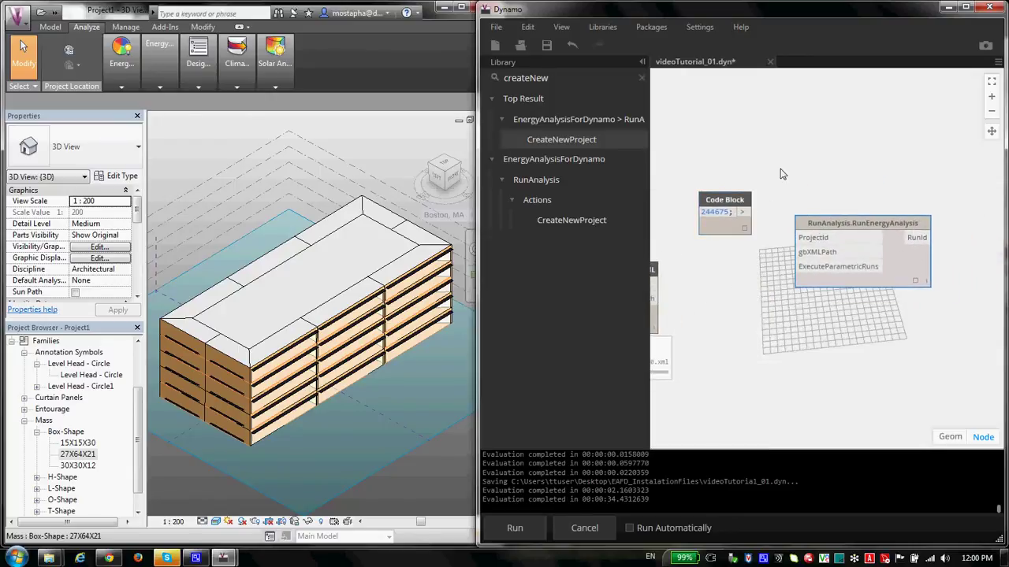
drag(791, 169, 850, 174)
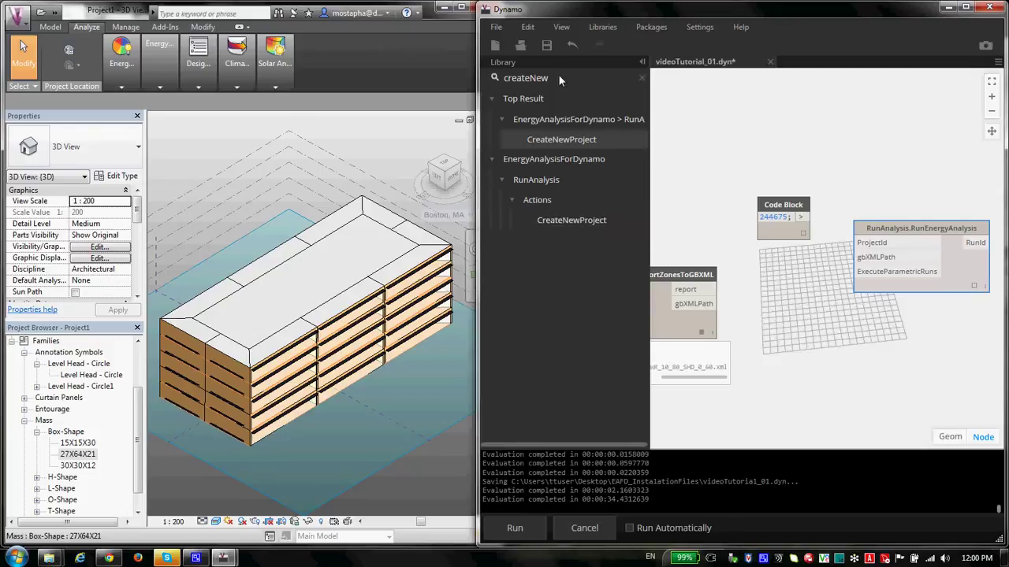
drag(558, 76, 473, 87)
Step: Add GetProjectsList and GetRunIds nodes from EnergyAnalysisForDynamo > GetAnalysisResults
key(BackSpace)
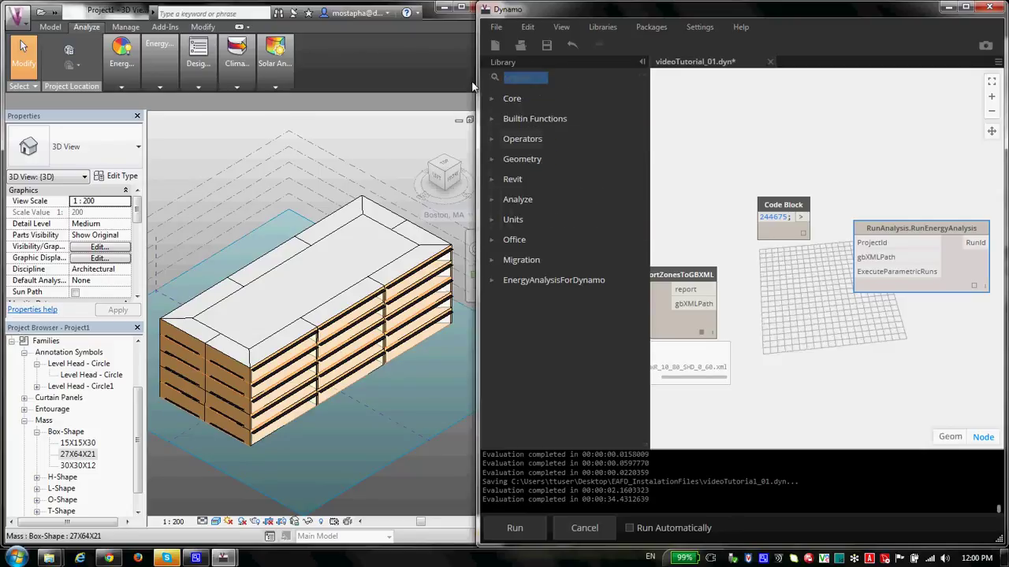
click(489, 282)
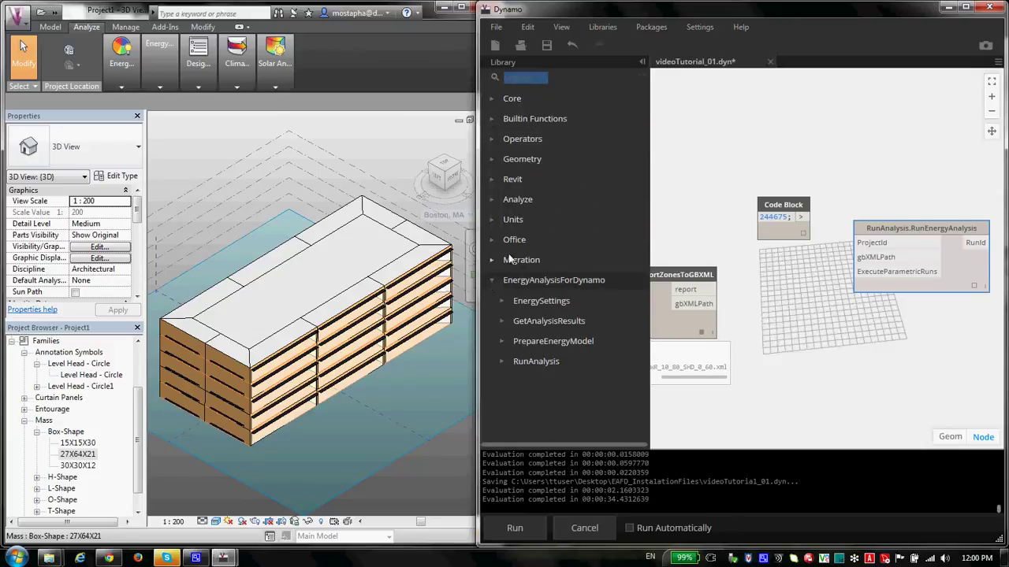
click(502, 321)
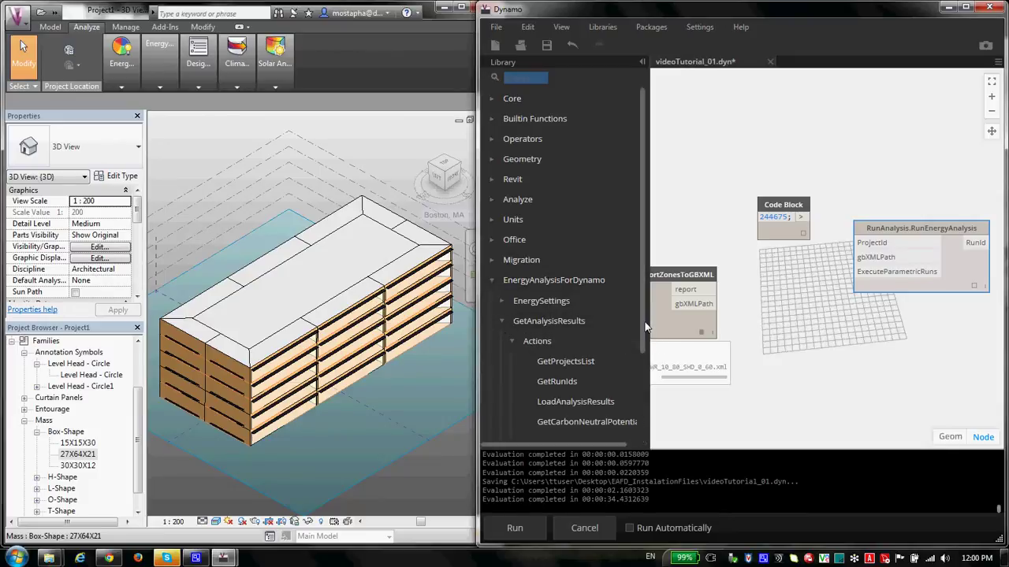
drag(645, 327, 629, 409)
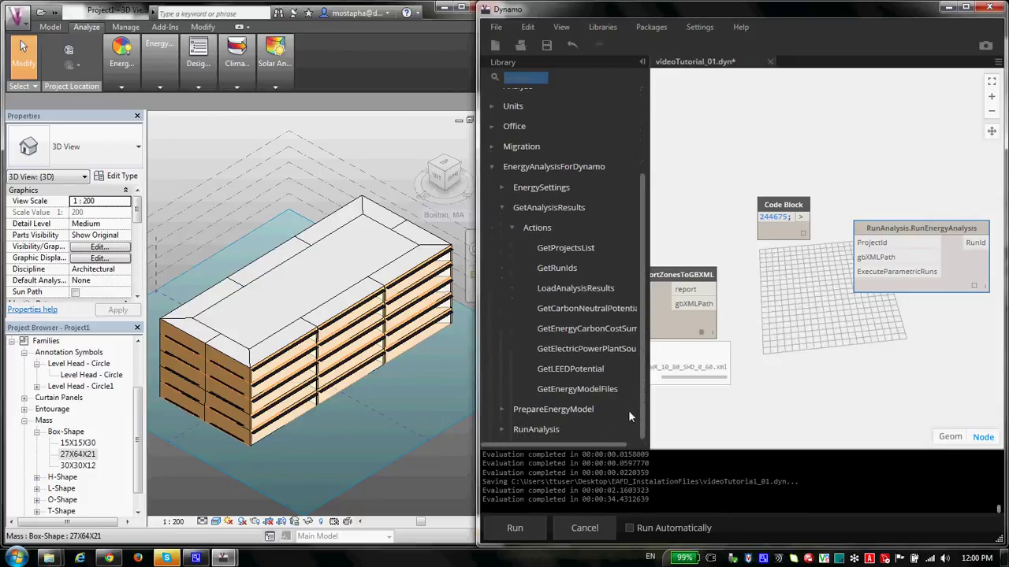
click(582, 251)
click(570, 272)
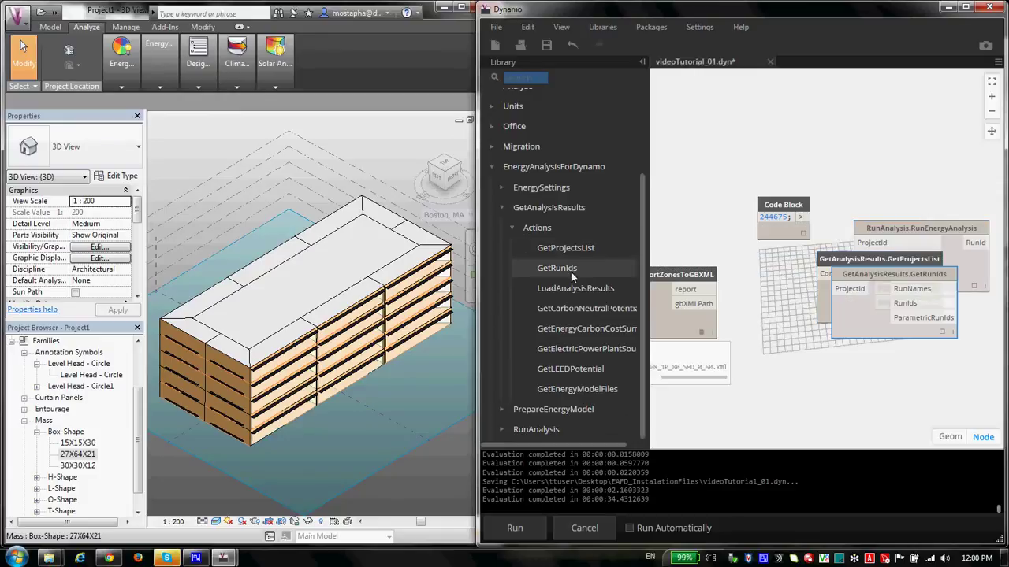
Step: Arrange GetProjectsList above the project-ID Code Block and GetRunIds below the analysis nodes
drag(877, 284, 862, 353)
drag(891, 257, 863, 261)
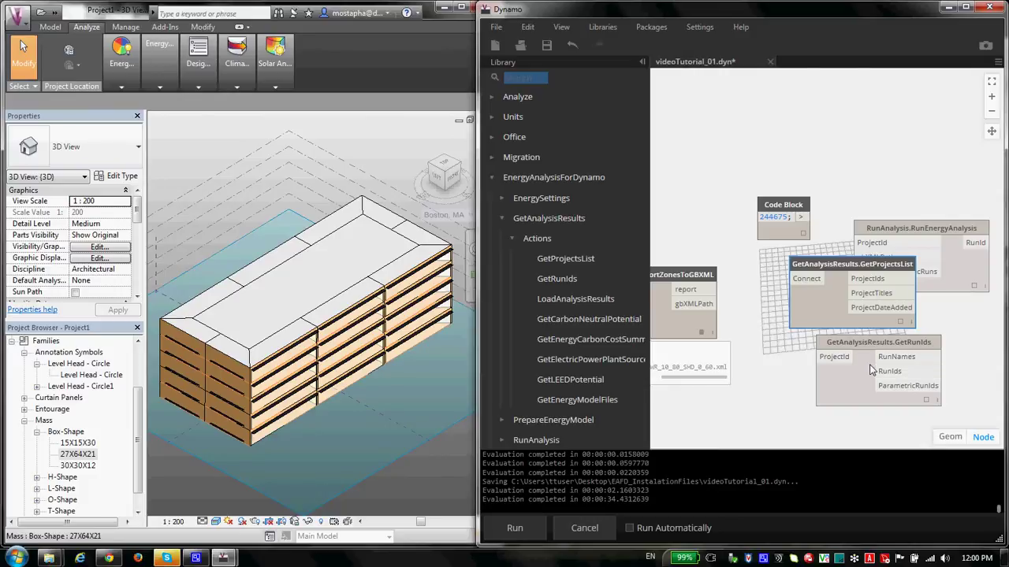
drag(863, 347, 824, 370)
drag(834, 273, 790, 298)
drag(838, 365, 815, 367)
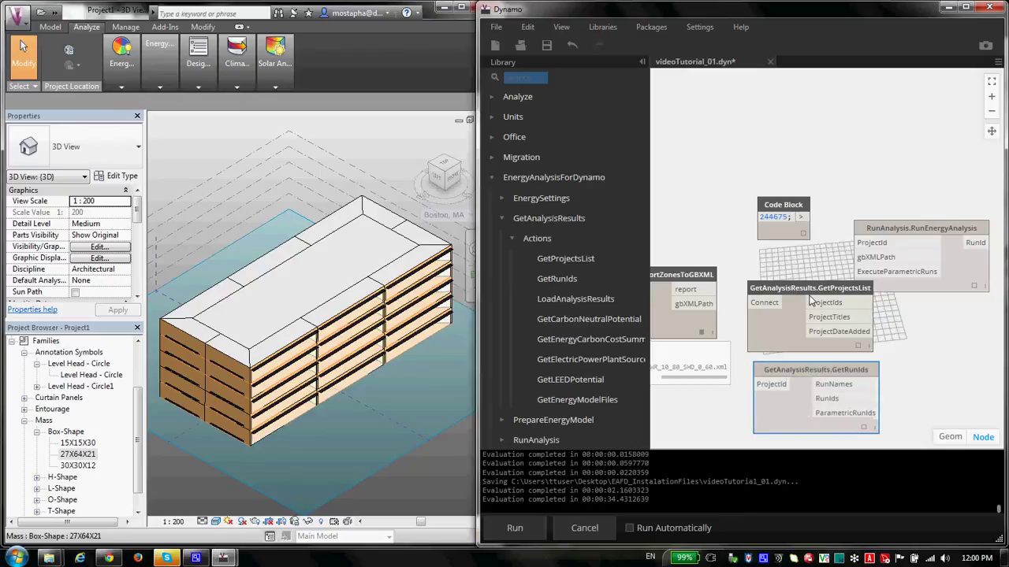
drag(812, 300, 786, 118)
drag(786, 203, 796, 262)
drag(798, 175, 822, 164)
click(704, 148)
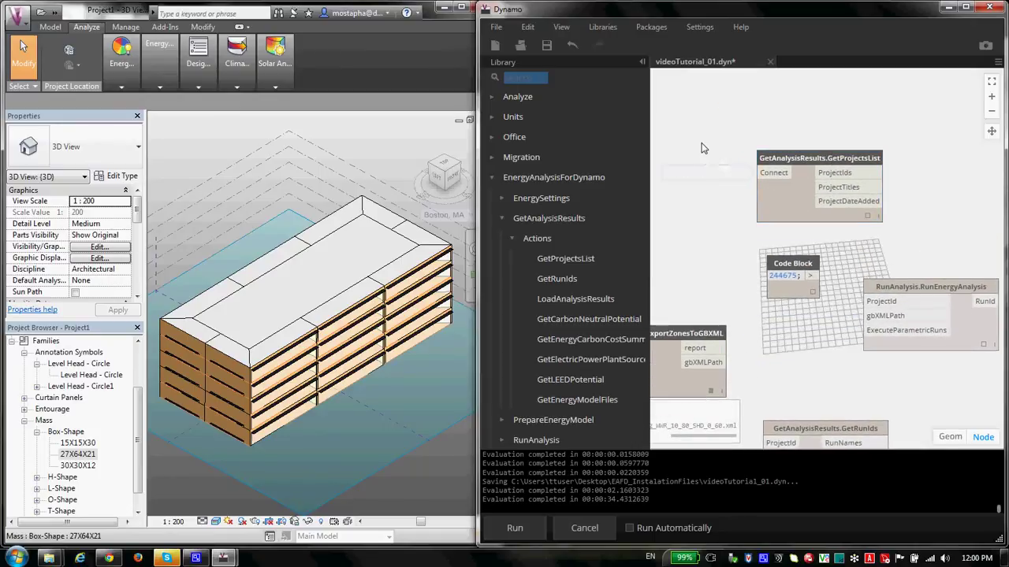
scroll(548, 108, down, 1)
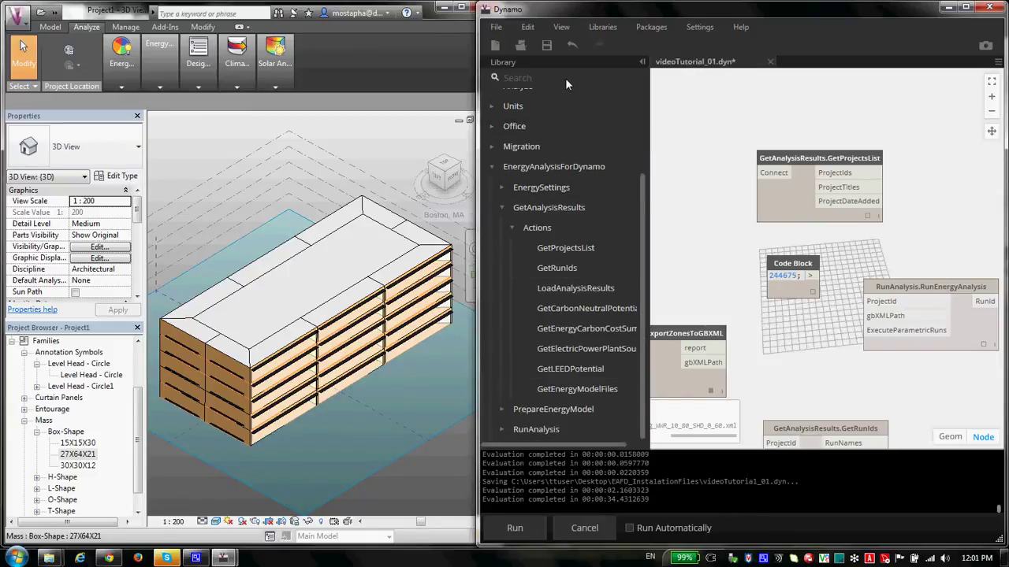
Step: Add a True Boolean feeding GetProjectsList's Connect input and check the returned project list
click(565, 78)
text(bool)
key(Return)
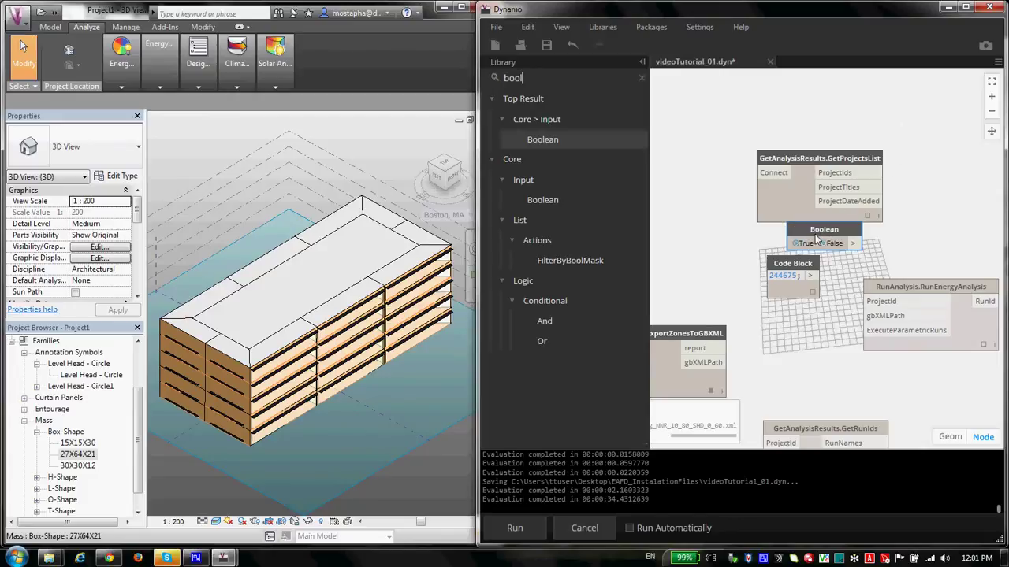
drag(820, 230, 772, 184)
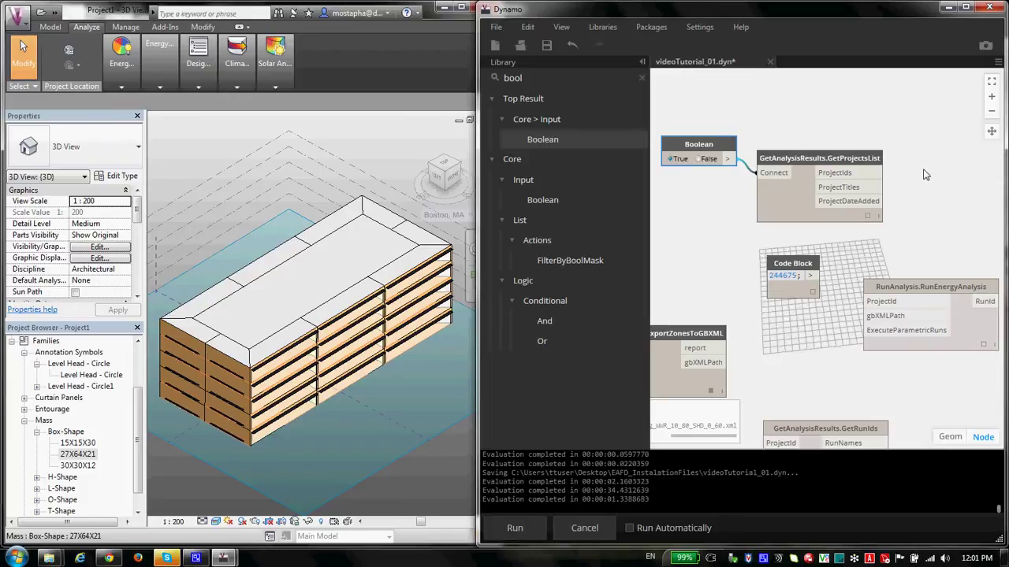
click(870, 218)
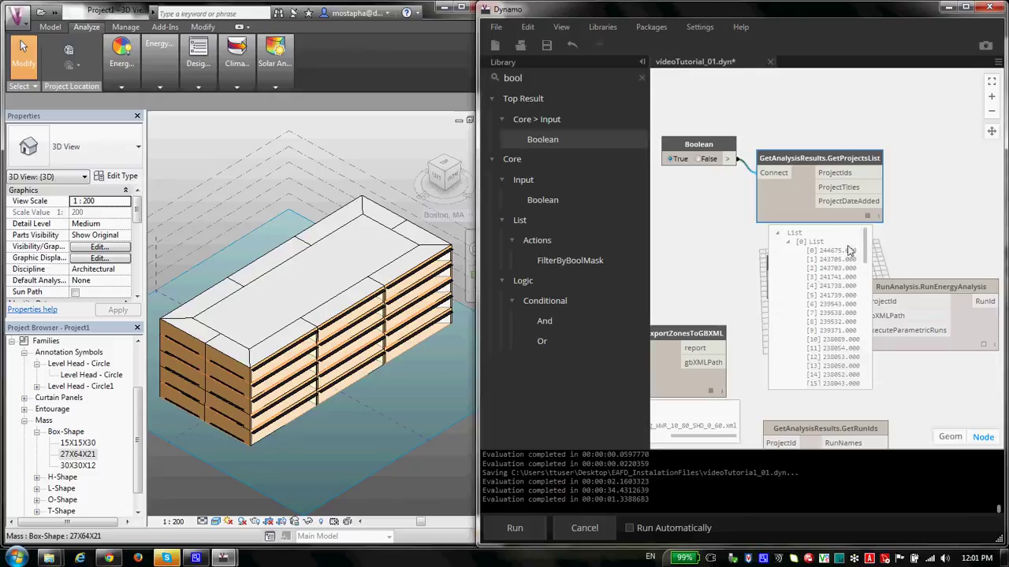
drag(867, 254, 863, 285)
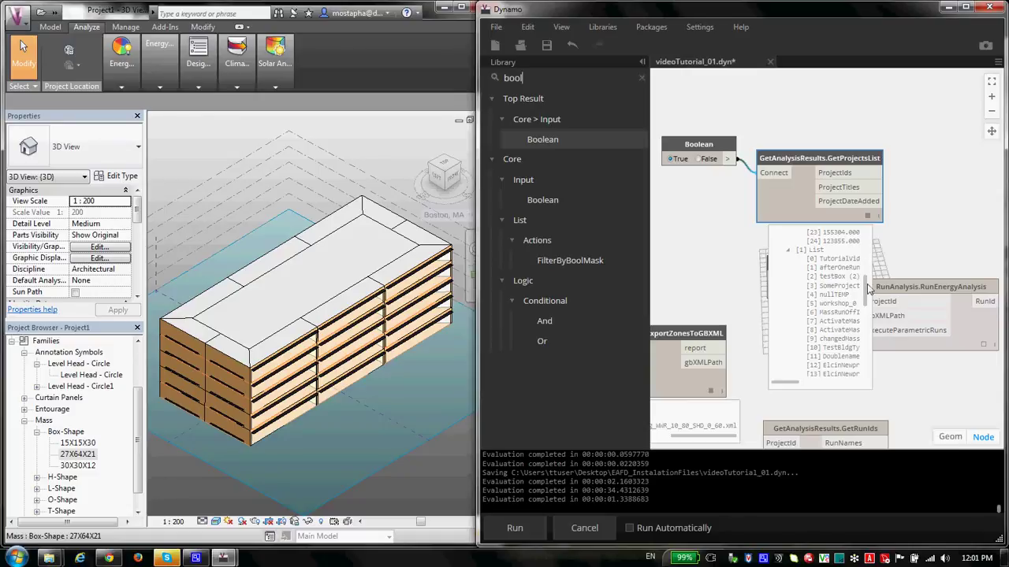
Step: Tidy the layout of GetProjectsList, RunEnergyAnalysis and GetRunIds, placing GetRunIds beneath RunEnergyAnalysis
drag(830, 163, 913, 135)
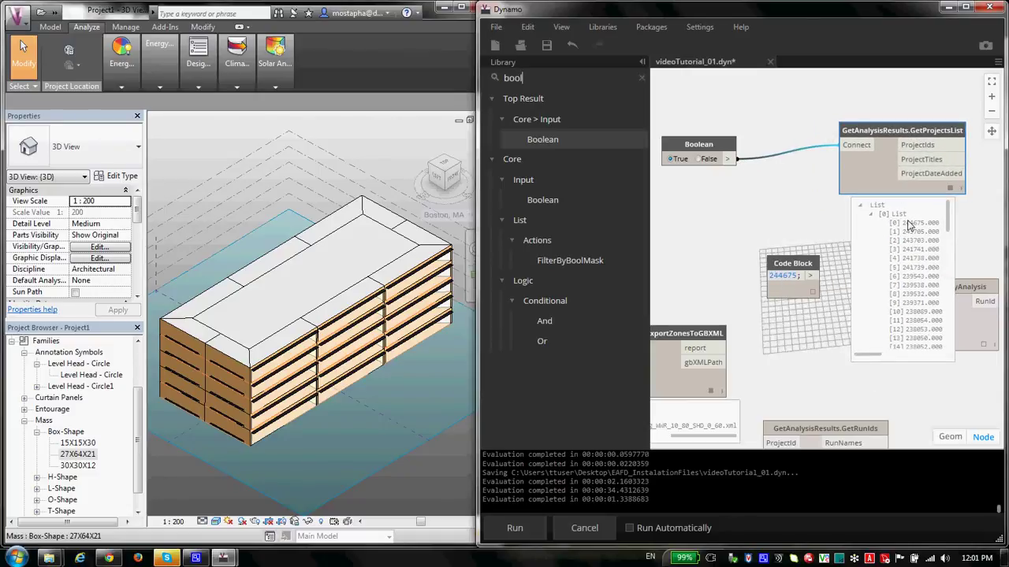
drag(899, 130, 832, 117)
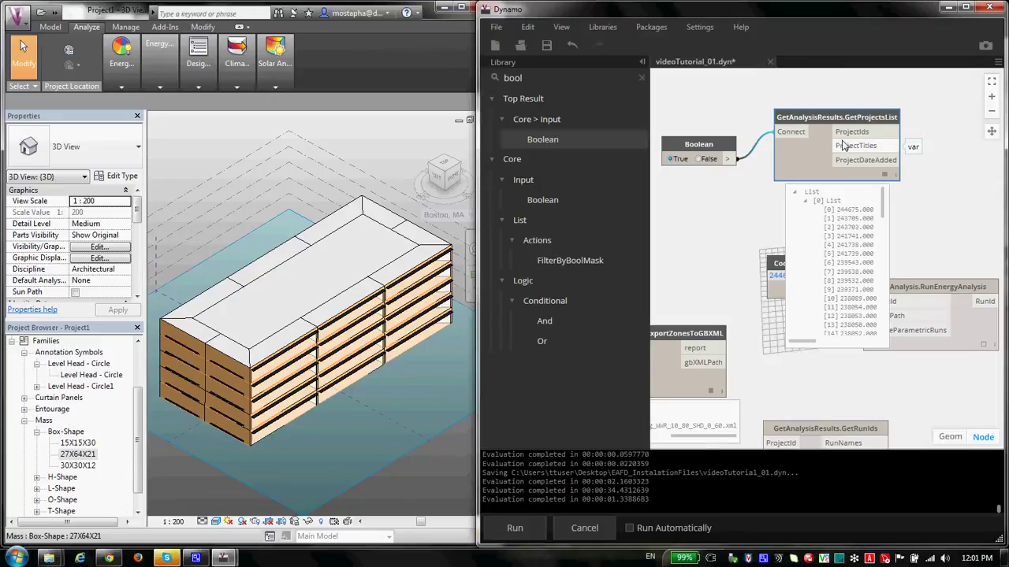
scroll(867, 237, down, 10)
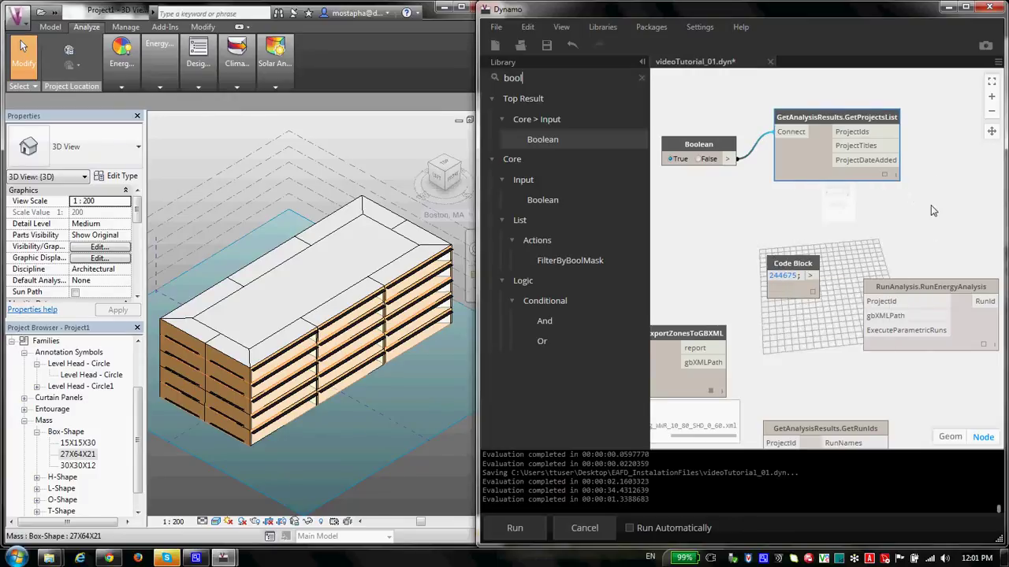
drag(903, 285, 893, 285)
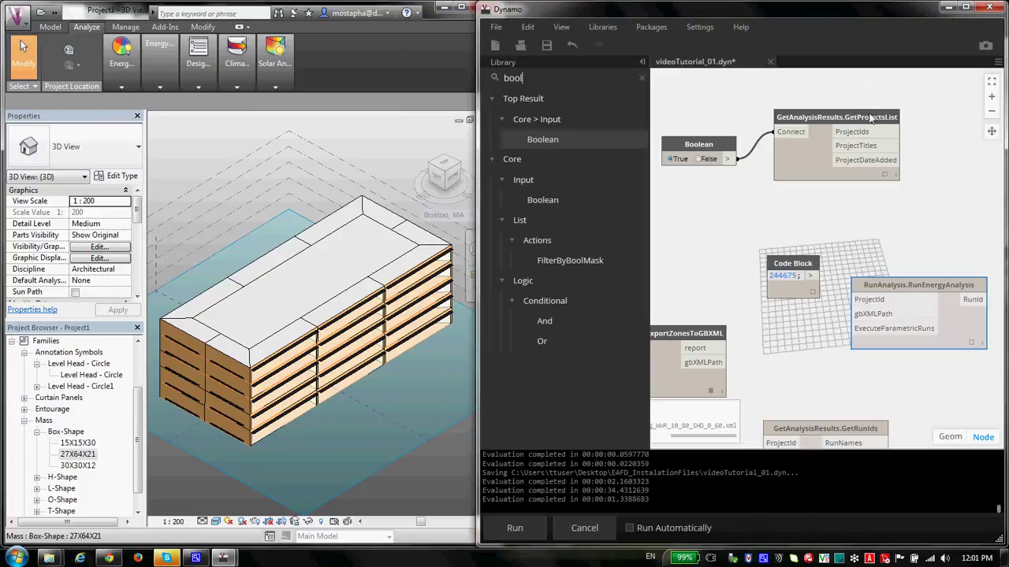
drag(844, 118, 835, 118)
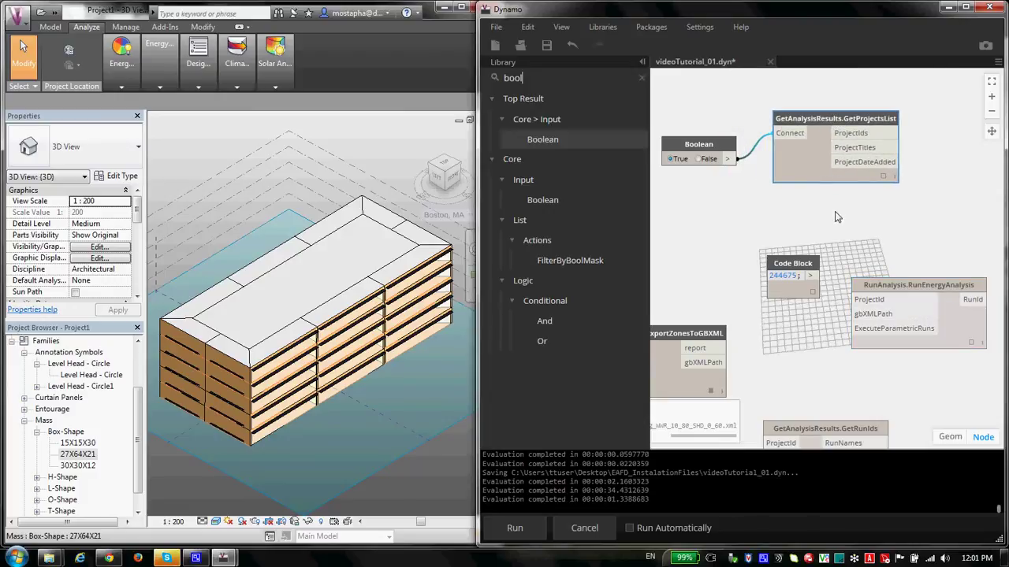
scroll(812, 292, down, 2)
drag(791, 392, 845, 330)
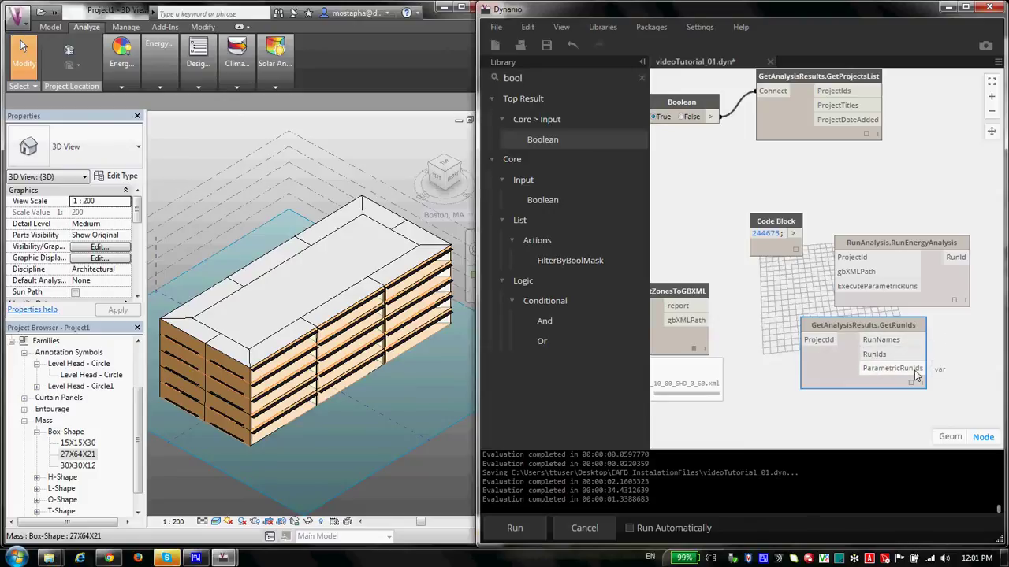
Step: Wire the project-ID Code Block into RunEnergyAnalysis's ProjectId input and place the two nodes side by side
drag(858, 326, 862, 341)
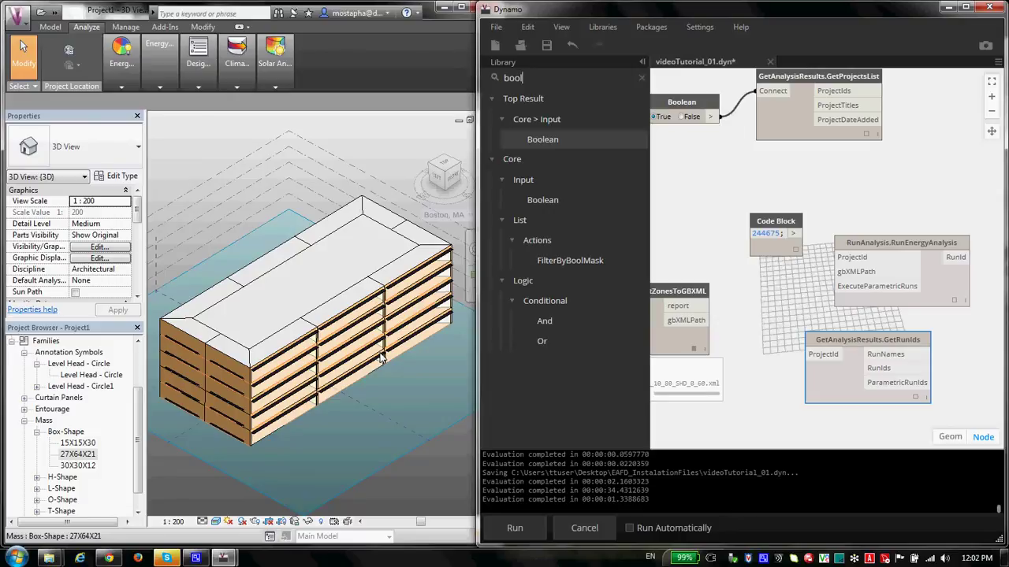
drag(866, 339, 879, 345)
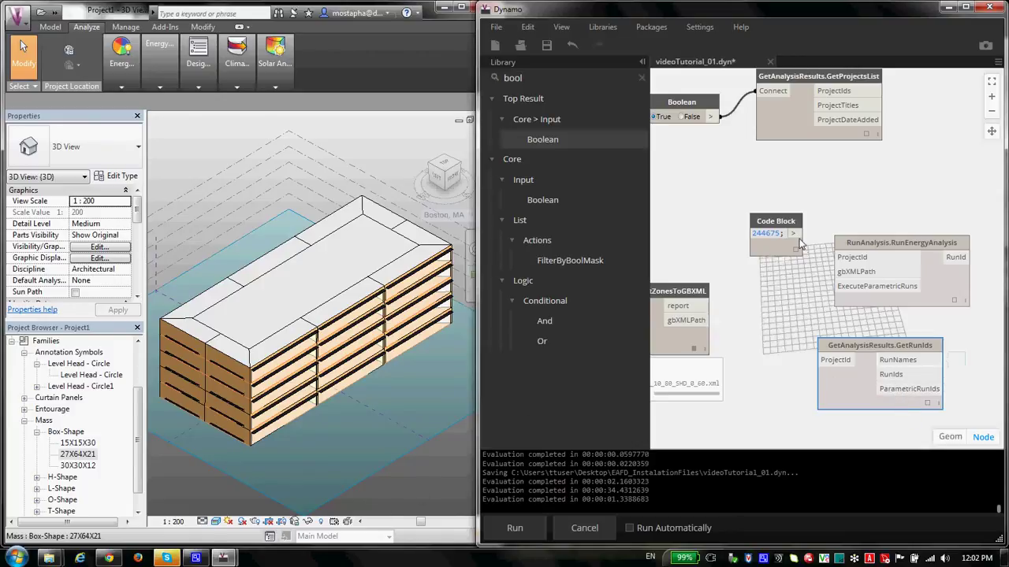
drag(793, 233, 837, 257)
drag(777, 229, 731, 210)
drag(873, 247, 828, 204)
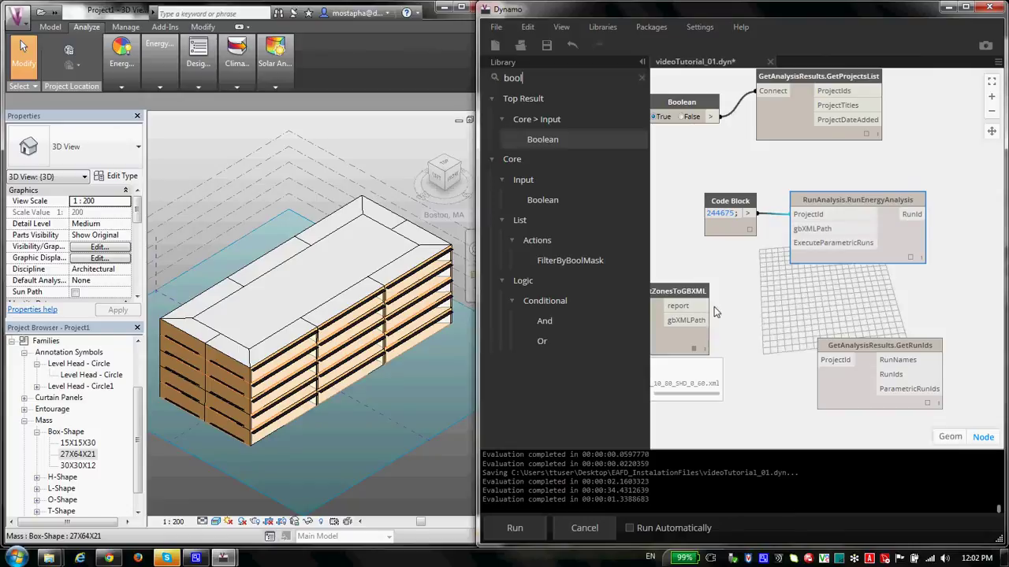
Step: Connect ExportZonesToGBXML's gbXMLPath output to RunEnergyAnalysis's gbXMLPath input
drag(712, 320, 796, 228)
drag(839, 201, 843, 197)
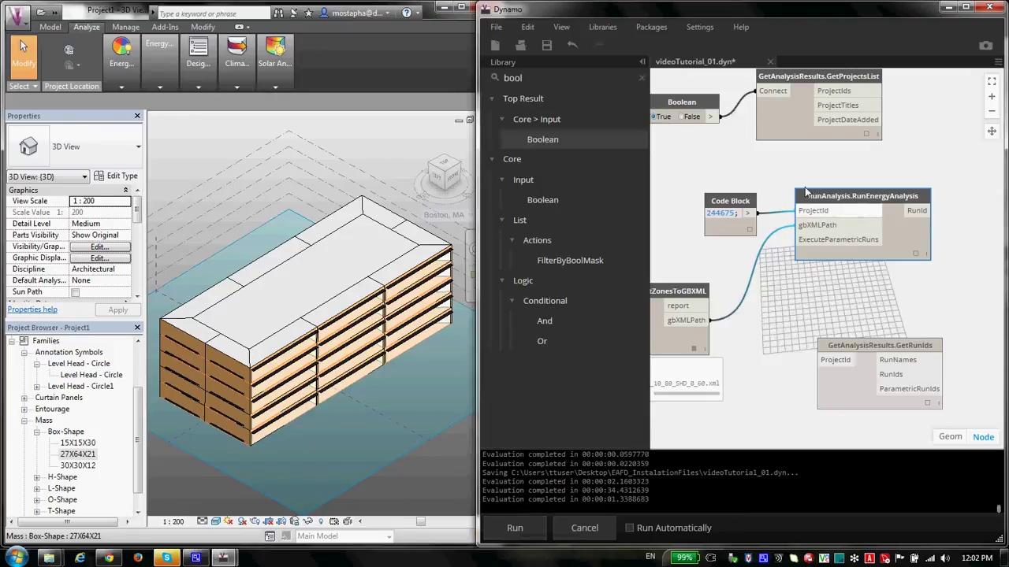
drag(760, 193, 770, 226)
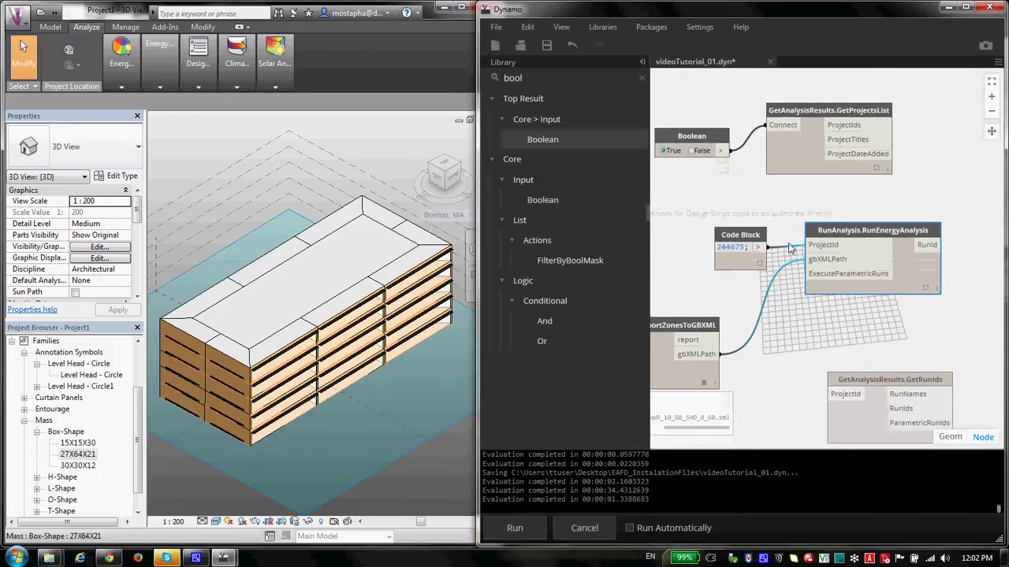
drag(805, 367, 818, 345)
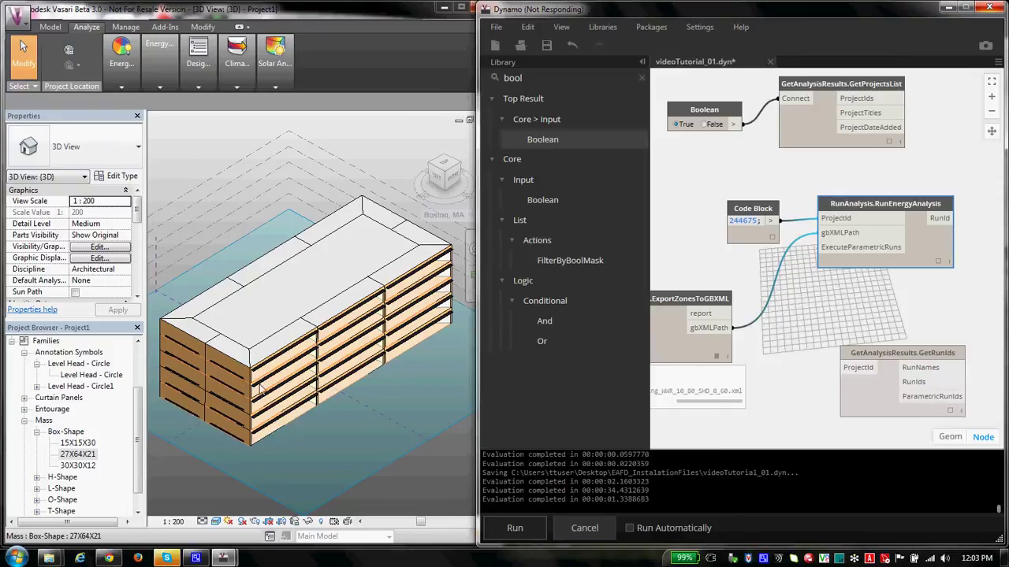
Step: Check the TutorialVideos run list in Green Building Studio, then return to Revit and Dynamo
click(111, 558)
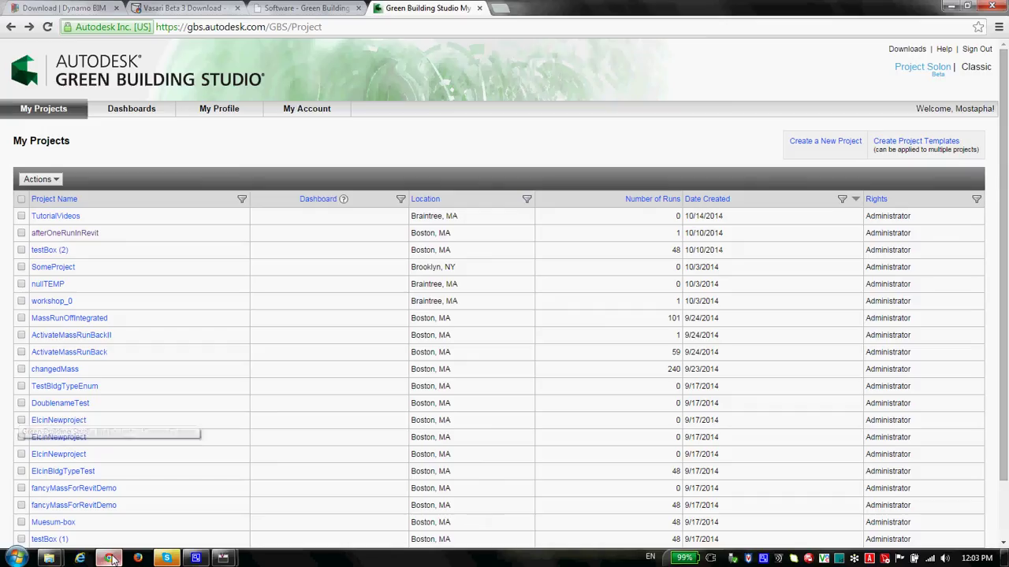
click(49, 219)
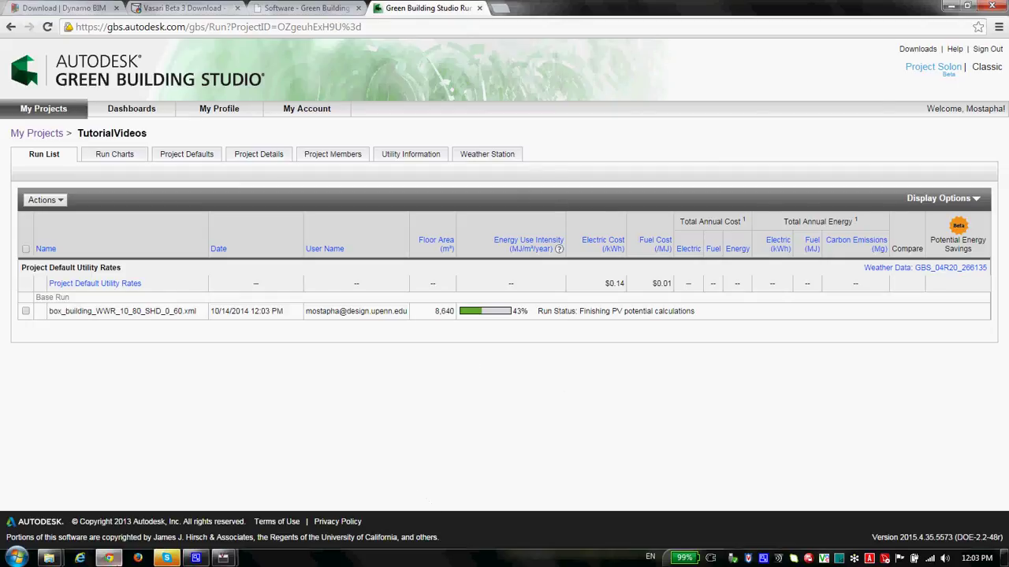
mouse_move(223, 558)
click(301, 517)
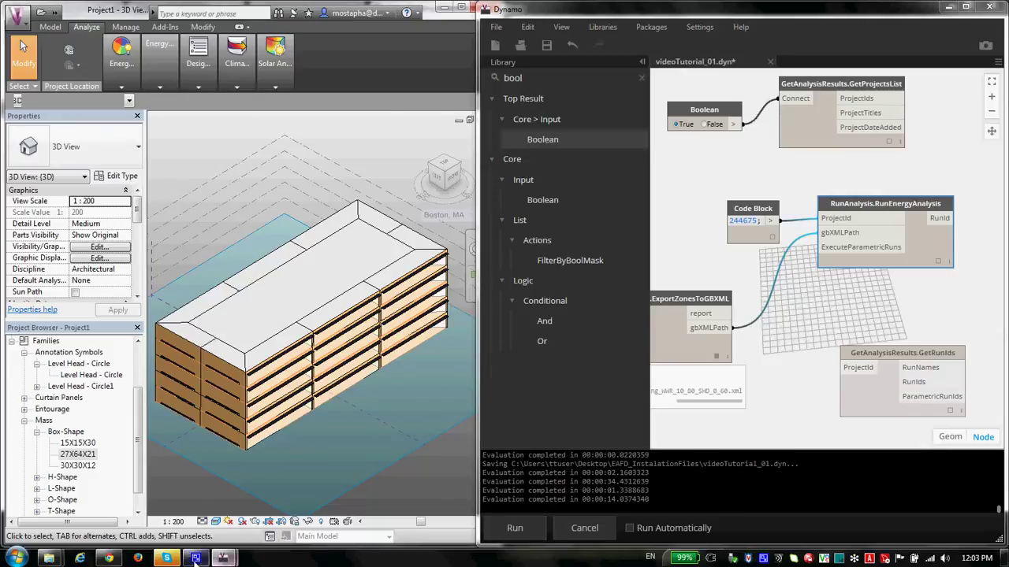
Step: Bring back the Green Building Studio run list and wait for the box_building run to finish
click(111, 558)
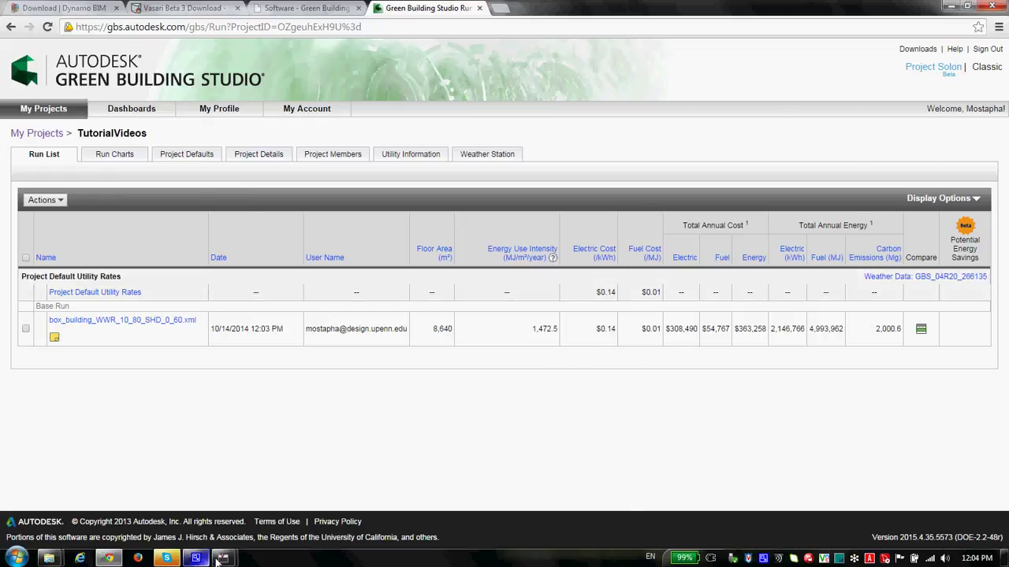
Step: Wire the 244675 project-ID Code Block into GetRunIds' ProjectId input and move GetRunIds up
click(951, 6)
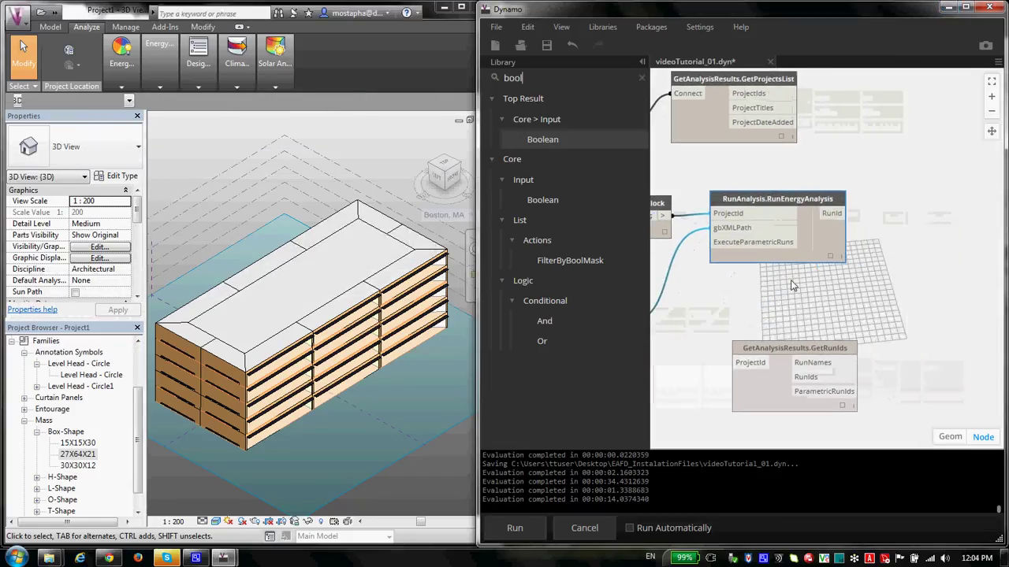
mouse_move(835, 260)
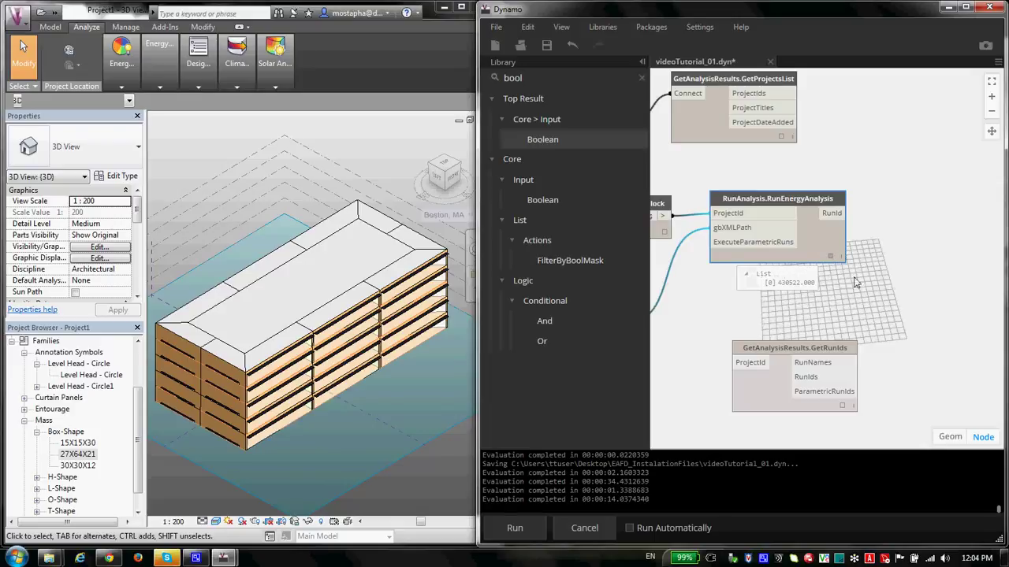
drag(893, 242, 945, 271)
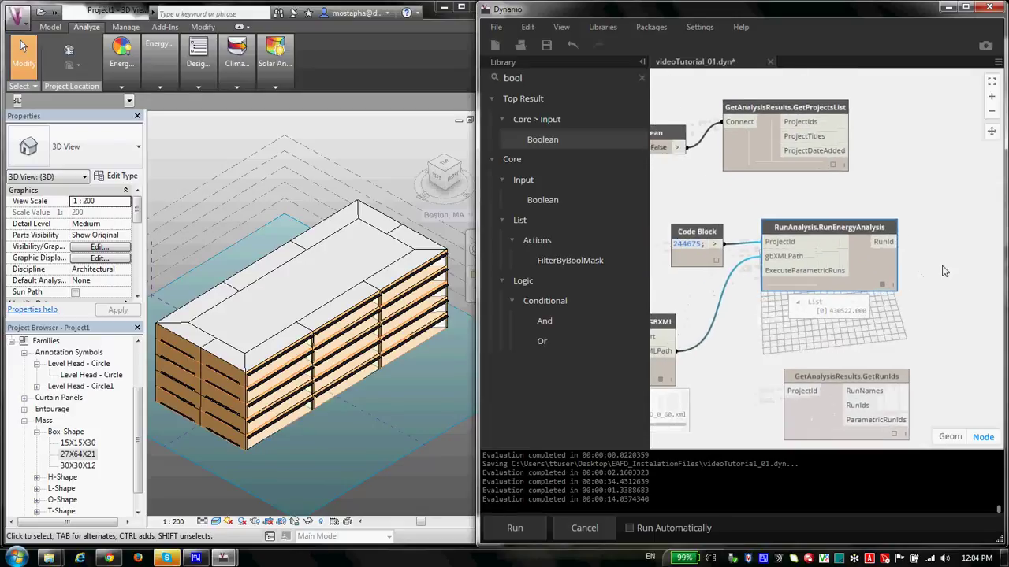
click(714, 244)
click(787, 391)
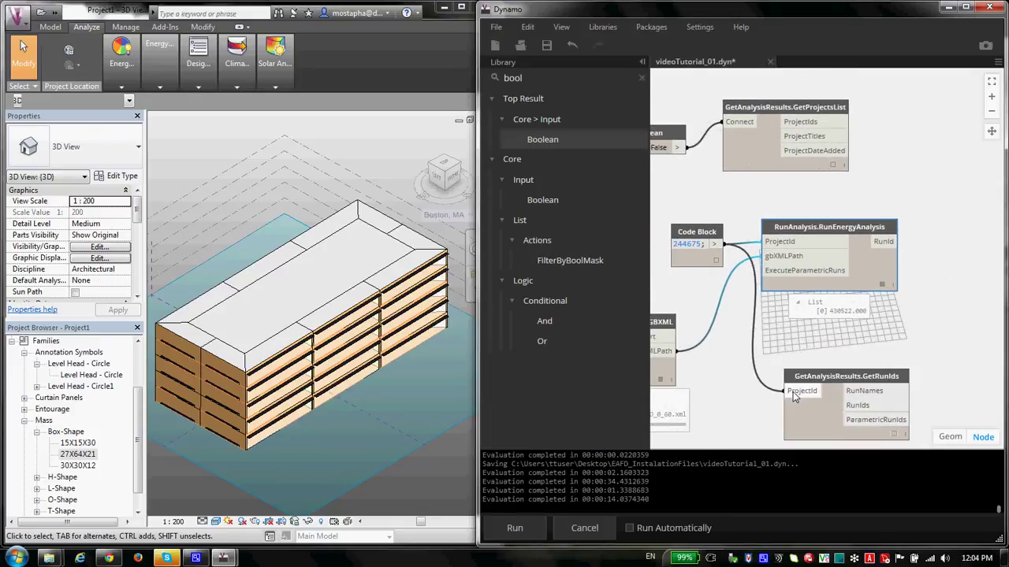
drag(851, 376, 847, 354)
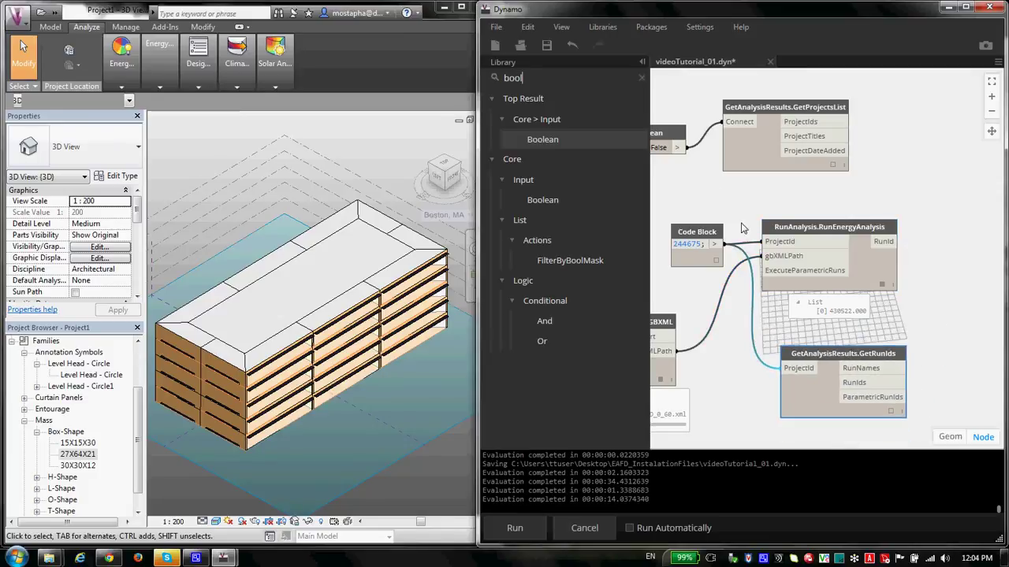
drag(878, 333, 740, 333)
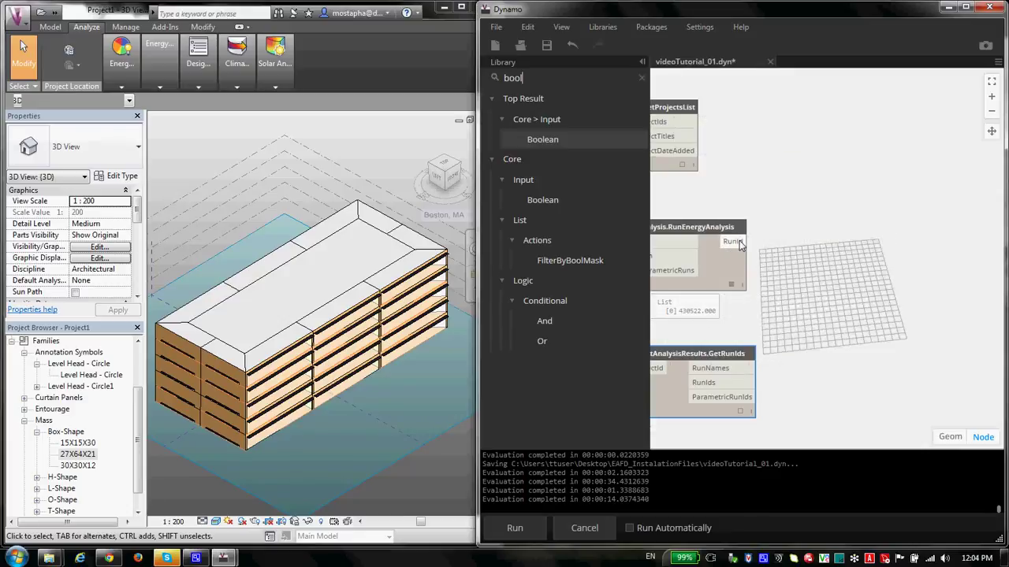
Step: Add a Code Block containing 430522; and select the old 'bool' library search text
drag(726, 320, 807, 285)
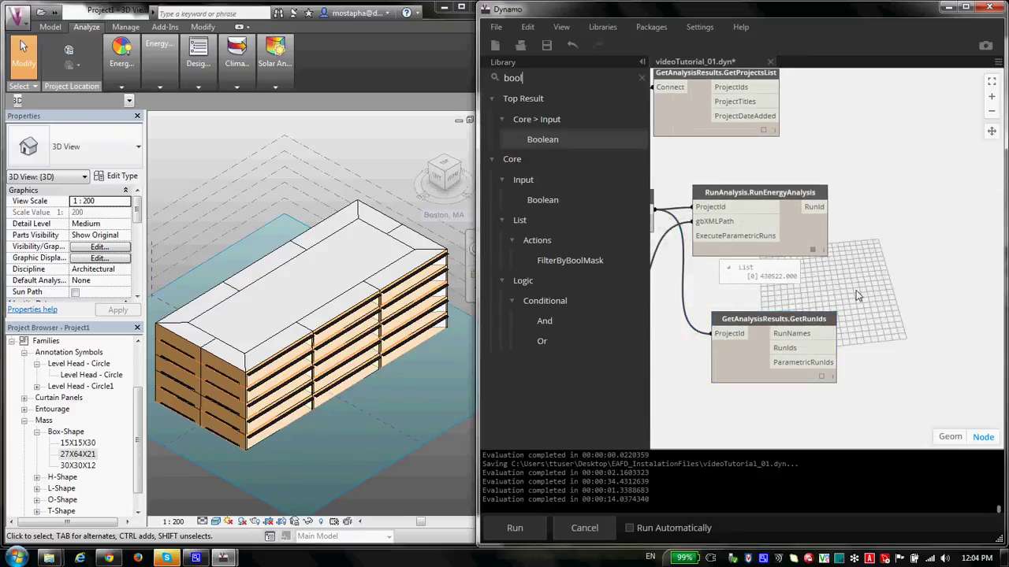
double_click(808, 285)
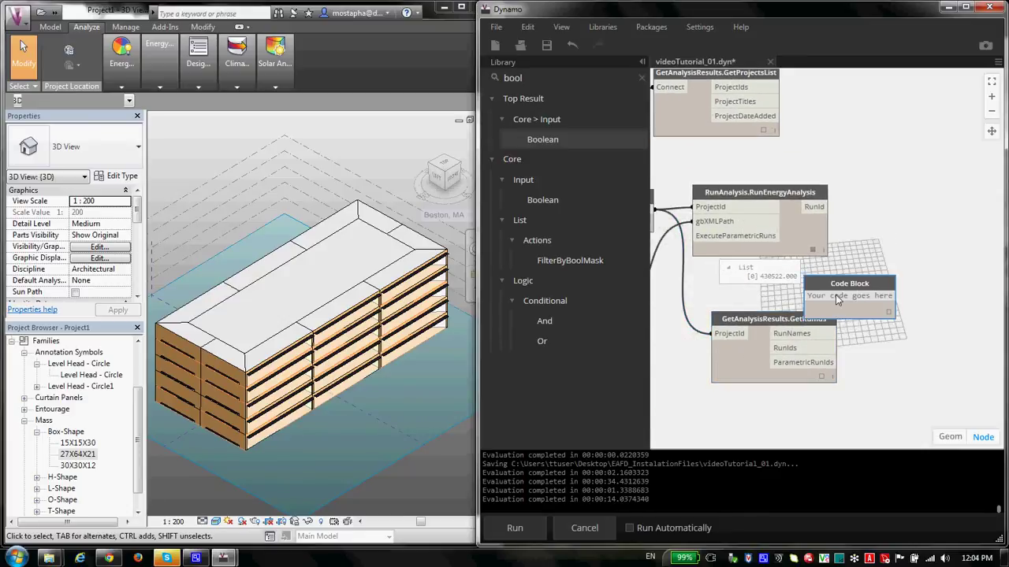
text(43)
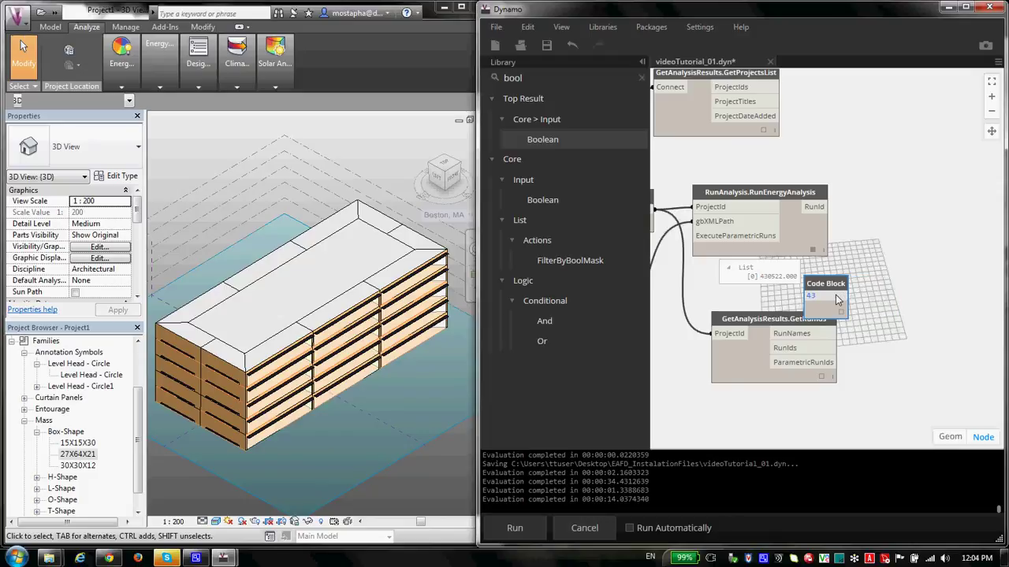
text(0522;)
click(880, 281)
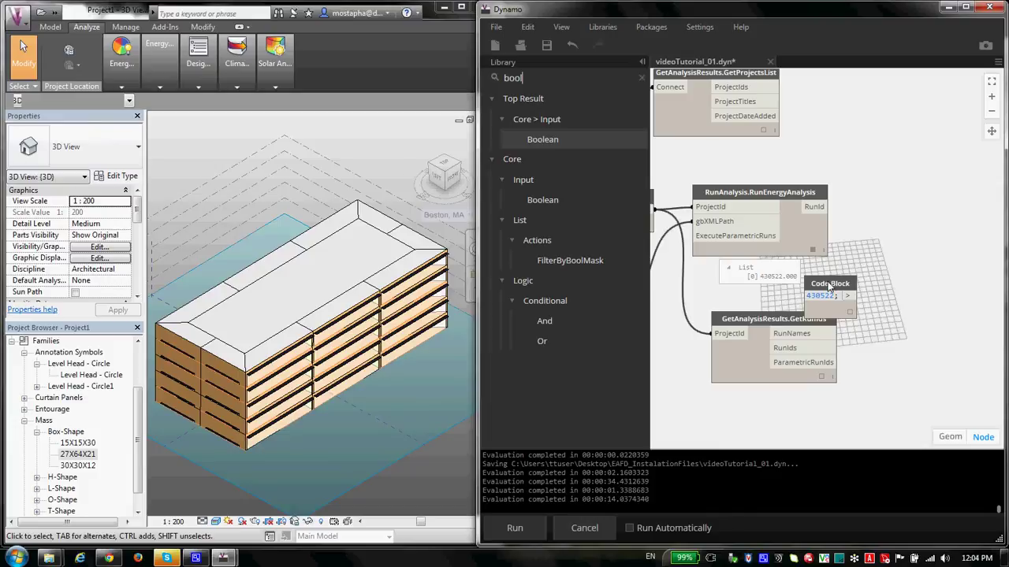
drag(851, 282, 917, 263)
drag(893, 334, 843, 323)
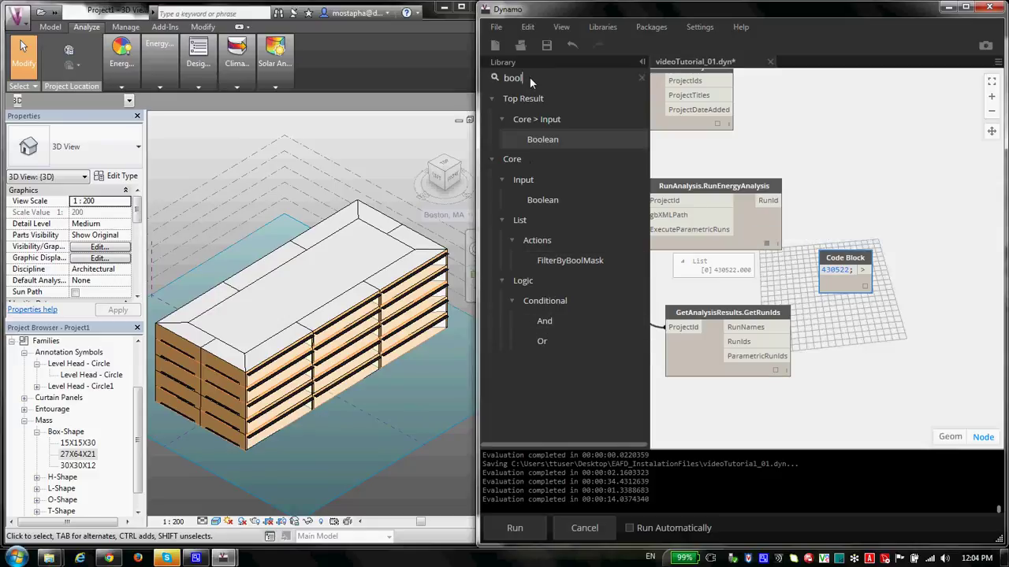
drag(530, 77, 494, 79)
Step: Add LoadAnalysisResults and GetEnergyCarbonCostSummary nodes from EnergyAnalysisForDynamo > GetAnalysisResults
key(BackSpace)
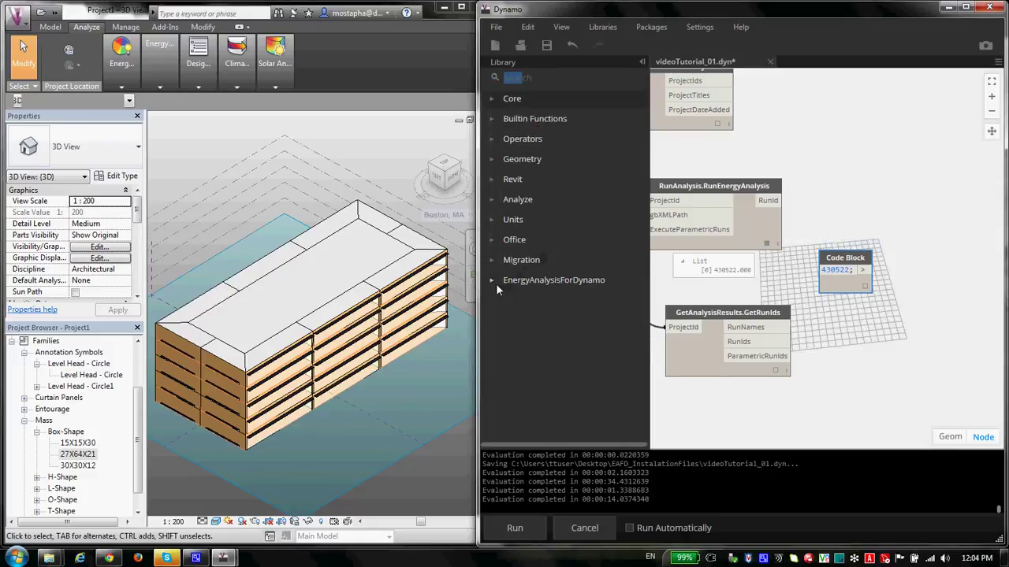
click(496, 284)
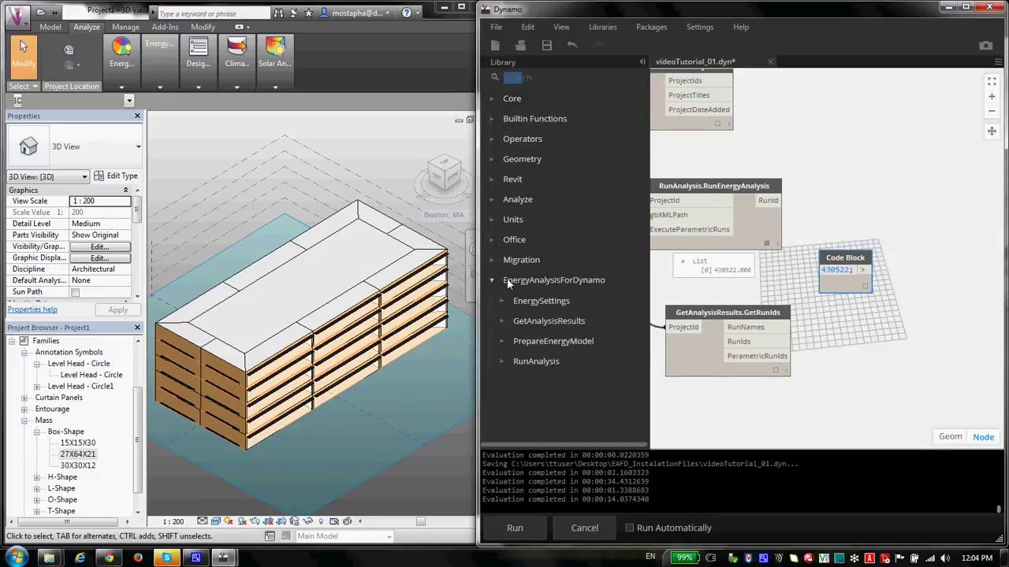
click(503, 325)
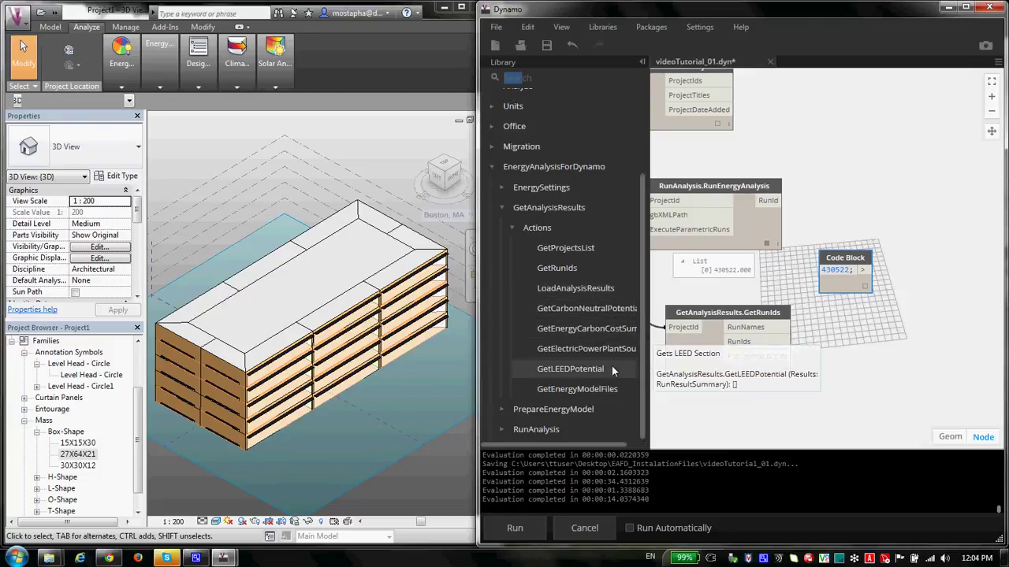
click(592, 288)
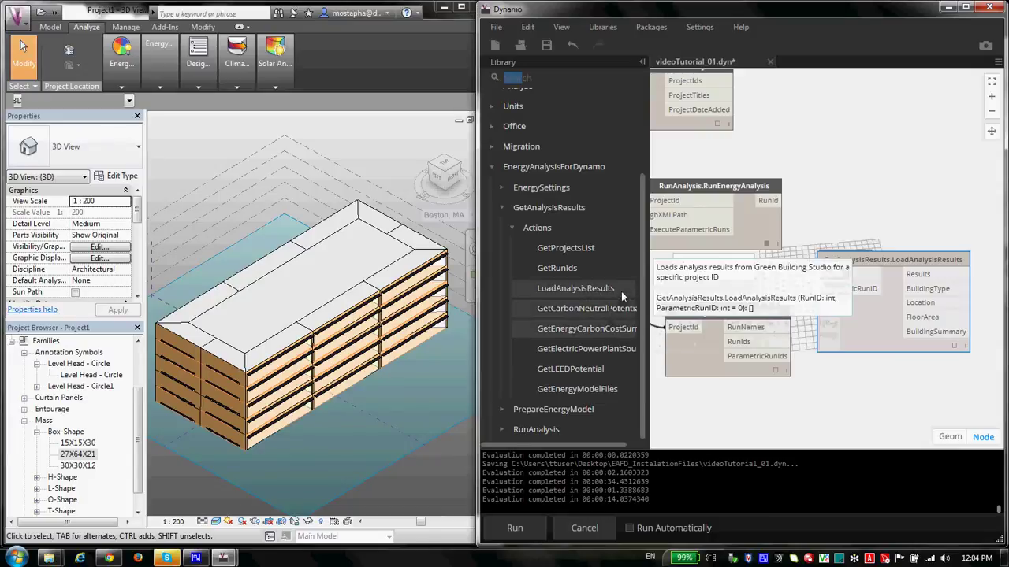
click(618, 332)
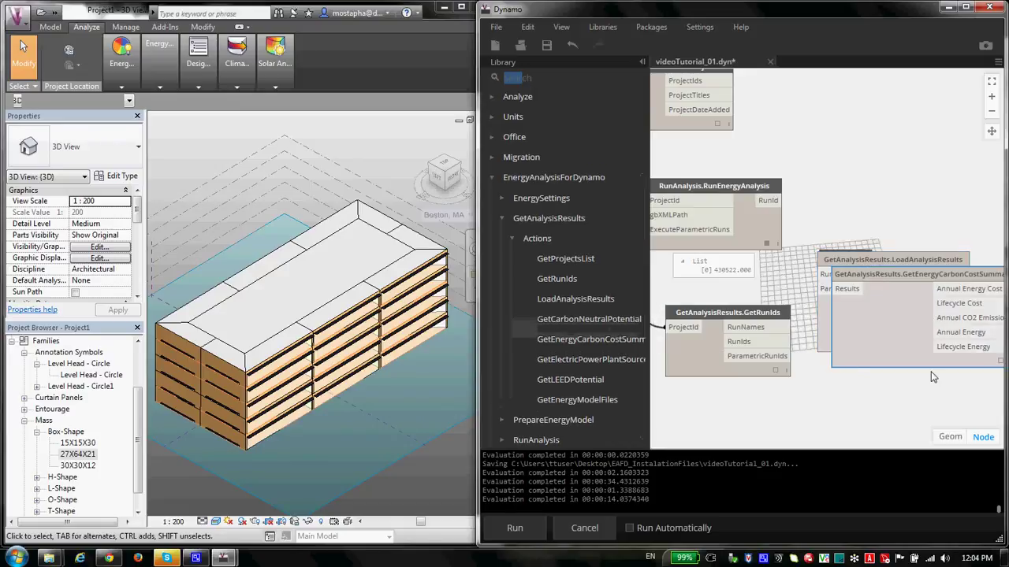
Step: Arrange the new nodes and wire the 430522 Code Block into LoadAnalysisResults' RunID input
scroll(786, 361, down, 2)
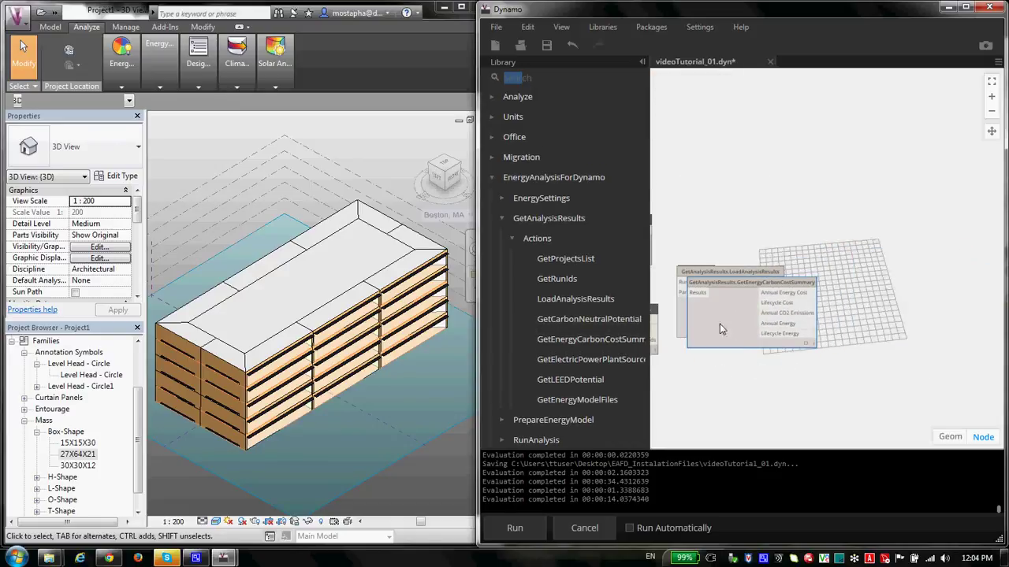
drag(480, 221, 186, 221)
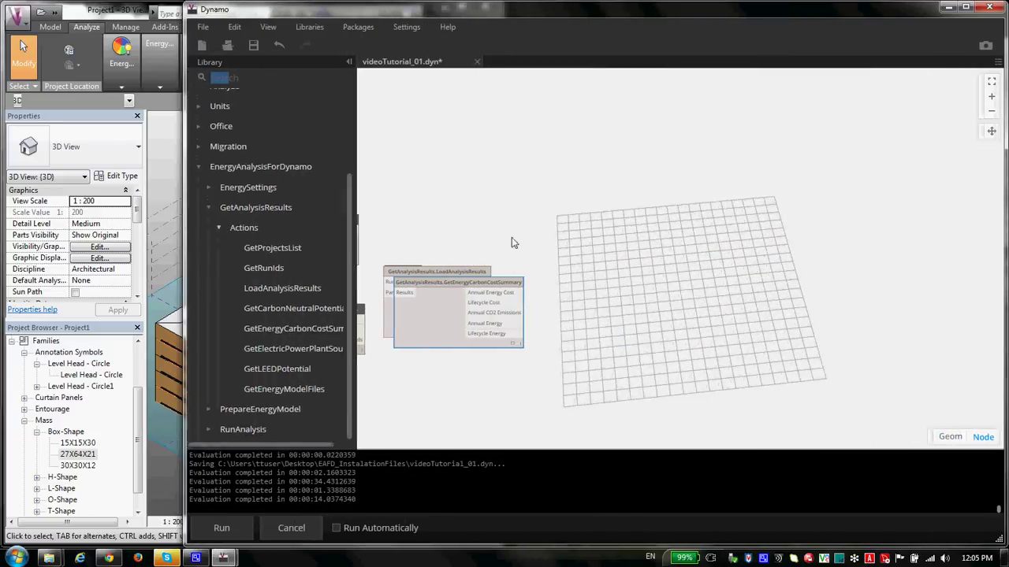
scroll(590, 261, up, 1)
drag(590, 260, 756, 257)
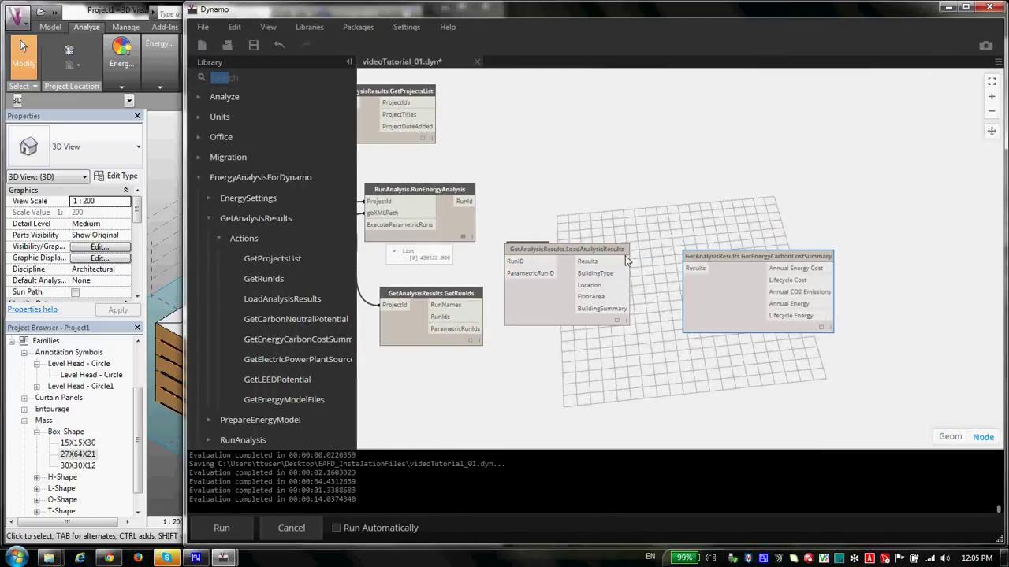
drag(590, 246, 678, 141)
scroll(593, 175, up, 1)
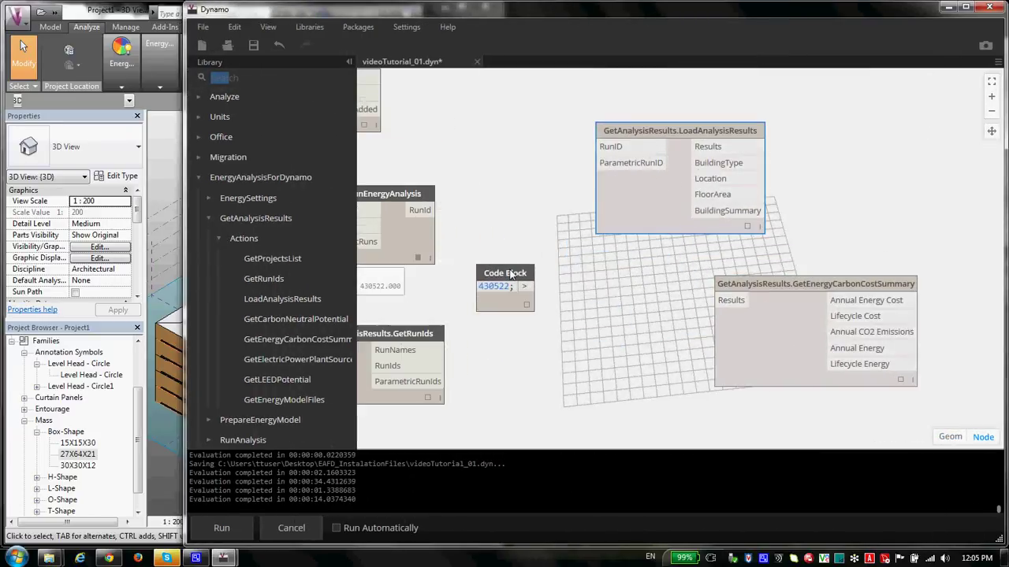
drag(504, 272, 543, 135)
drag(614, 149, 563, 149)
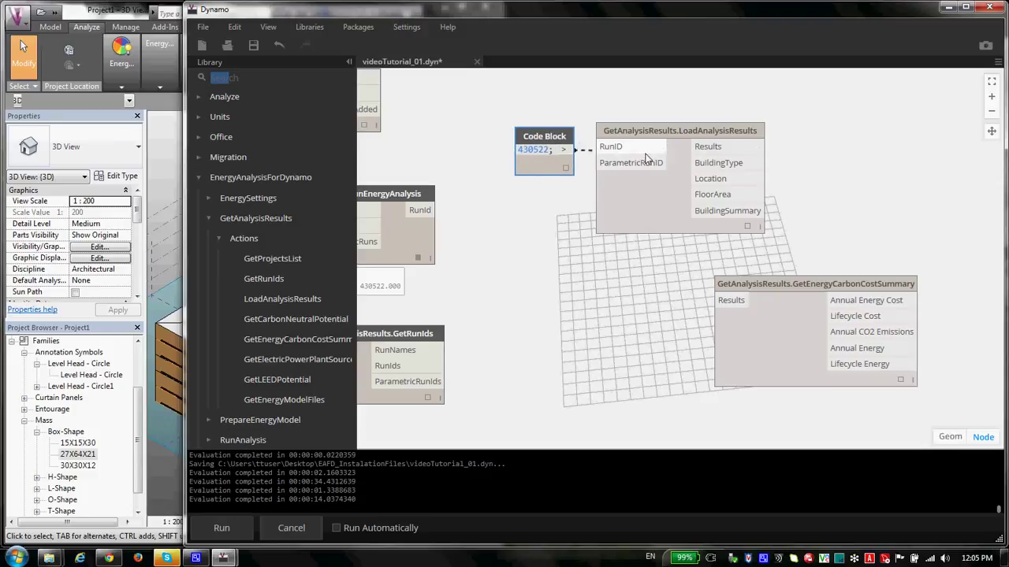
drag(663, 137, 678, 147)
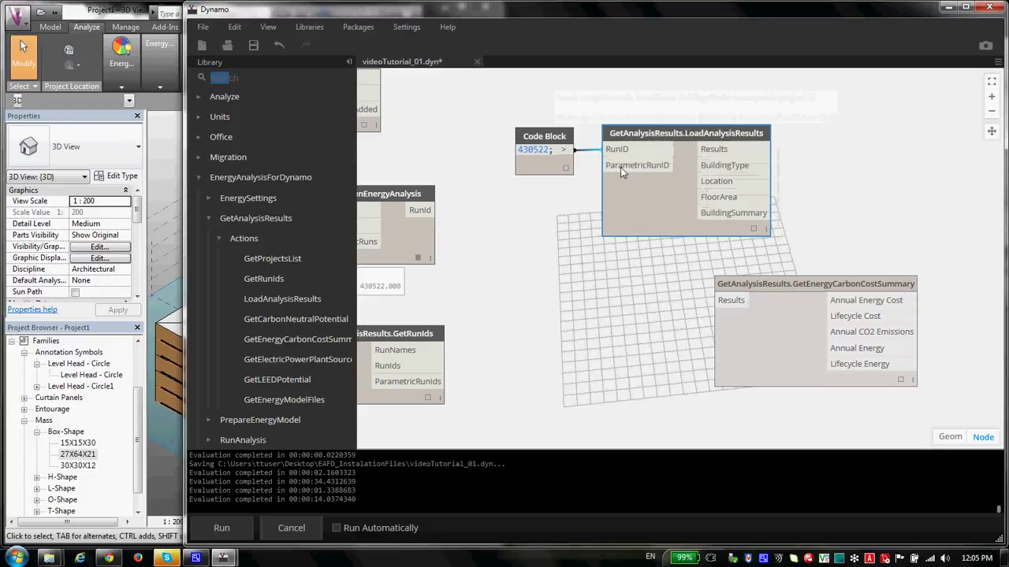
scroll(719, 225, up, 1)
scroll(464, 239, down, 1)
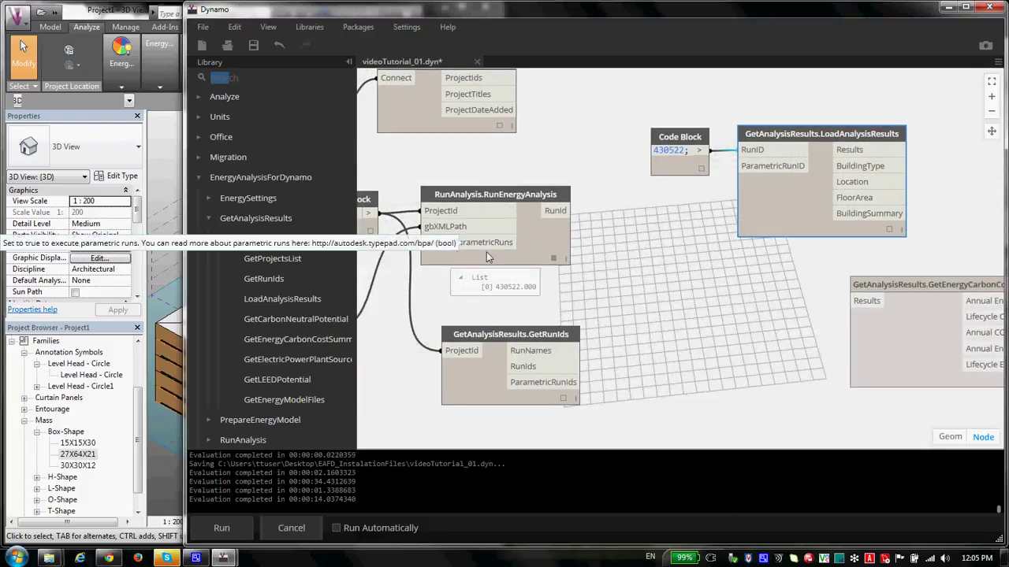
scroll(484, 248, right, 3)
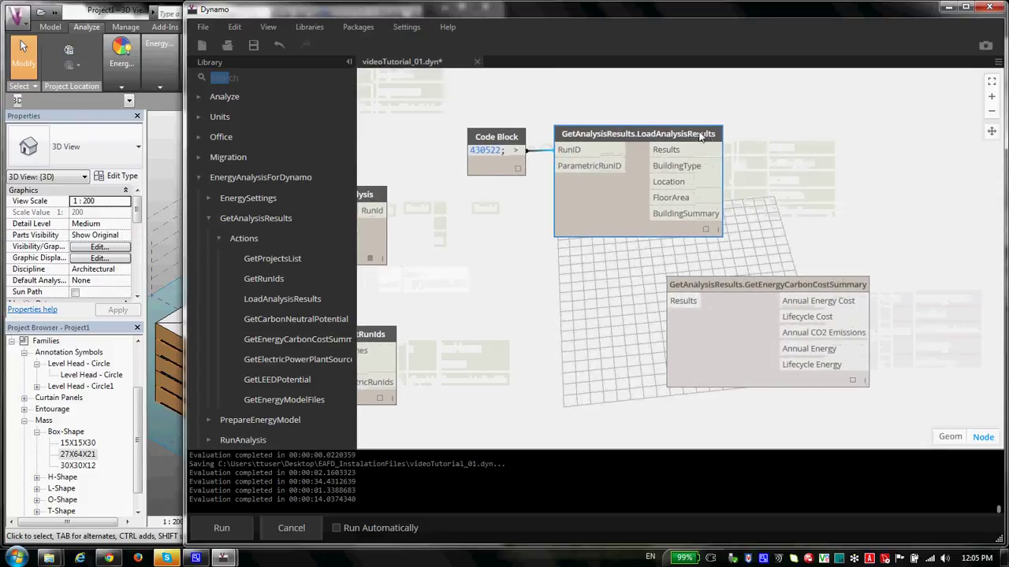
Step: Reposition the results and cost summary nodes and scroll the preview to read HospitalOrHealthcare, Braintree, MA, 8640 m²
drag(699, 136, 688, 137)
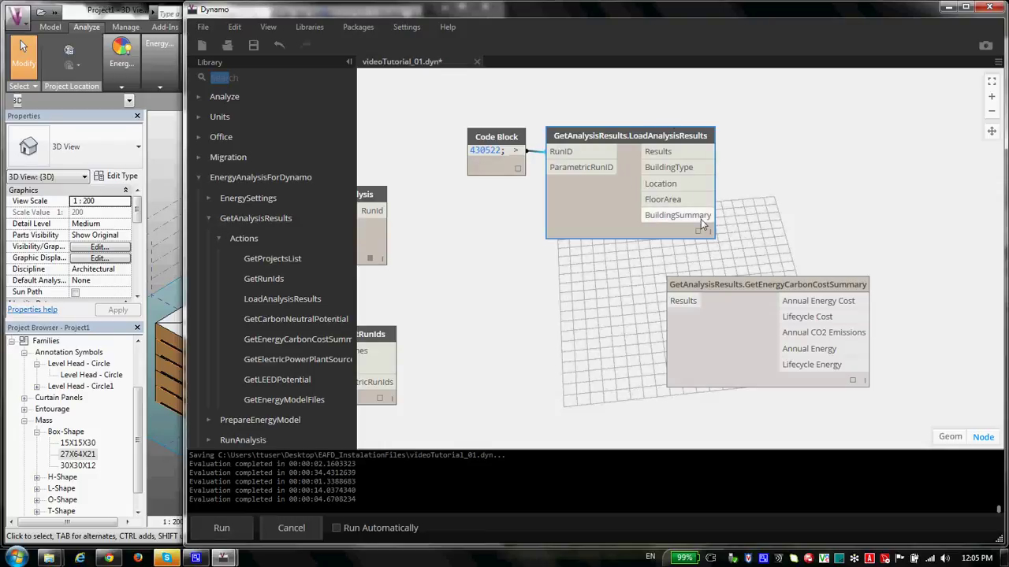
drag(724, 283, 829, 230)
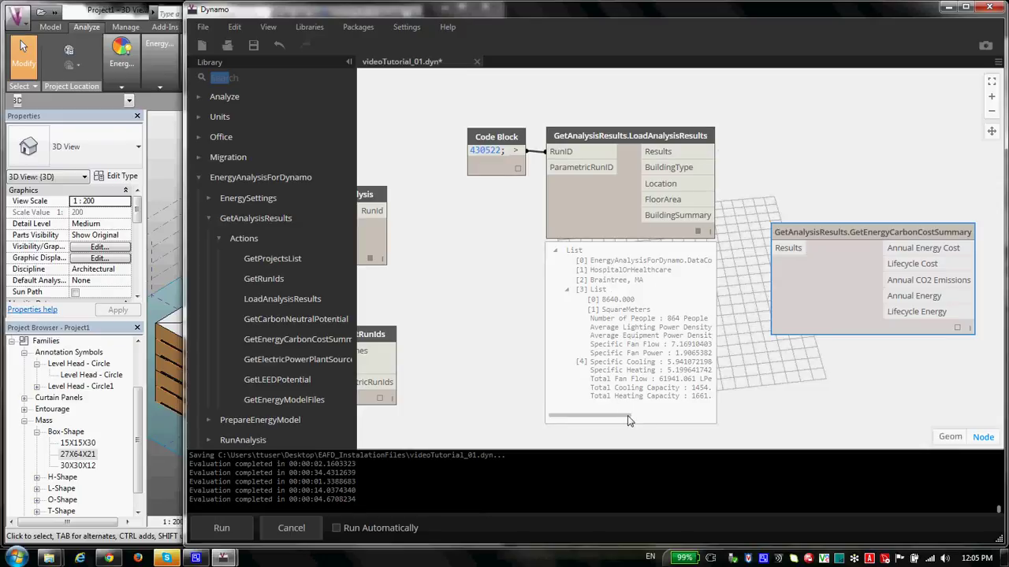
drag(630, 416, 640, 420)
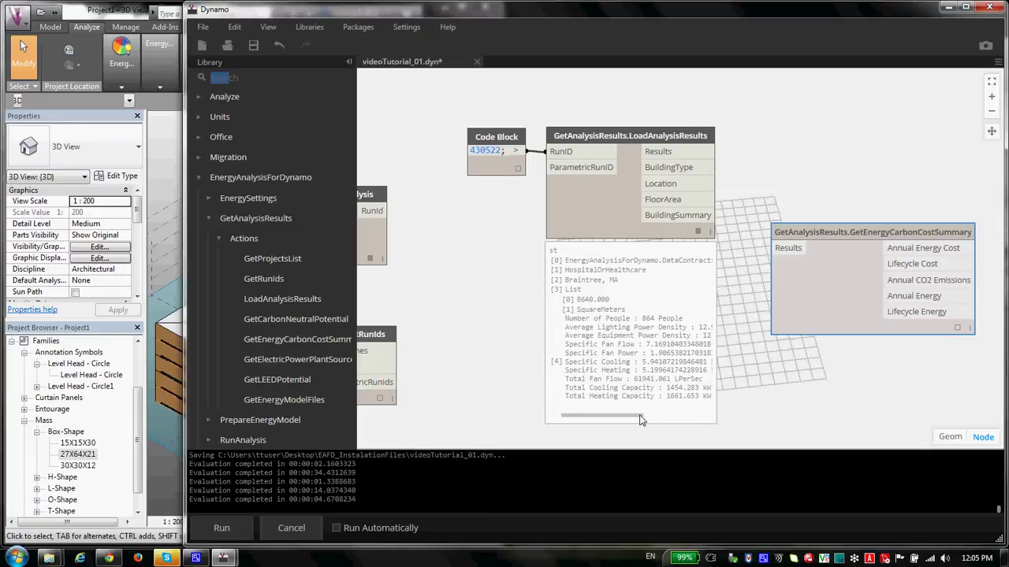
drag(640, 420, 640, 419)
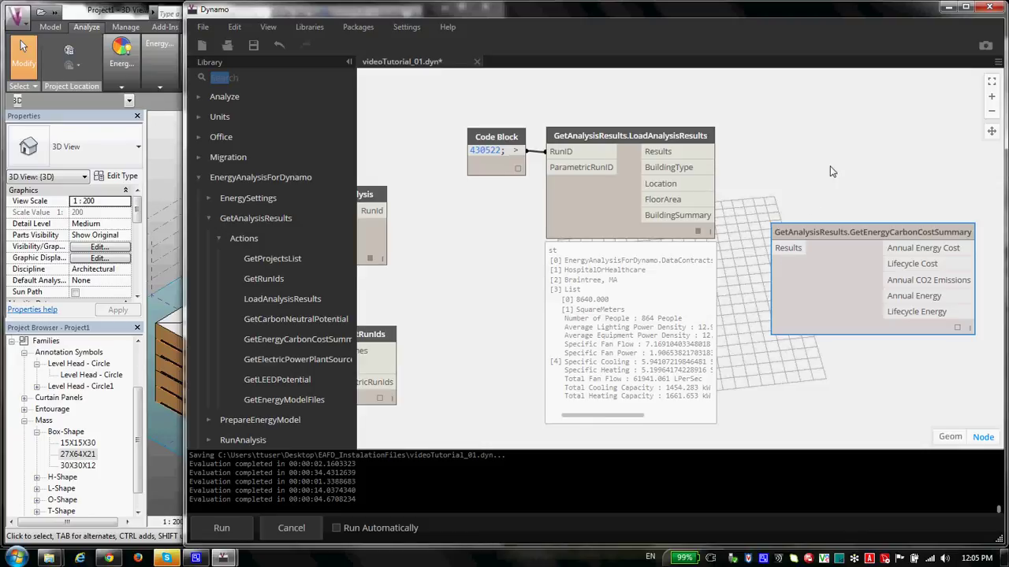
Step: Connect LoadAnalysisResults' Results output to GetEnergyCarbonCostSummary's Results input
drag(833, 172, 753, 227)
drag(757, 275, 781, 180)
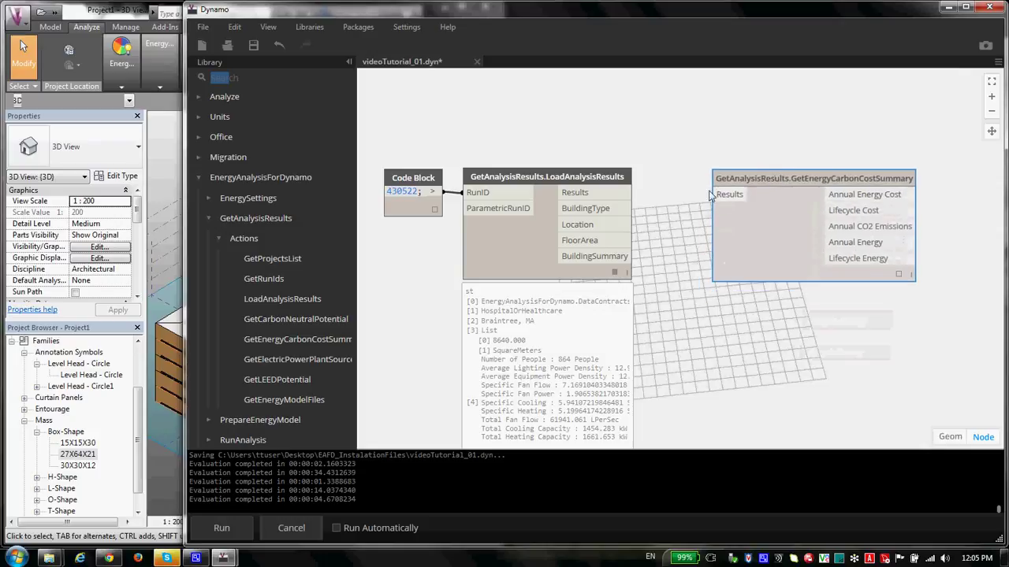
click(614, 194)
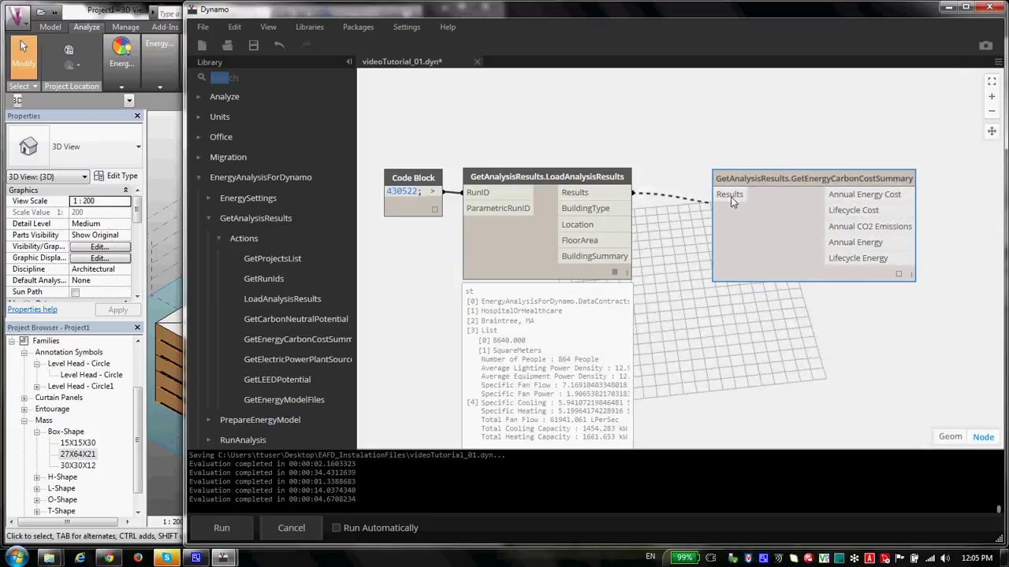
click(722, 195)
drag(757, 182, 731, 180)
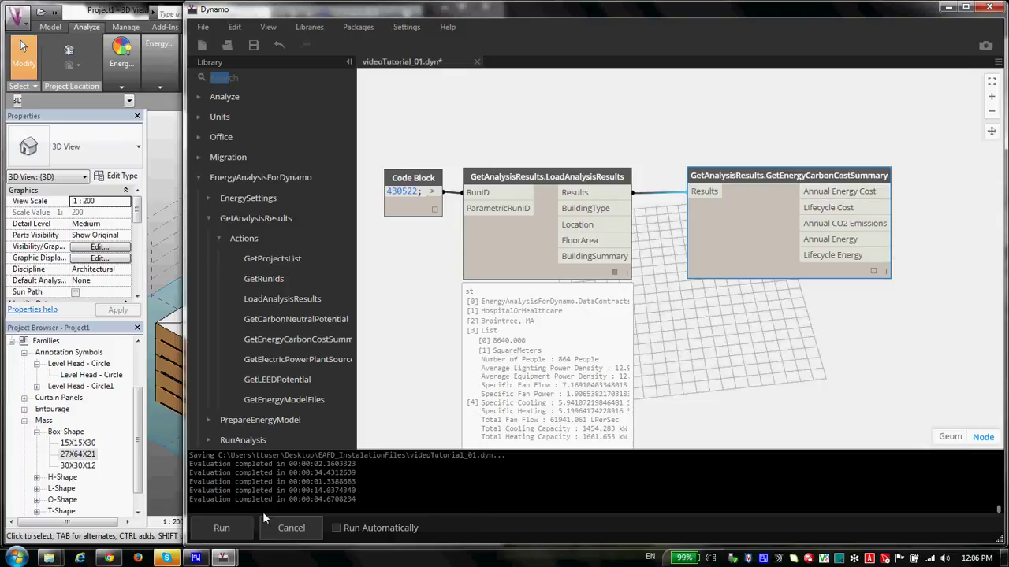
Step: Run the graph, review the summary (363269.318, 4947728.107), and narrow Dynamo to show Revit
click(244, 524)
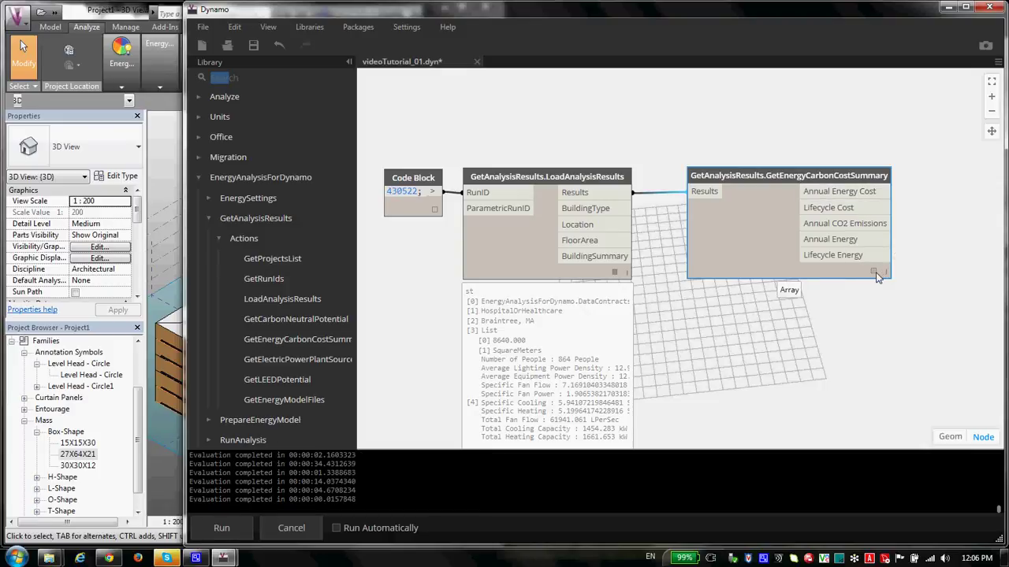
mouse_move(784, 292)
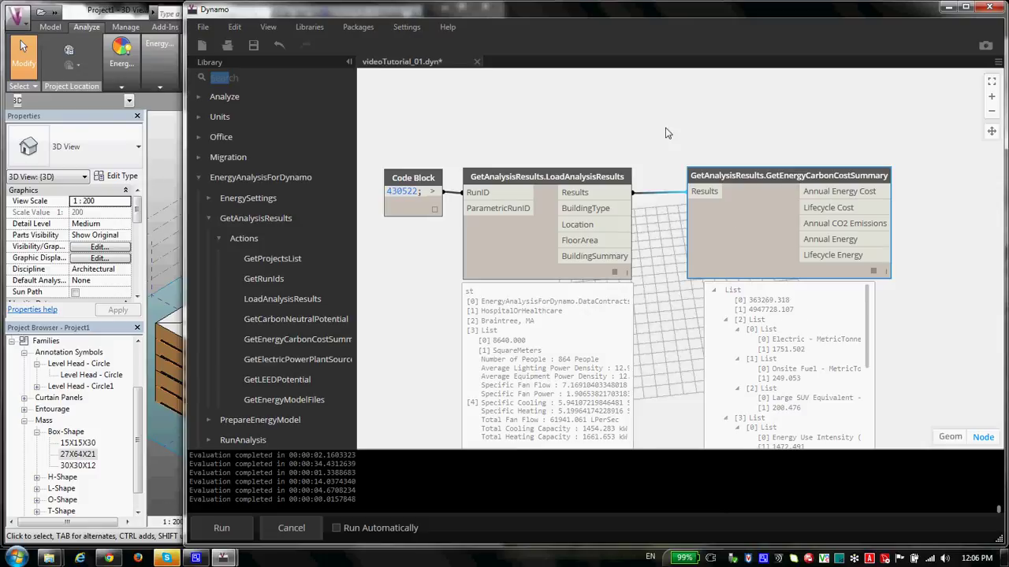
scroll(667, 163, down, 2)
scroll(661, 144, up, 2)
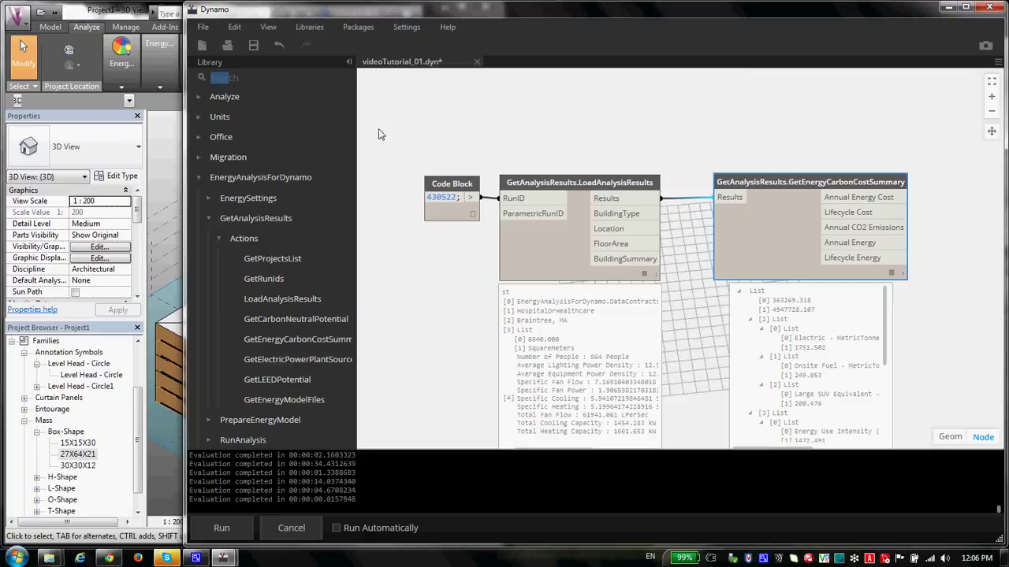
scroll(307, 74, down, 1)
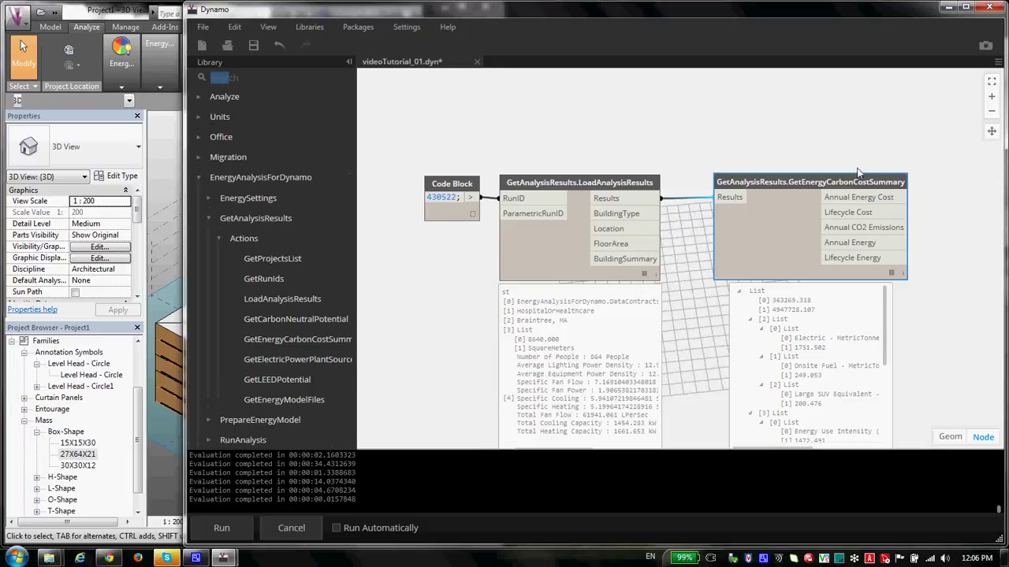
drag(766, 249, 745, 249)
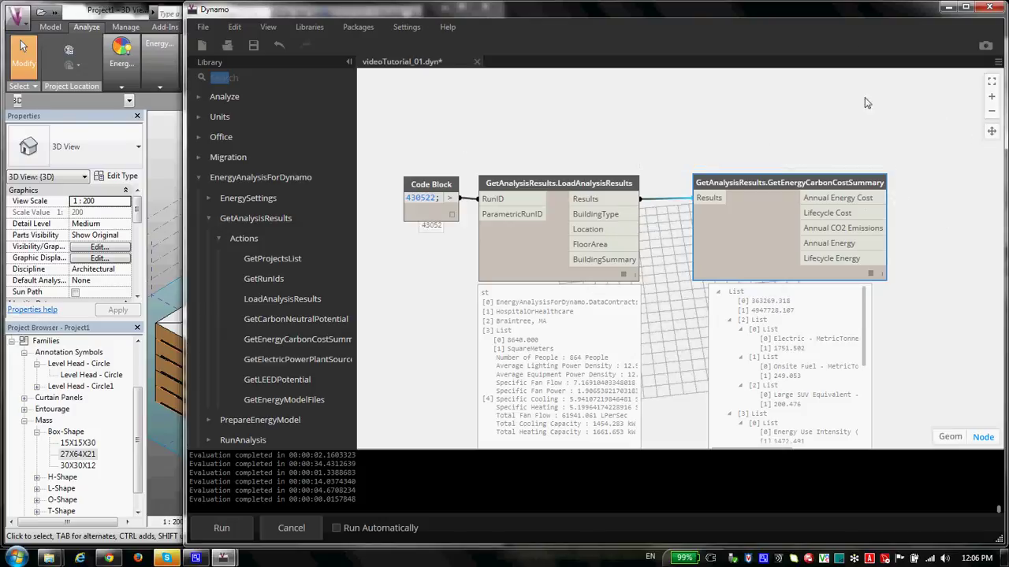
scroll(304, 313, down, 1)
scroll(228, 147, up, 1)
drag(185, 162, 277, 187)
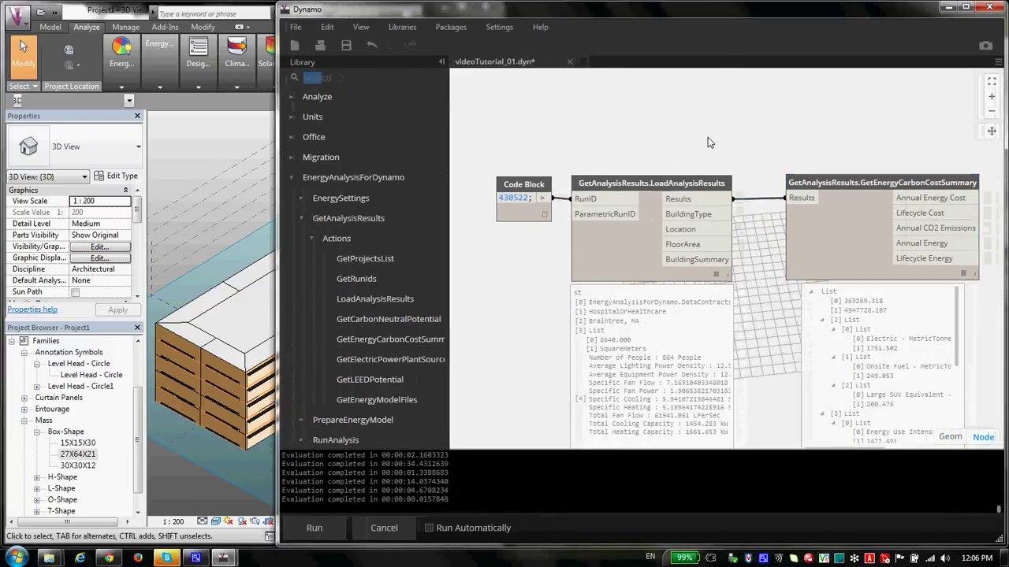
scroll(640, 152, down, 1)
drag(591, 141, 610, 134)
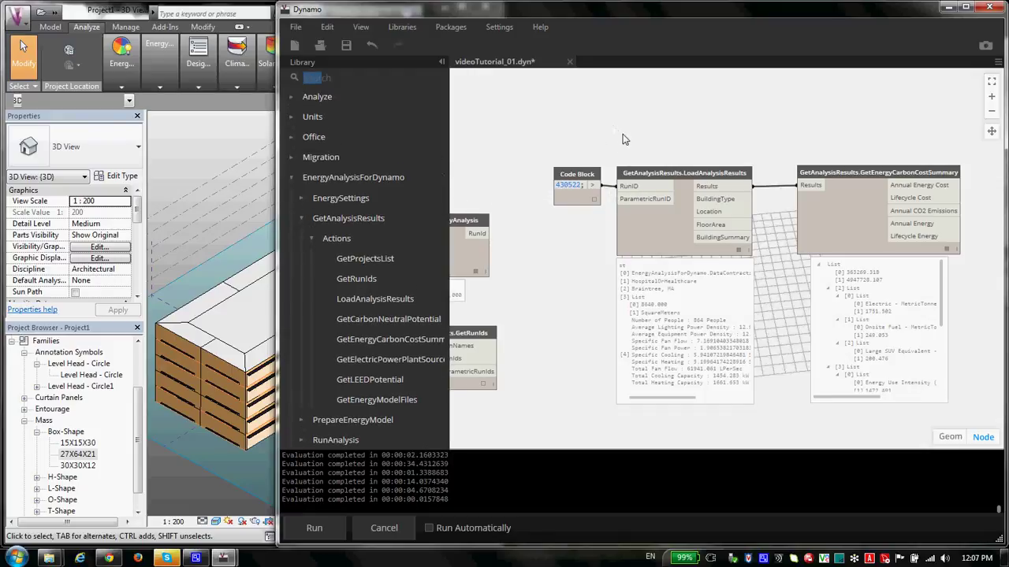
Step: Add a new Code Block above the graph and type the account e-mail address
scroll(610, 153, up, 3)
double_click(599, 158)
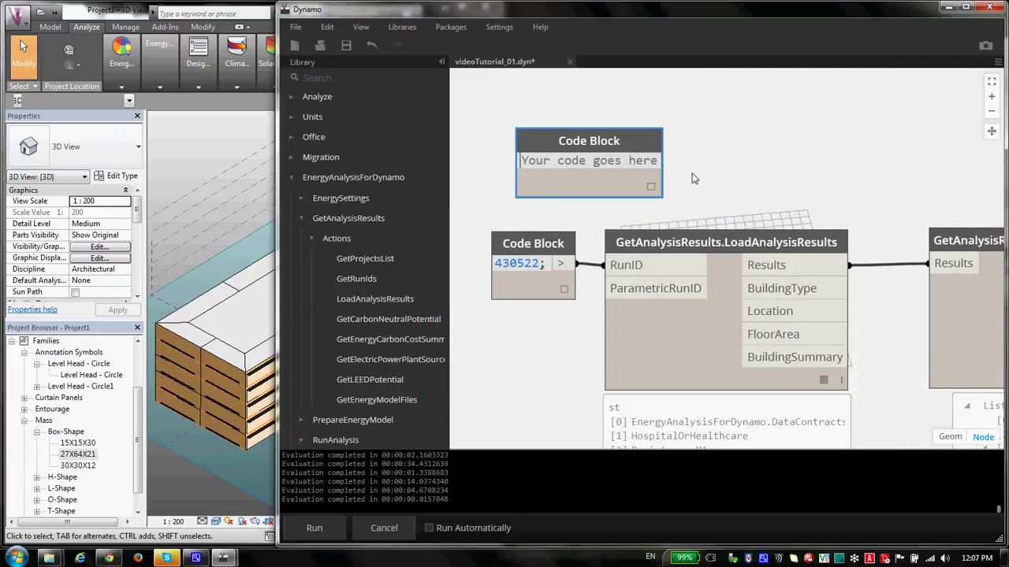
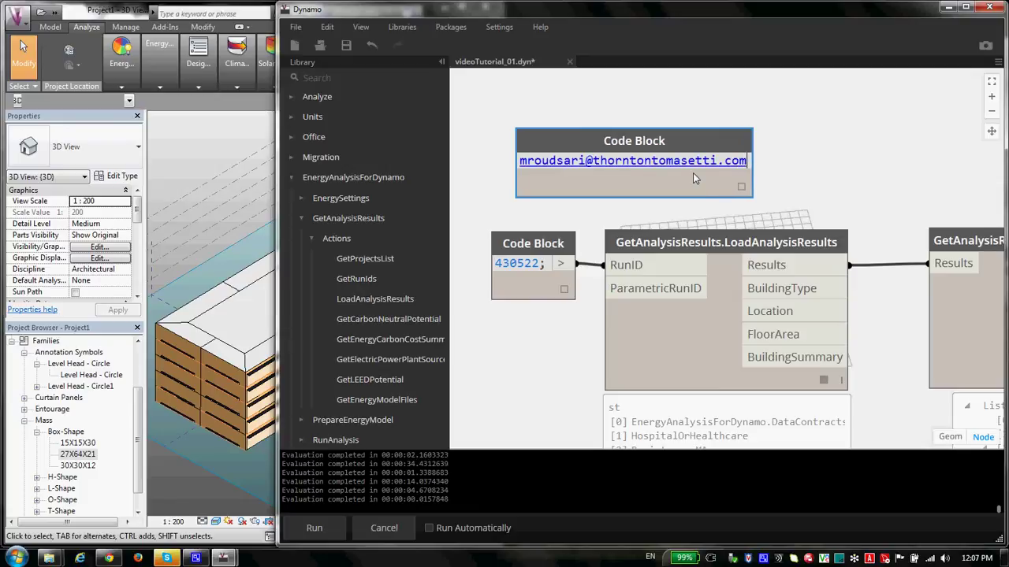
click(753, 175)
Step: Wrap the e-mail address in double quotes and commit the Code Block
click(763, 177)
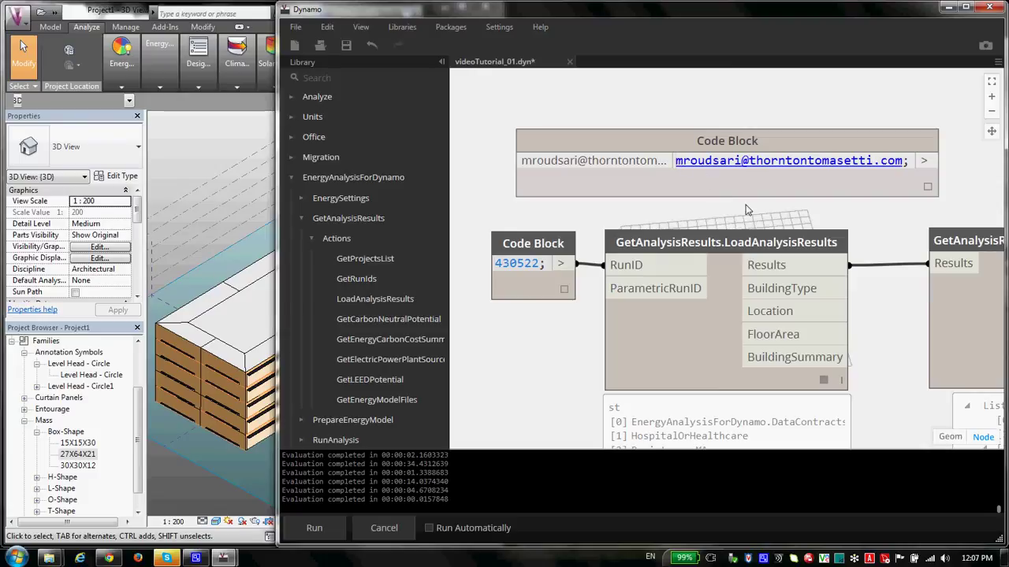
text(")
key(Right)
key(Right)
key(Right)
key(Right)
key(Right)
key(Right)
key(Right)
key(Right)
key(Right)
key(Right)
key(Right)
key(Right)
key(Right)
key(Right)
key(Right)
key(Right)
key(Right)
key(Right)
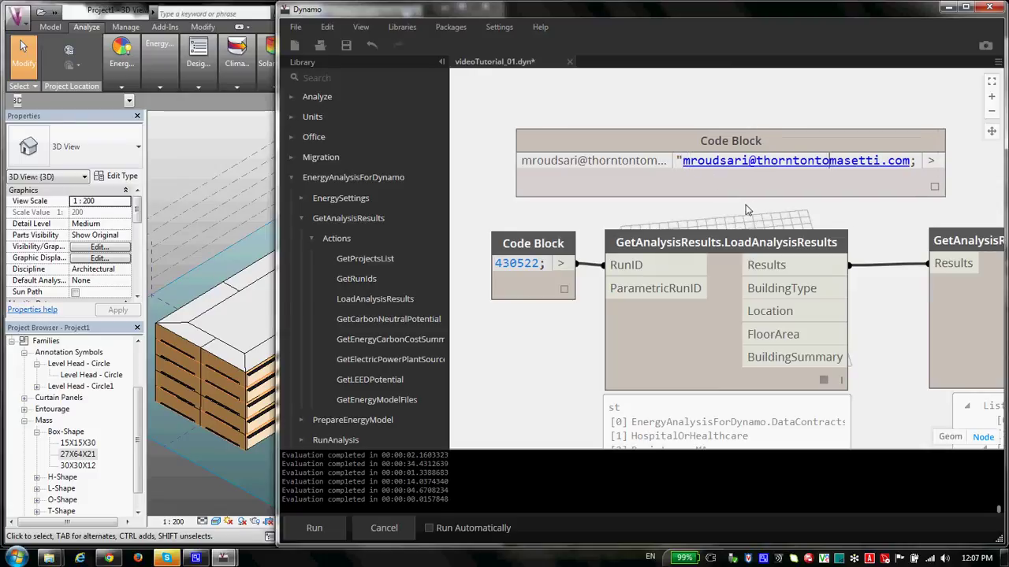
key(Right)
key(Right)
key(Right)
key(Right)
key(Right)
key(Right)
key(Right)
key(Right)
key(Right)
key(Right)
key(Right)
key(Right)
key(Left)
text(")
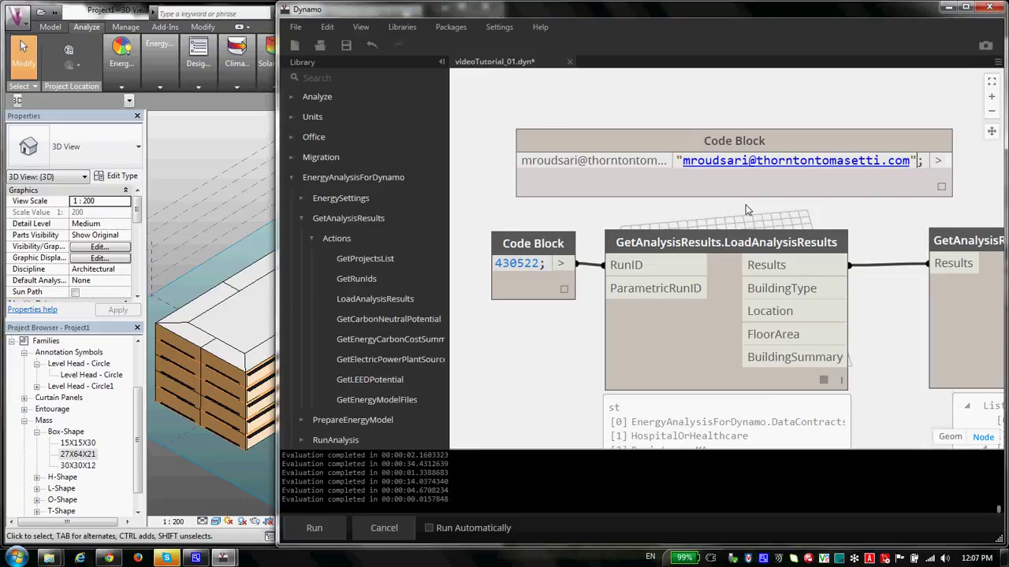
click(727, 201)
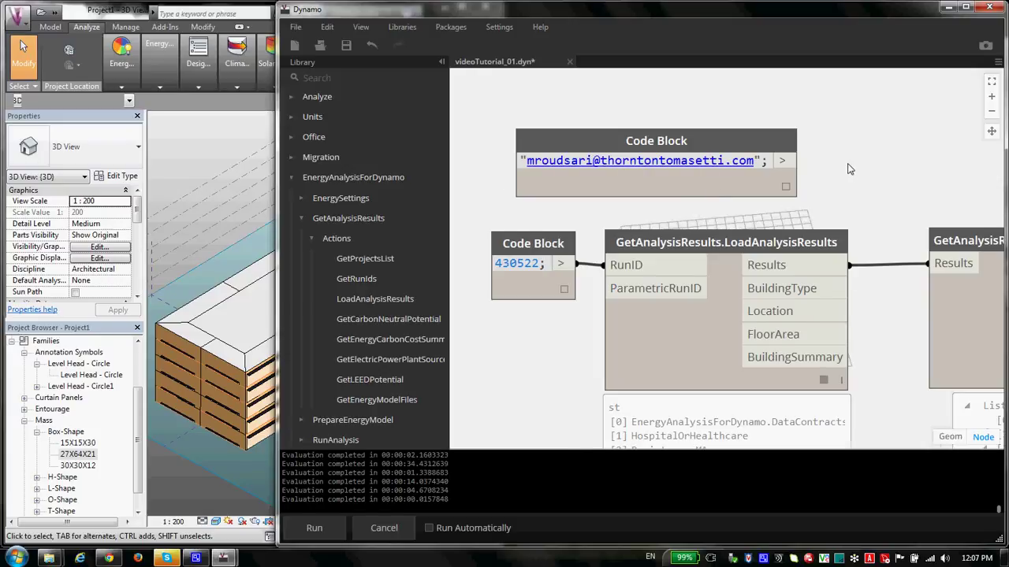
scroll(857, 169, down, 3)
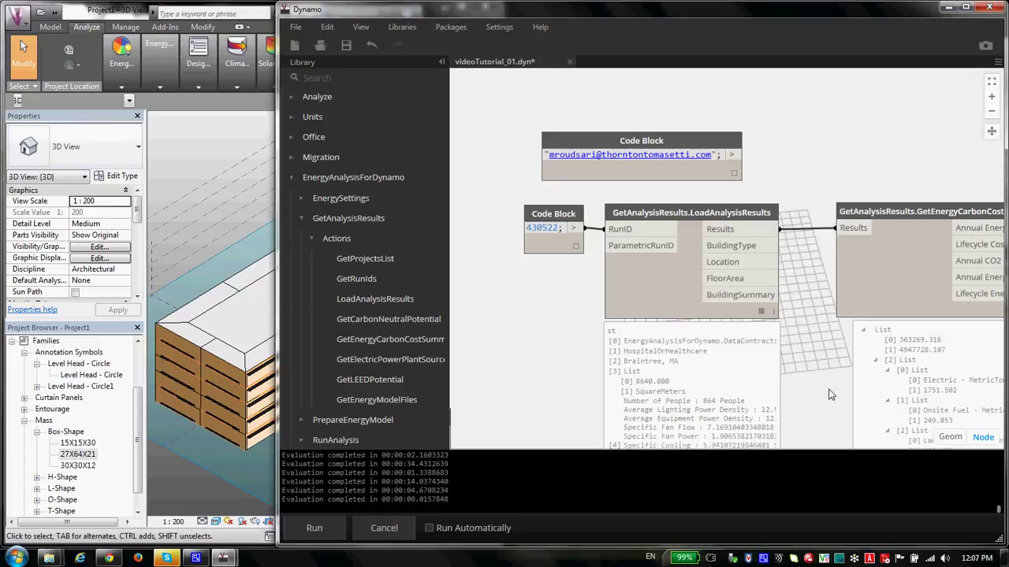